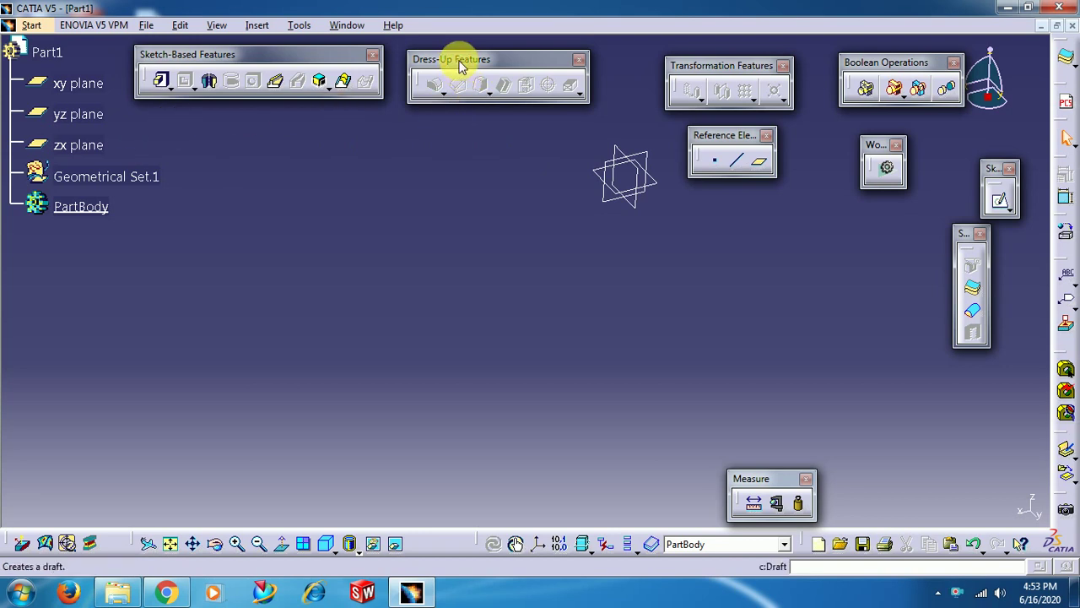
Step: Start a sketch on the xy plane and draw a two-corner rectangle, Sketch.3
left_click_drag(460, 66, 466, 58)
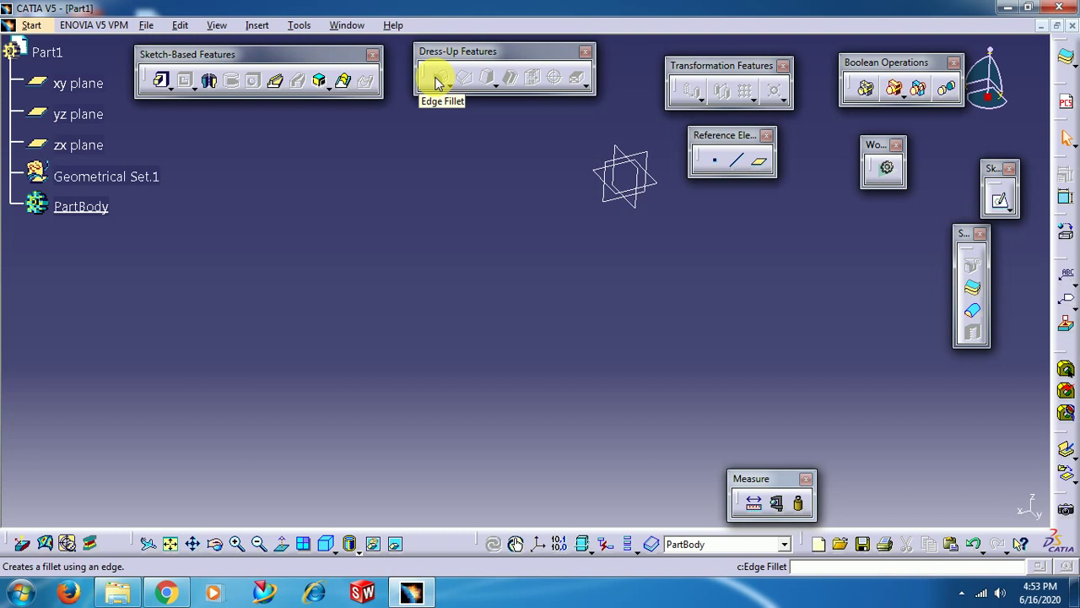
middle_click_drag(555, 290, 477, 396)
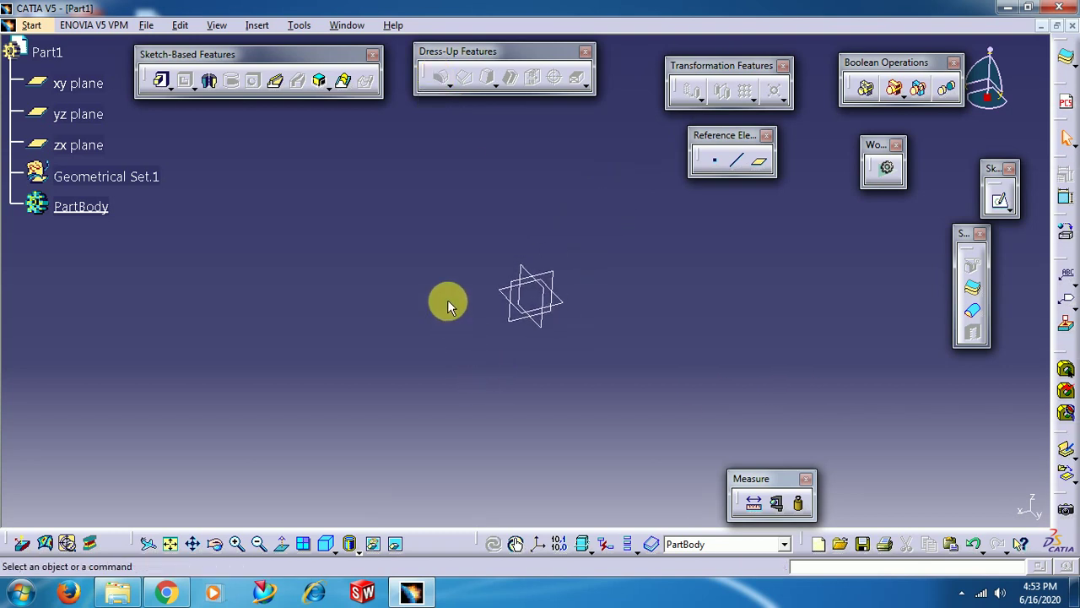
left_click(72, 83)
left_click(999, 199)
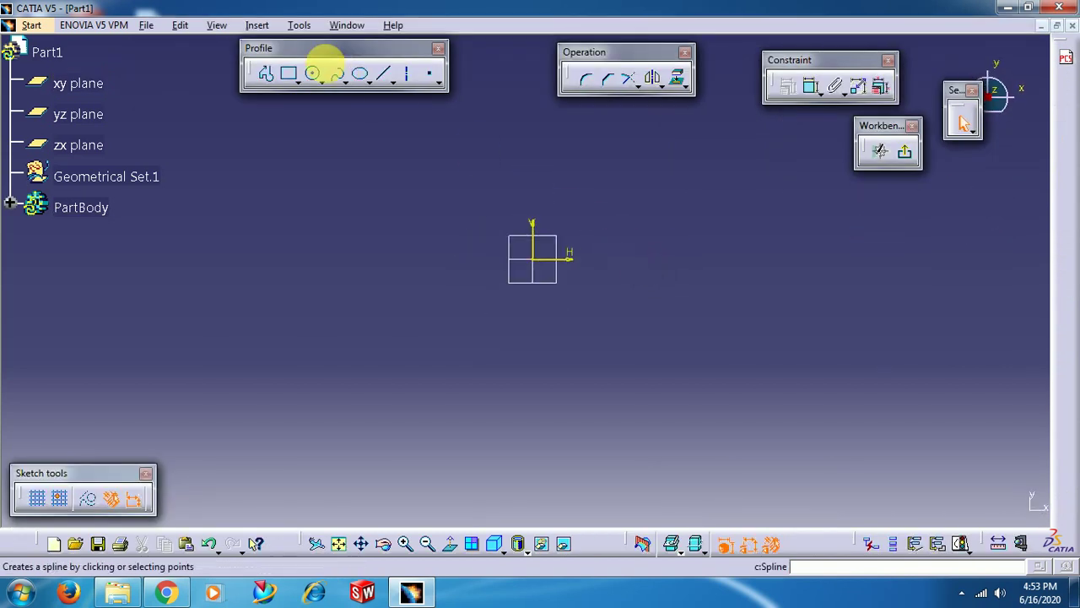
left_click(288, 73)
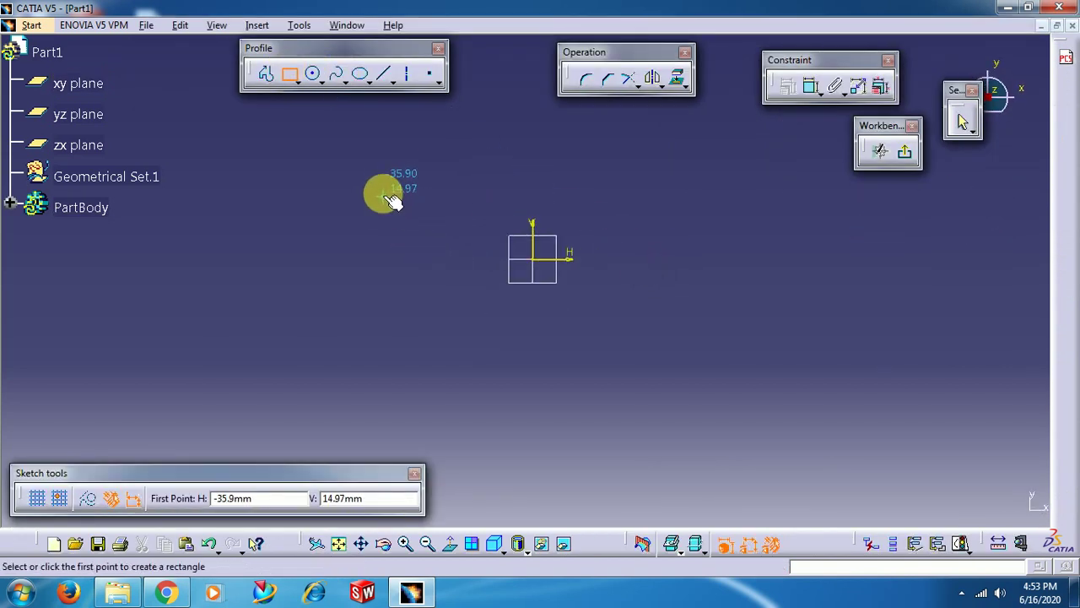
left_click(373, 156)
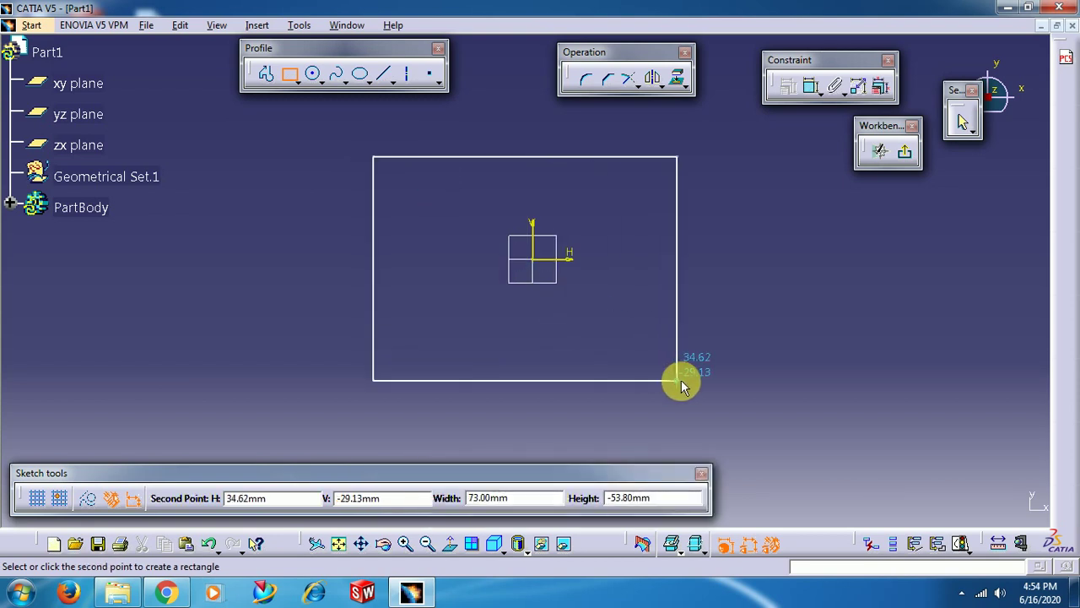
left_click(714, 387)
left_click(752, 363)
middle_click_drag(781, 281, 796, 323)
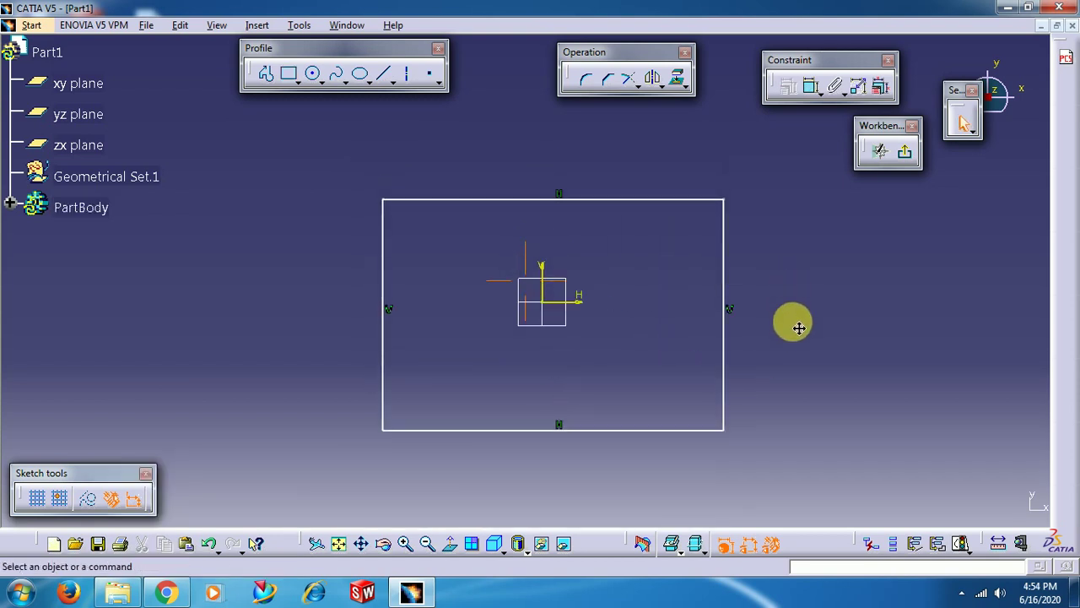
Step: Pad Sketch.3 into a 20 mm mirrored-extent box and orbit around it
left_click(905, 152)
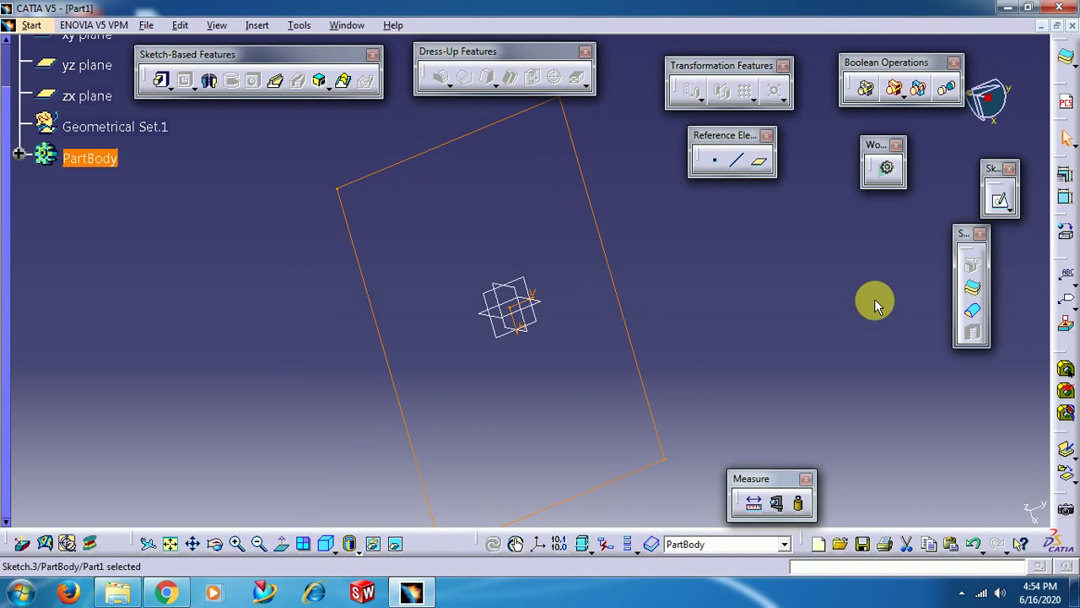
left_click(160, 80)
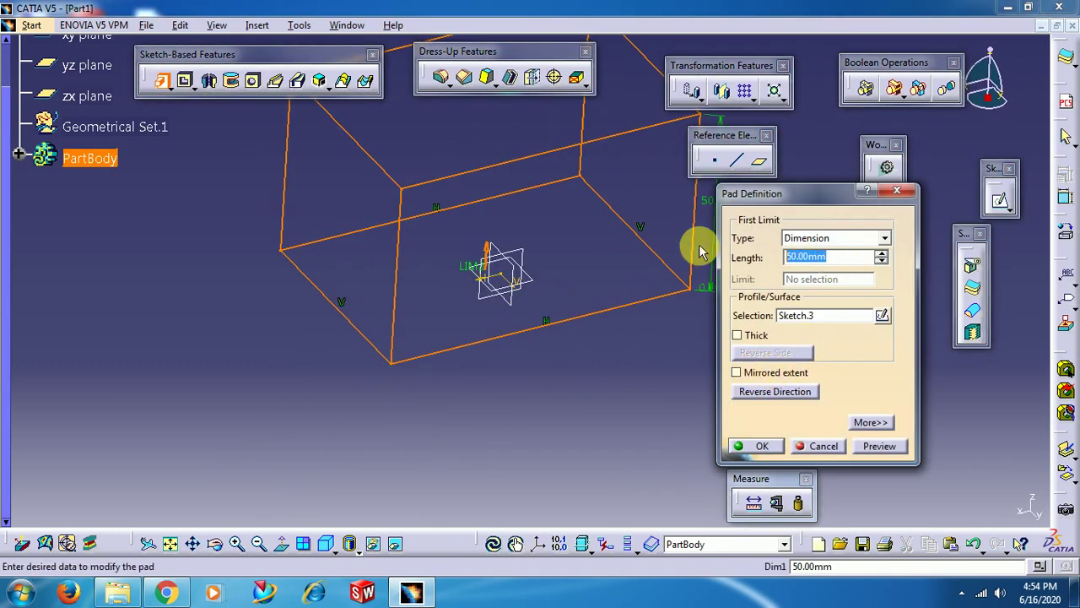
type("20")
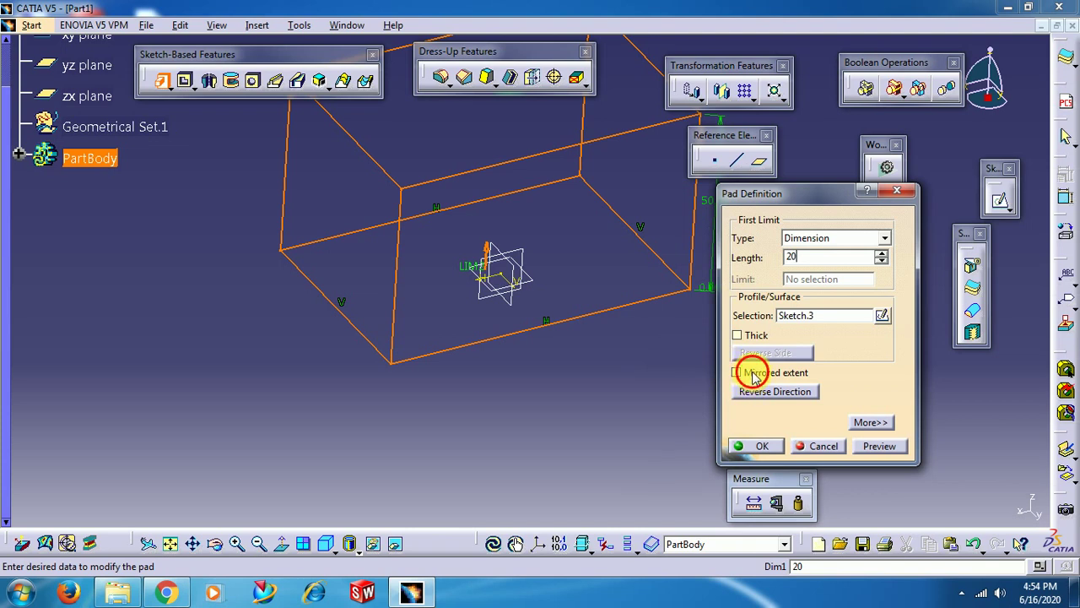
left_click(753, 374)
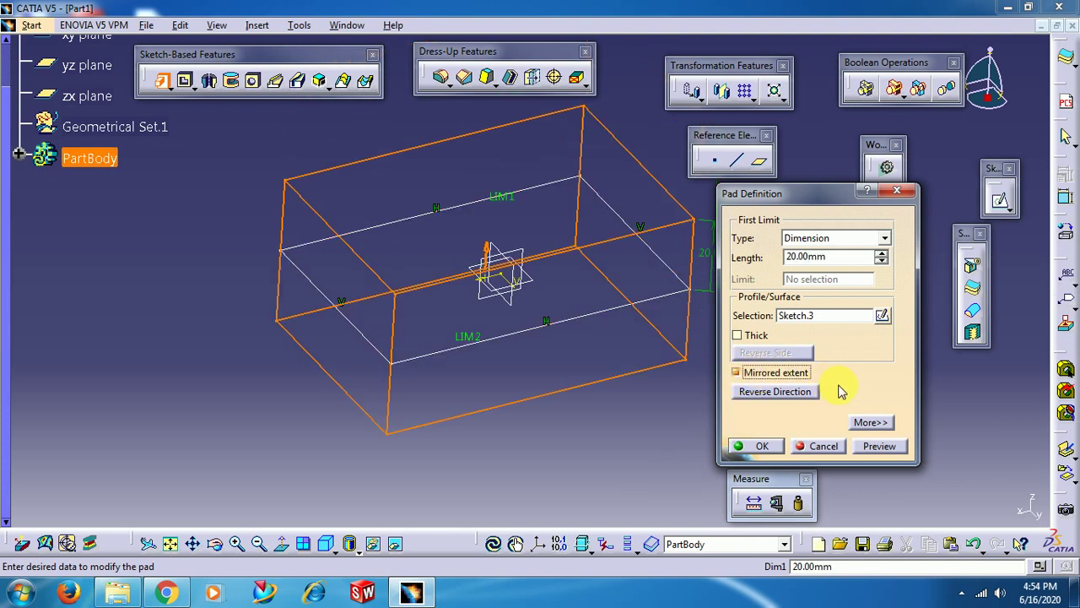
left_click(762, 446)
middle_click_drag(568, 450, 405, 337)
middle_click_drag(245, 193, 354, 219)
middle_click_drag(824, 296, 802, 338)
middle_click_drag(730, 249, 754, 244)
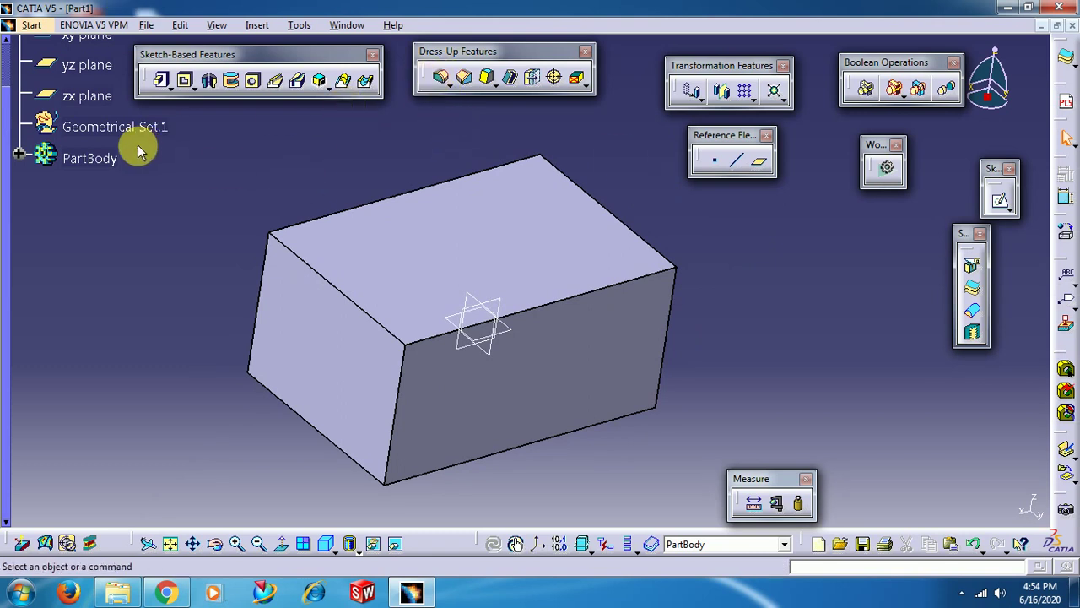
Step: Apply a 10 mm edge fillet to the top front edge of Pad.3
left_click(14, 135)
left_click(72, 82)
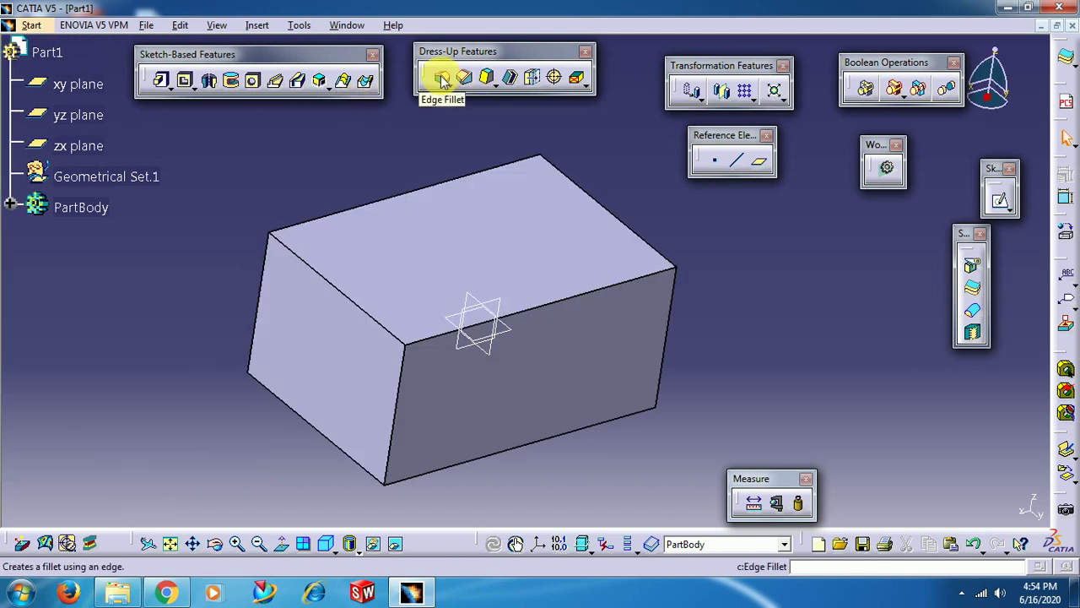
left_click(443, 78)
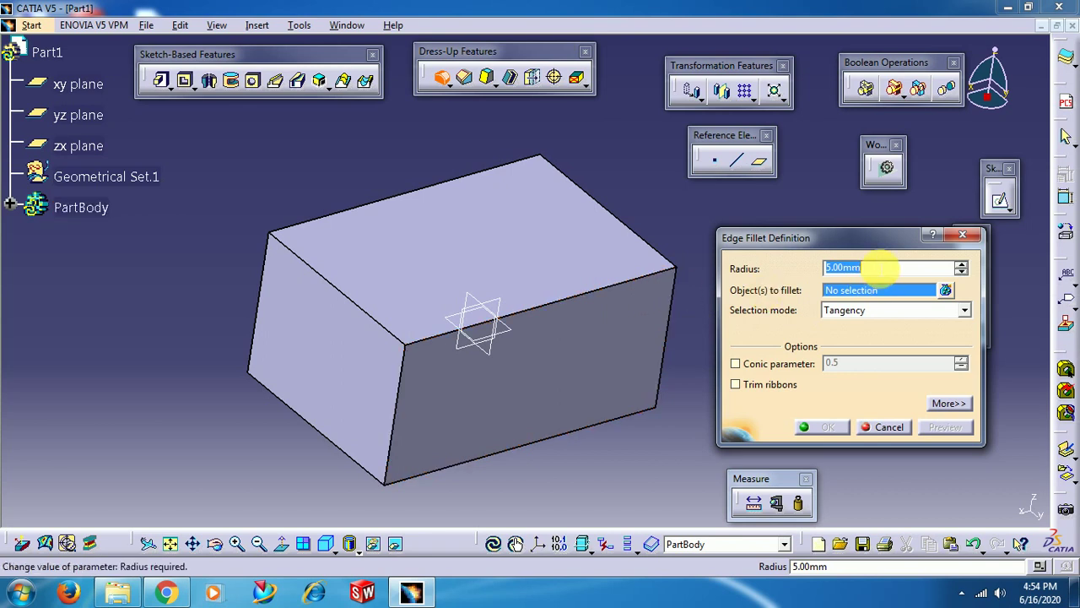
type("10")
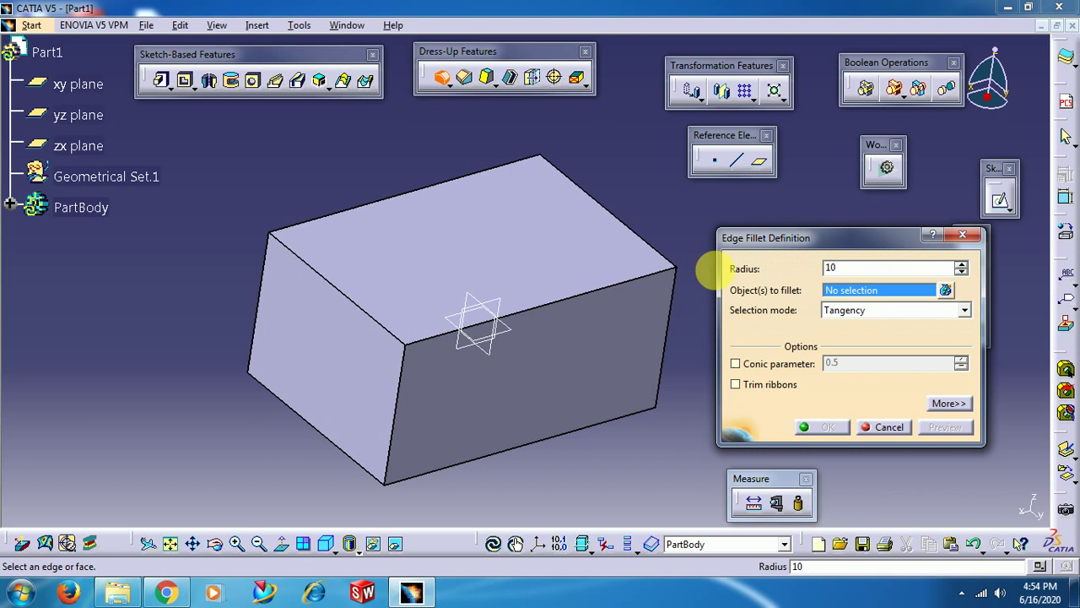
left_click(542, 305)
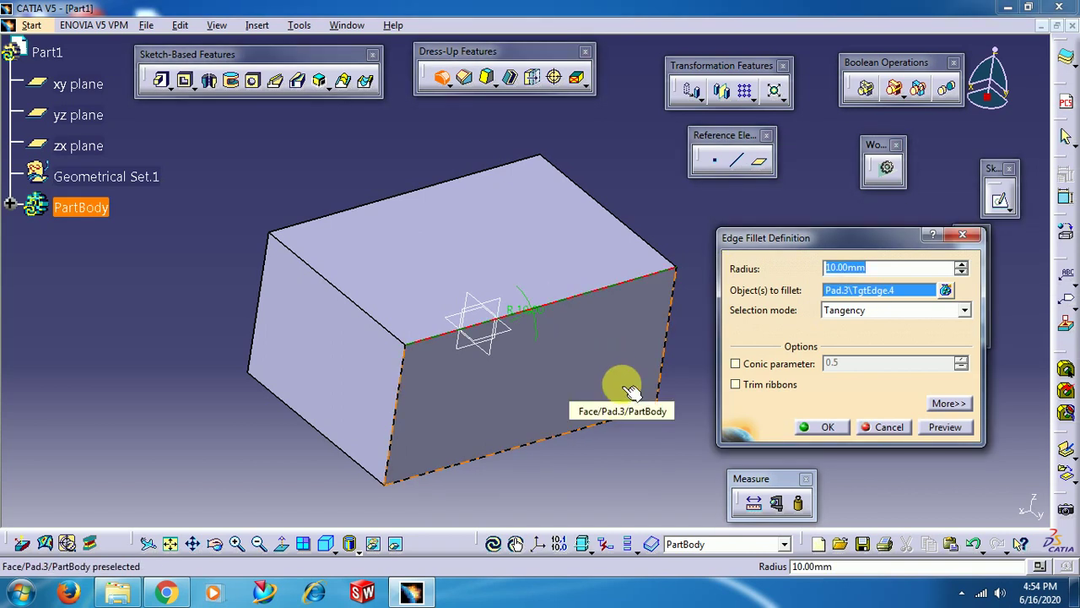
left_click(825, 430)
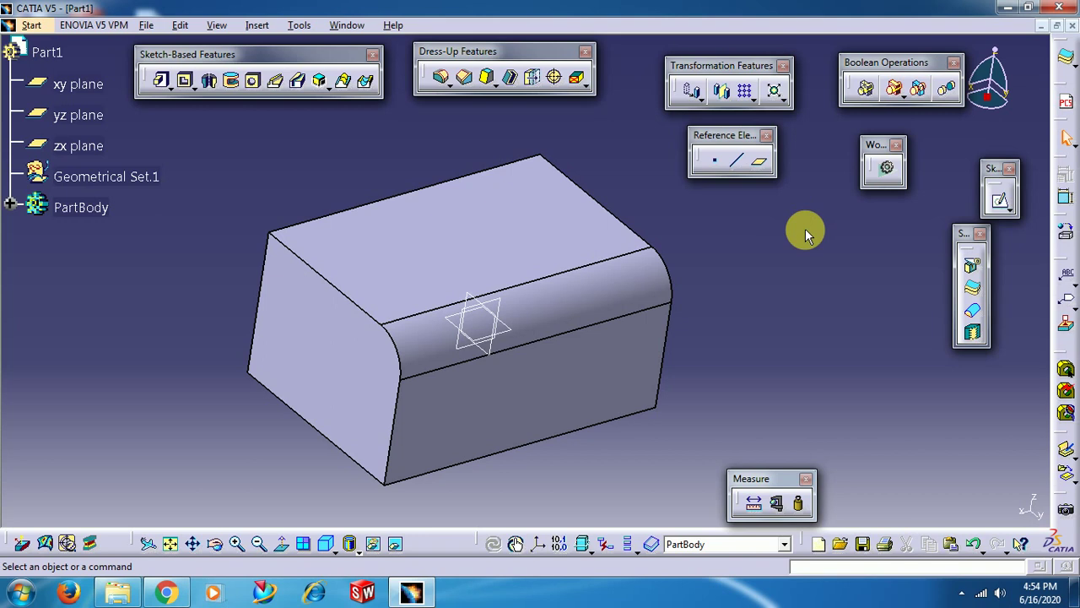
Step: Delete the 10 mm top-edge fillet
right_click(639, 253)
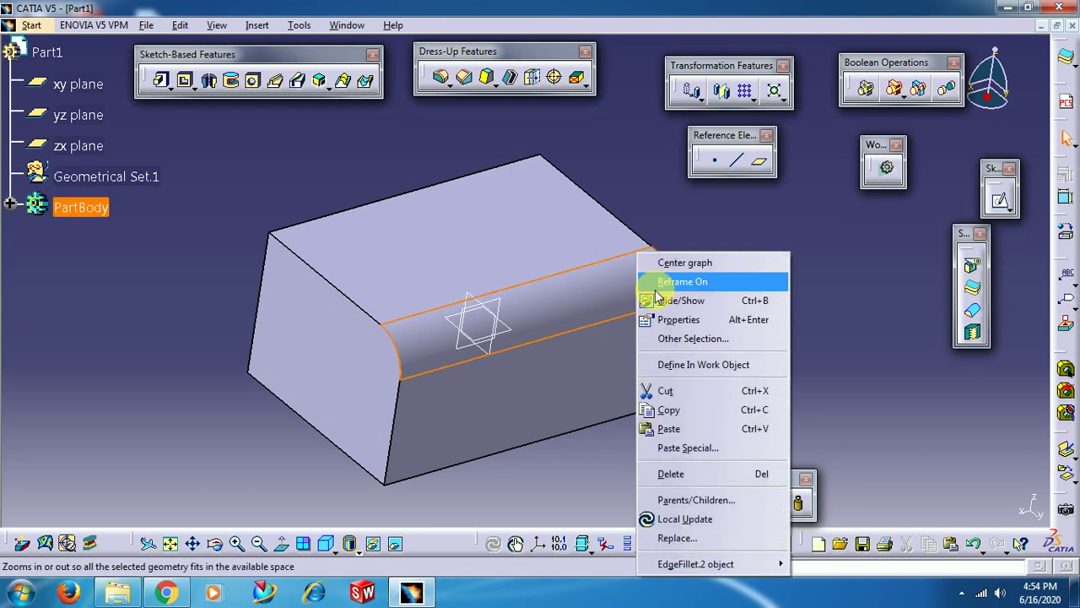
left_click(702, 475)
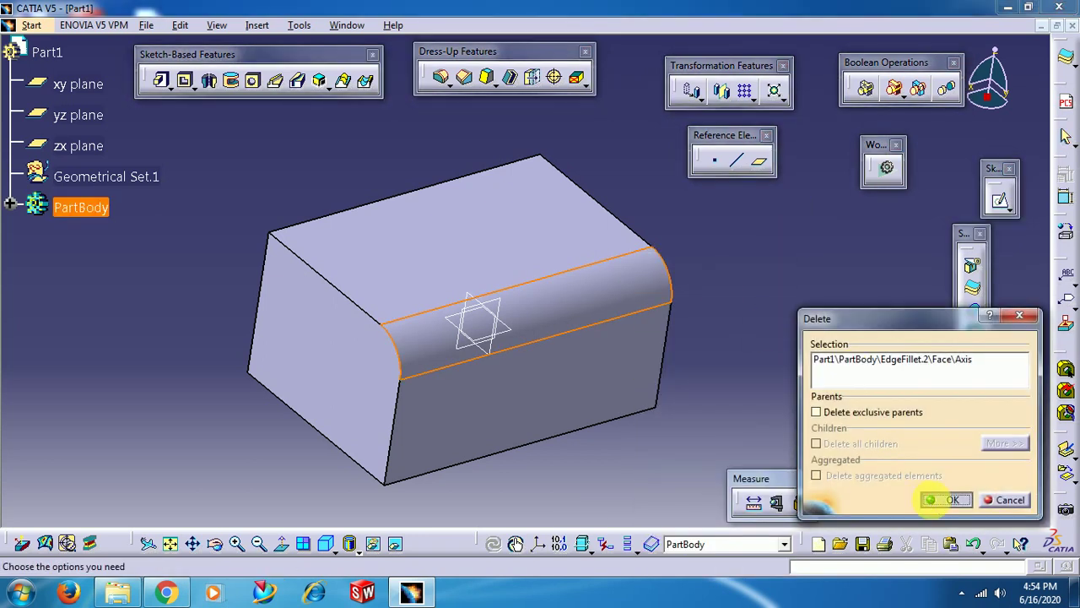
left_click(935, 500)
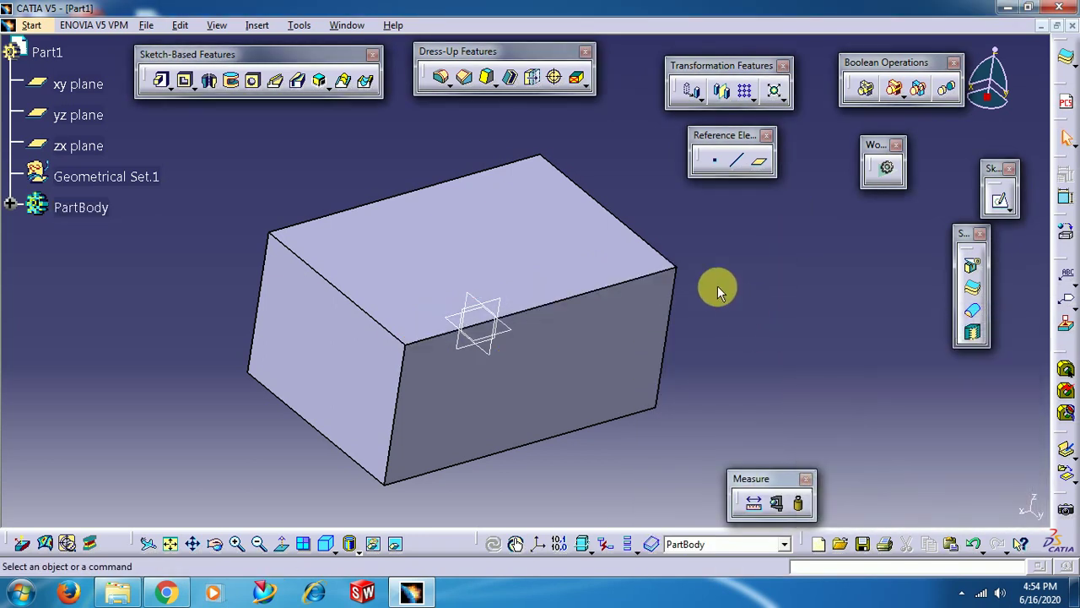
Step: Fillet the right, front and left vertical edges of the box at 10 mm
left_click(440, 76)
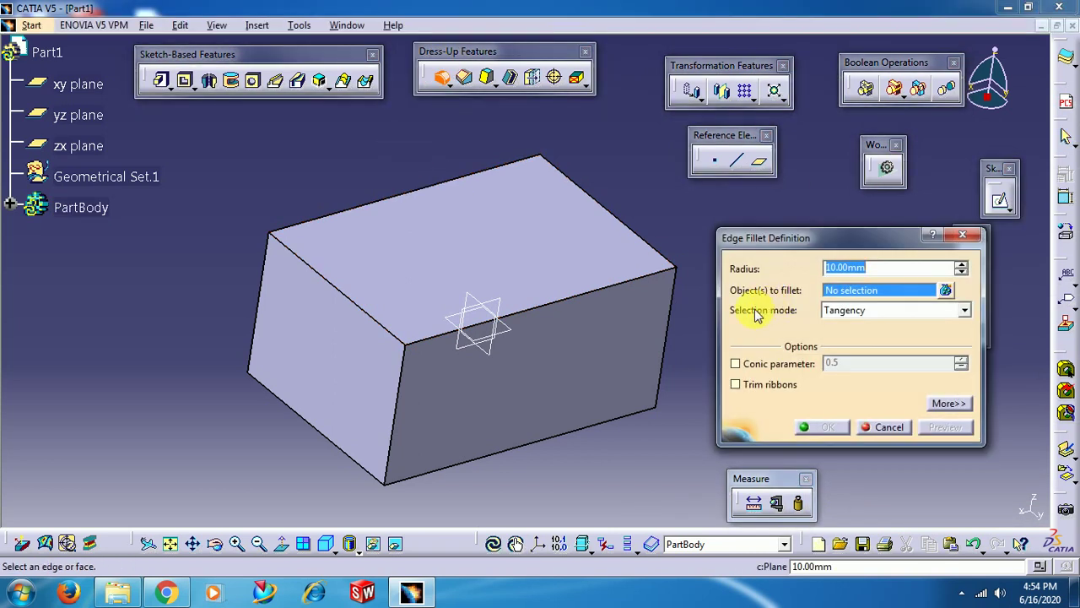
left_click(670, 329)
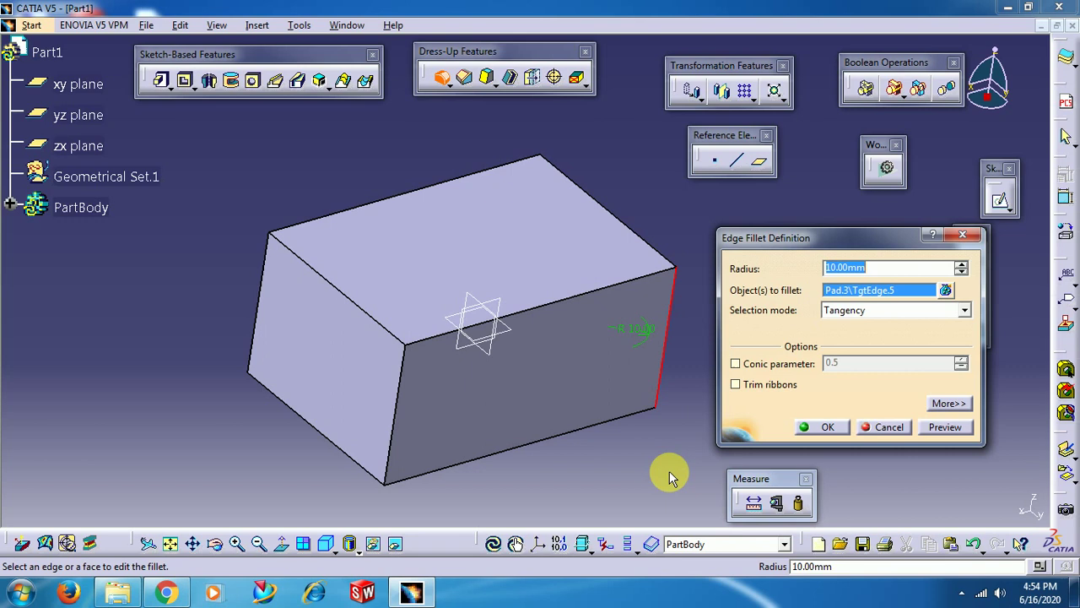
left_click(394, 415)
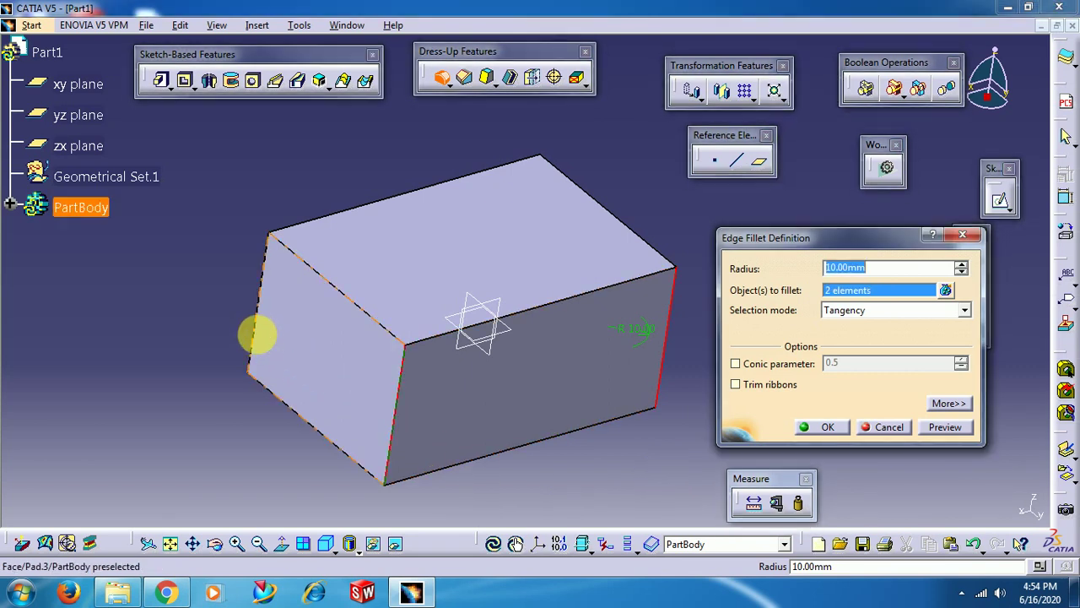
left_click(254, 314)
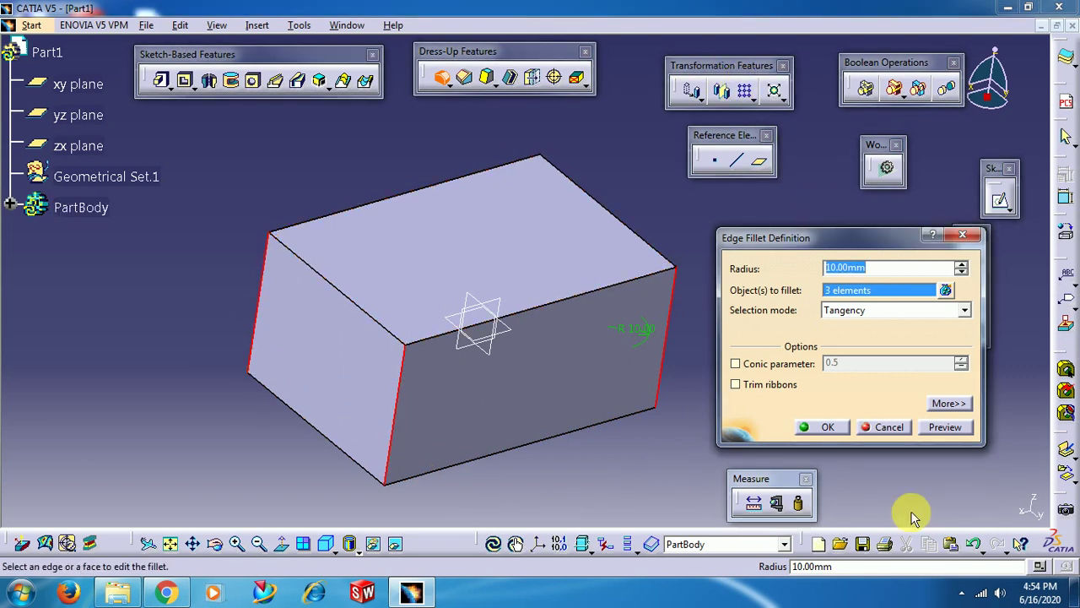
left_click(826, 426)
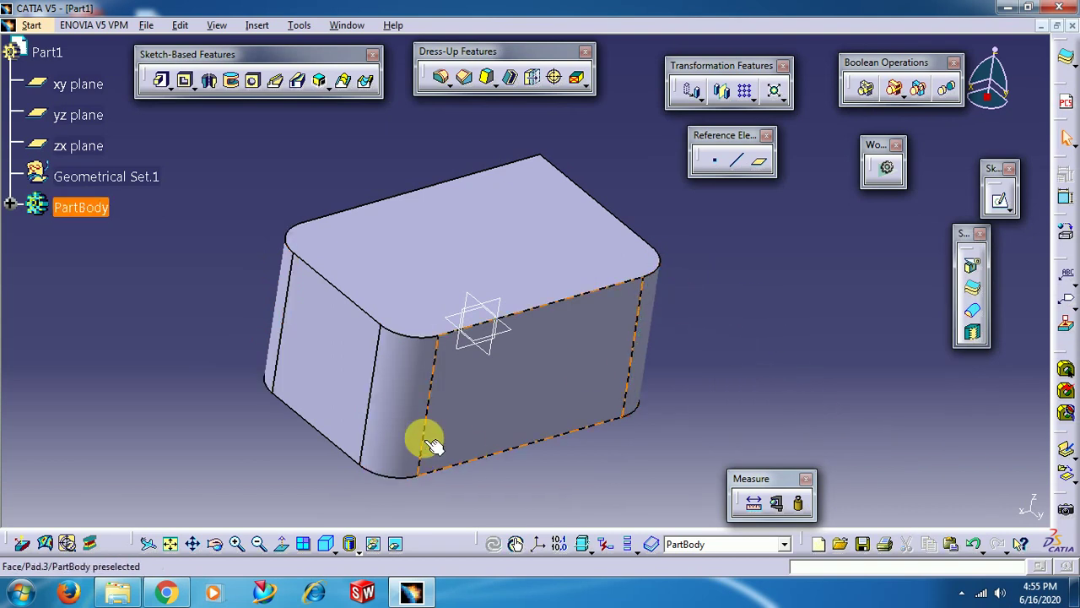
Step: Delete the vertical-edge fillet so the box is sharp again
right_click(387, 389)
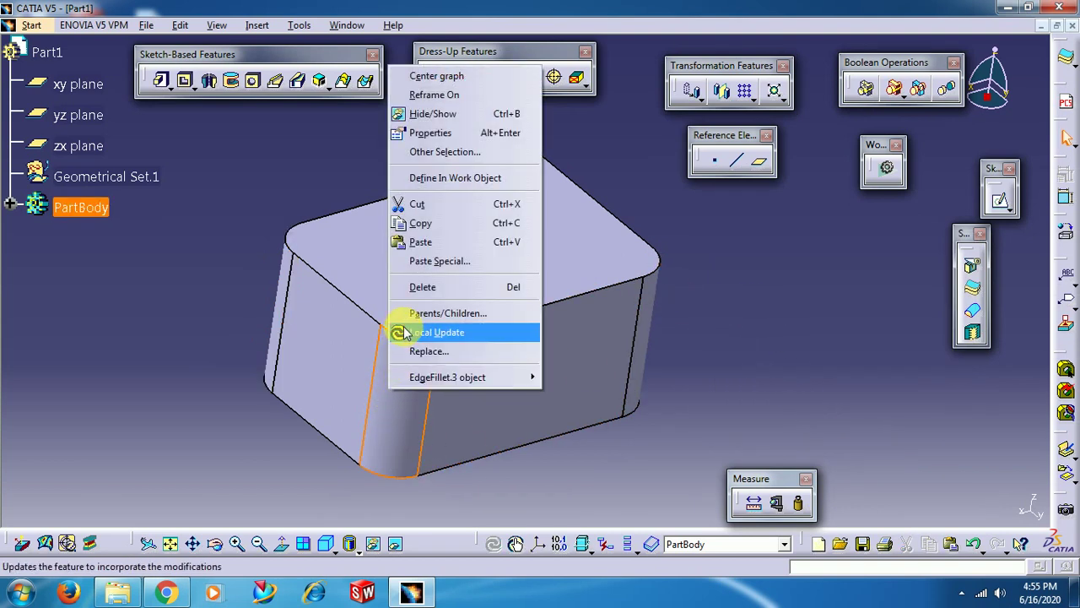
left_click(414, 287)
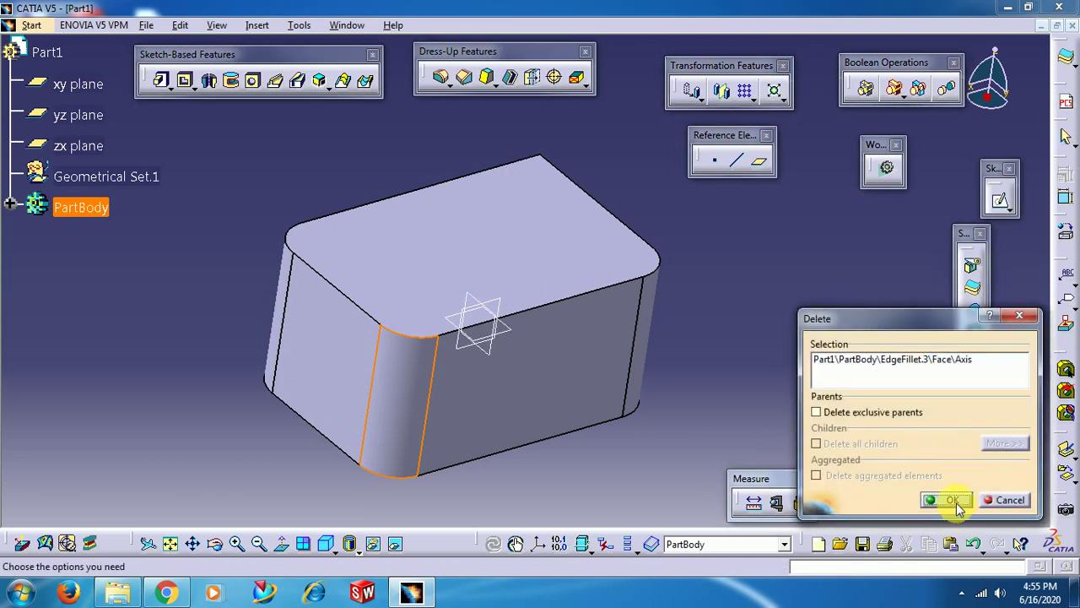
left_click(944, 493)
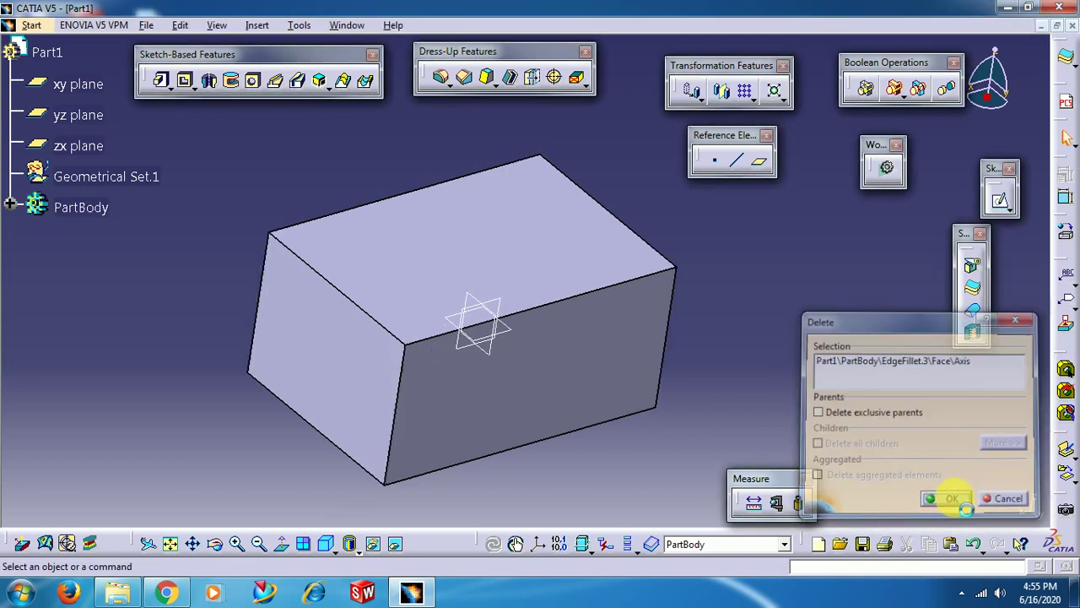
Step: Open a new edge fillet, expand its More options, then cancel it unapplied
left_click(440, 78)
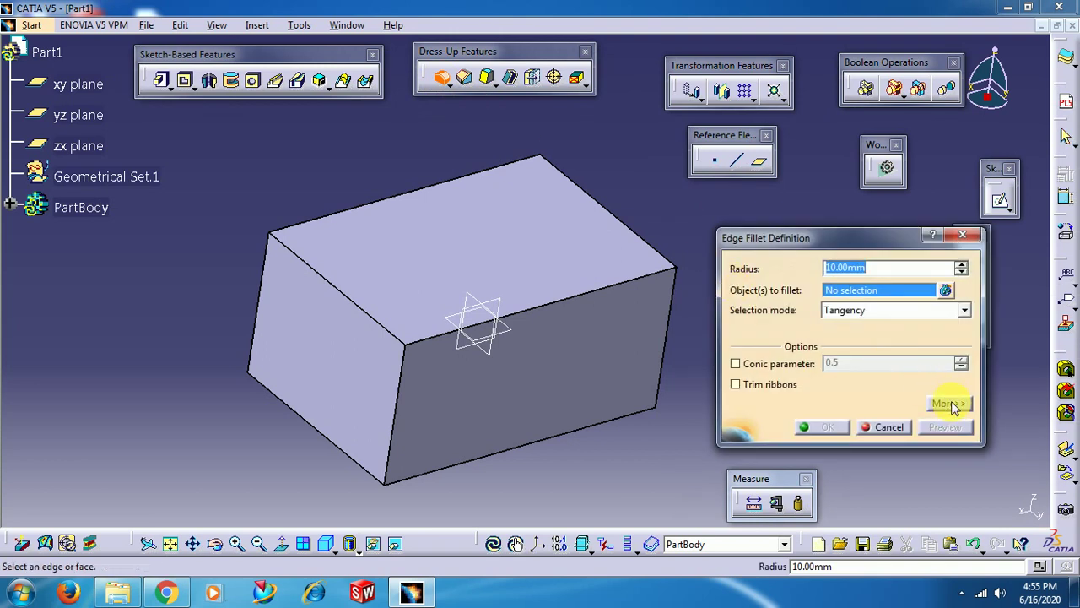
left_click(951, 403)
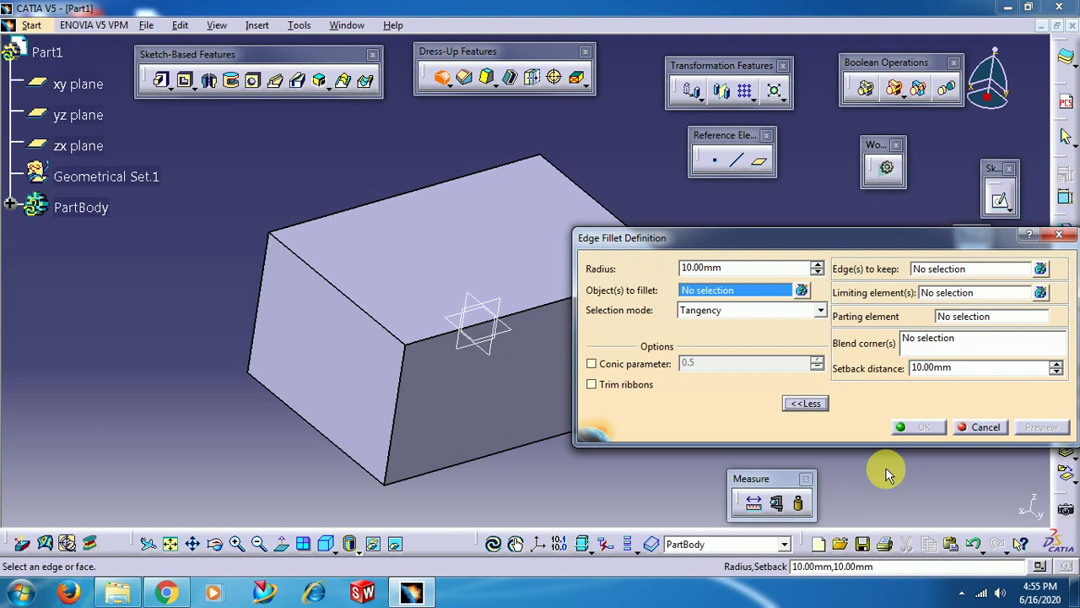
middle_click_drag(535, 150, 458, 232)
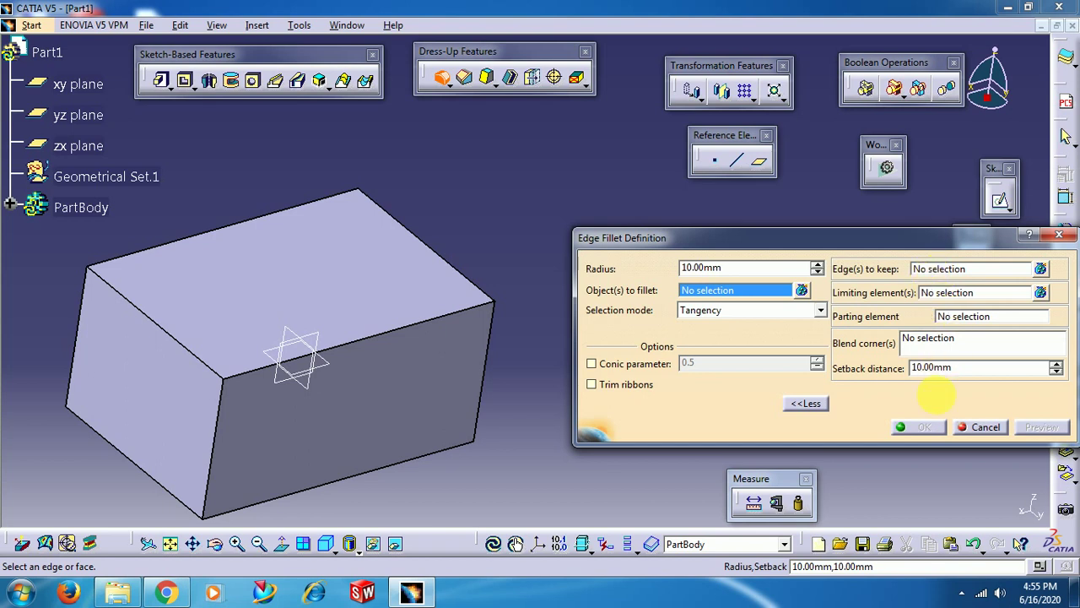
left_click(987, 427)
middle_click_drag(647, 264, 562, 250)
Step: Sketch a circle of about 5.85 mm radius near the top face's upper-left corner
left_click(476, 291)
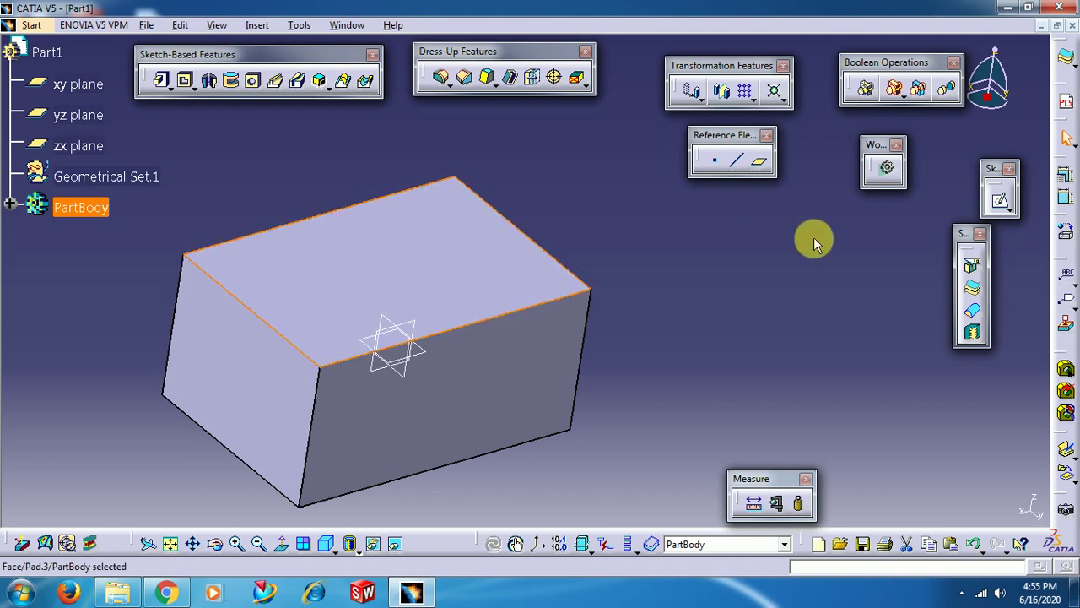
left_click(999, 201)
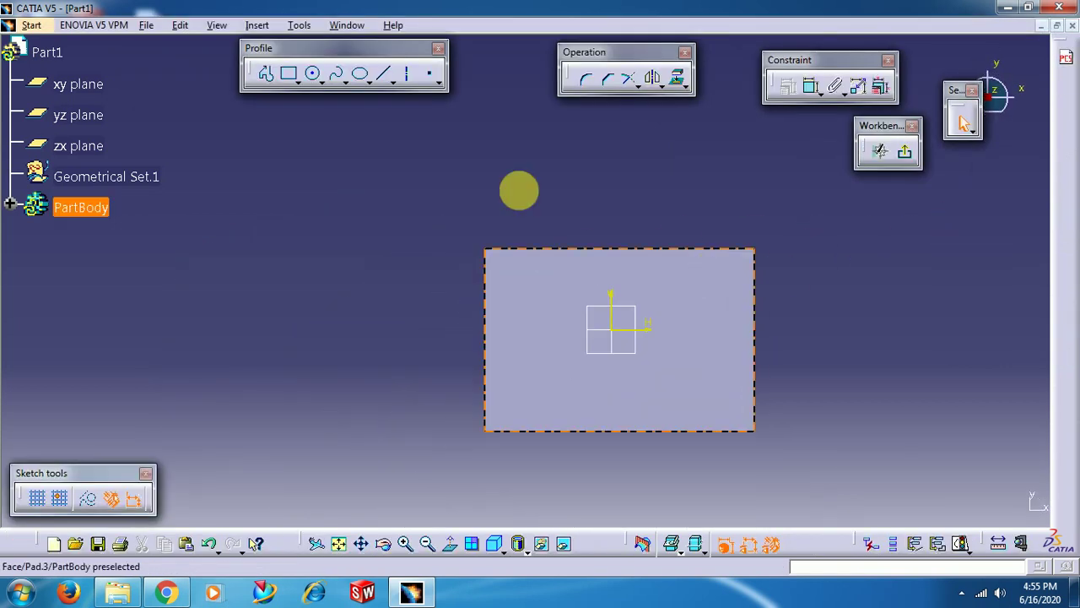
left_click(317, 78)
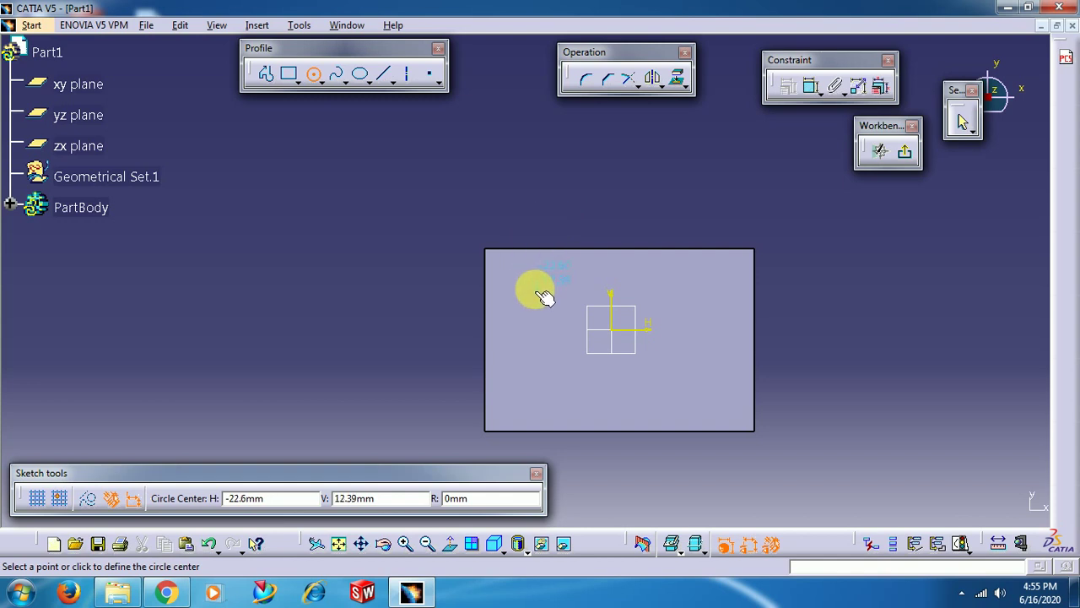
left_click(516, 287)
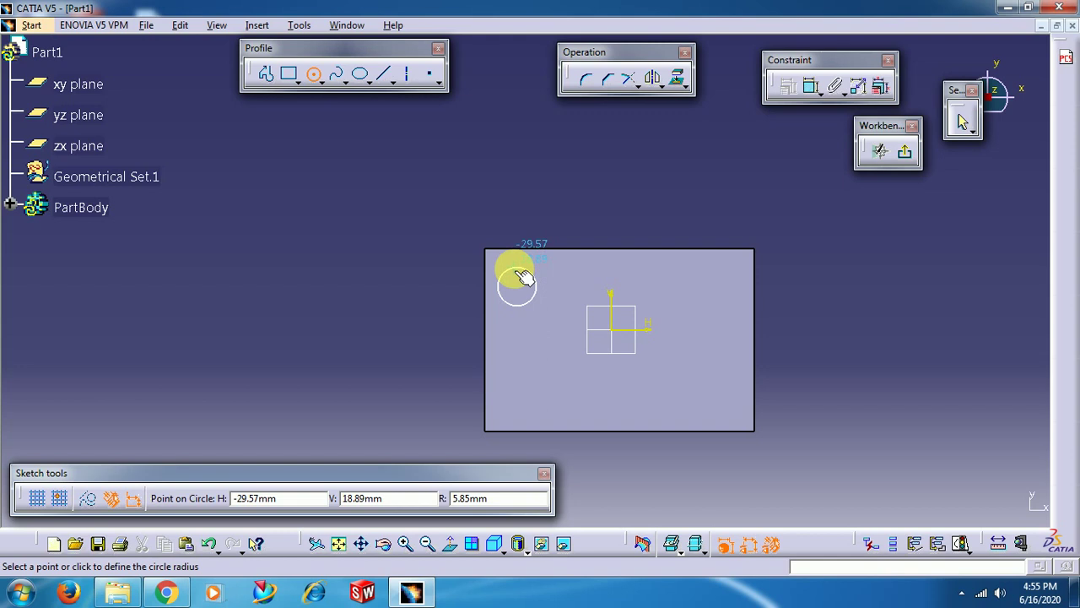
left_click(523, 272)
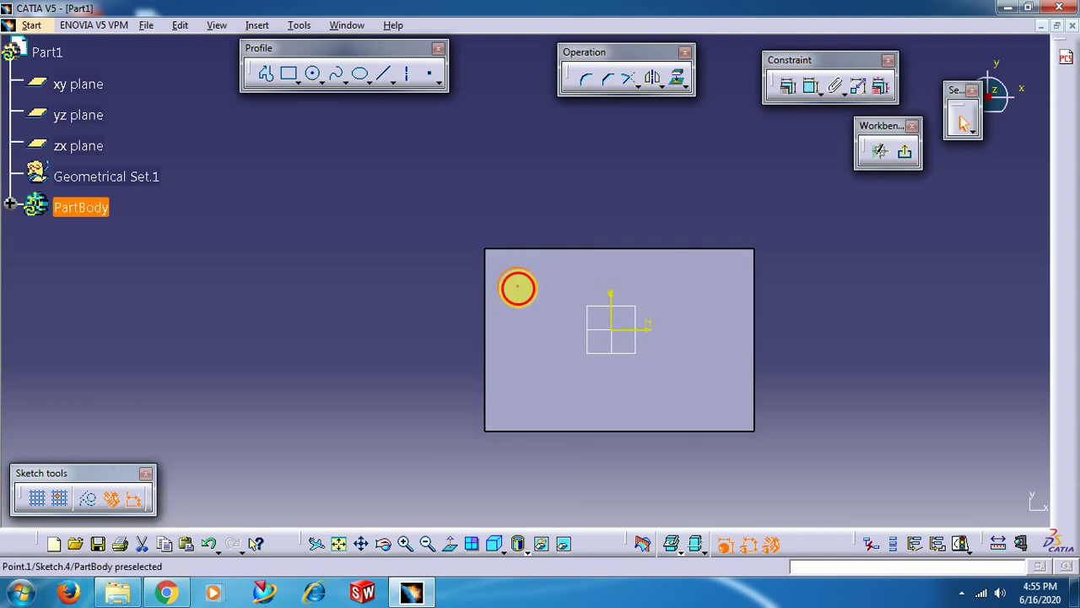
left_click(904, 152)
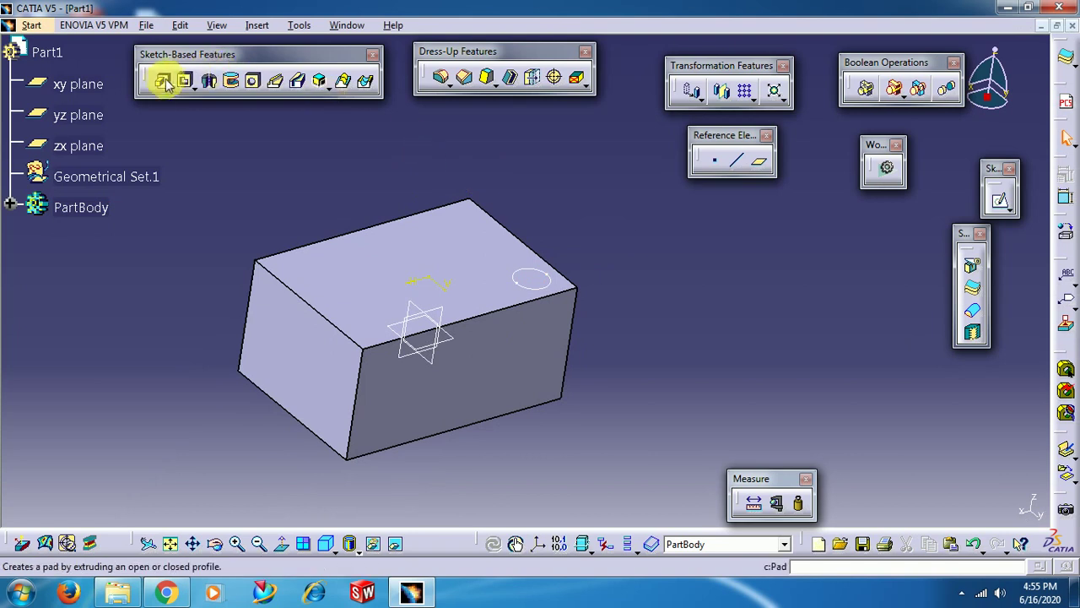
Step: Pad the circle sketch (Sketch.4) 30 mm into a cylinder and zoom to inspect it
left_click(161, 80)
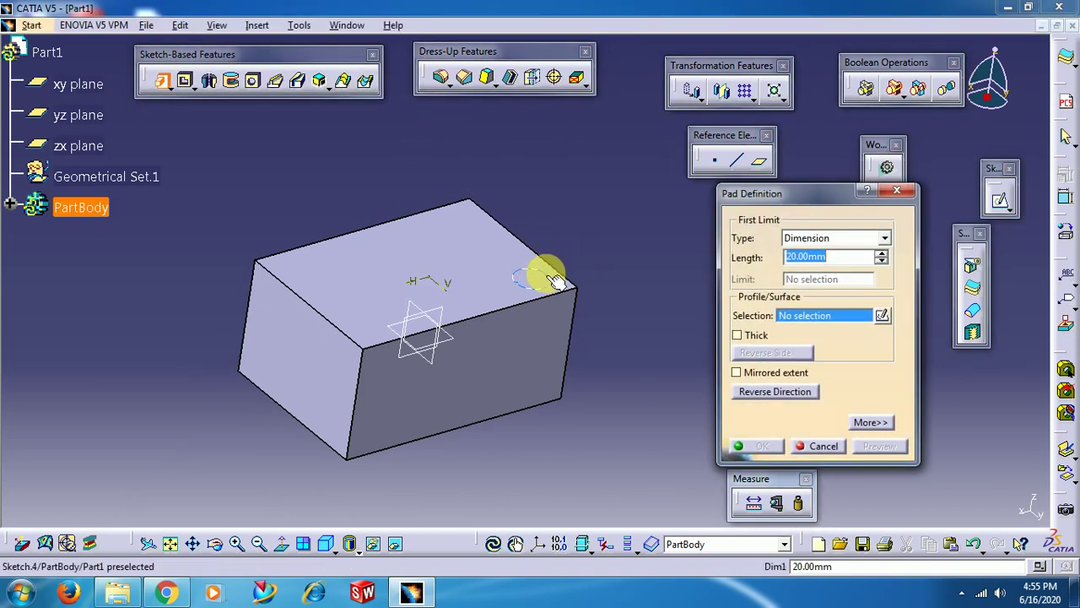
left_click(553, 279)
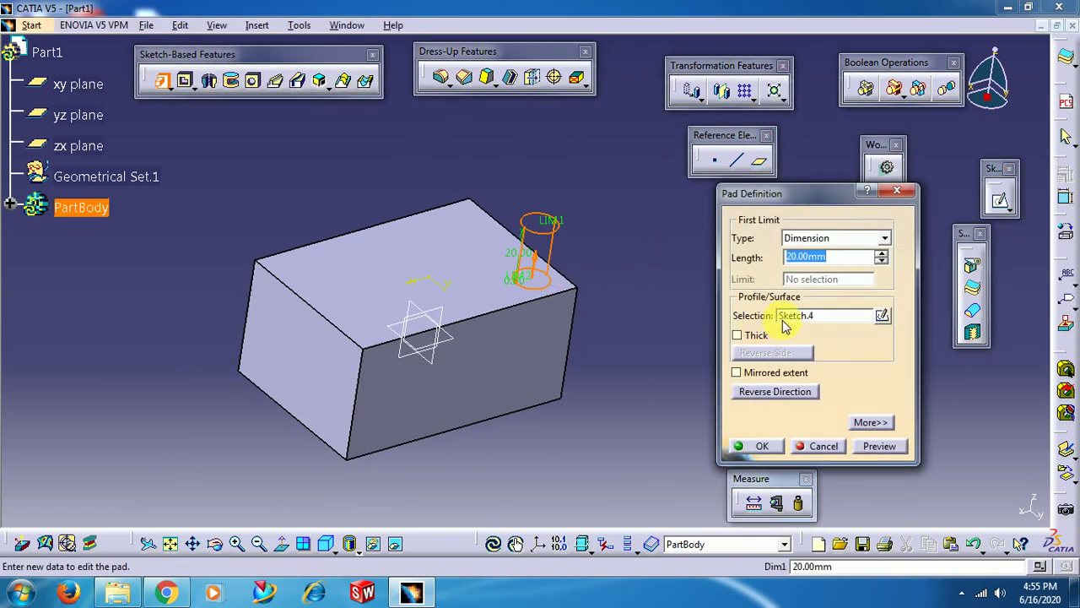
type("30")
key("Return")
middle_click(631, 268)
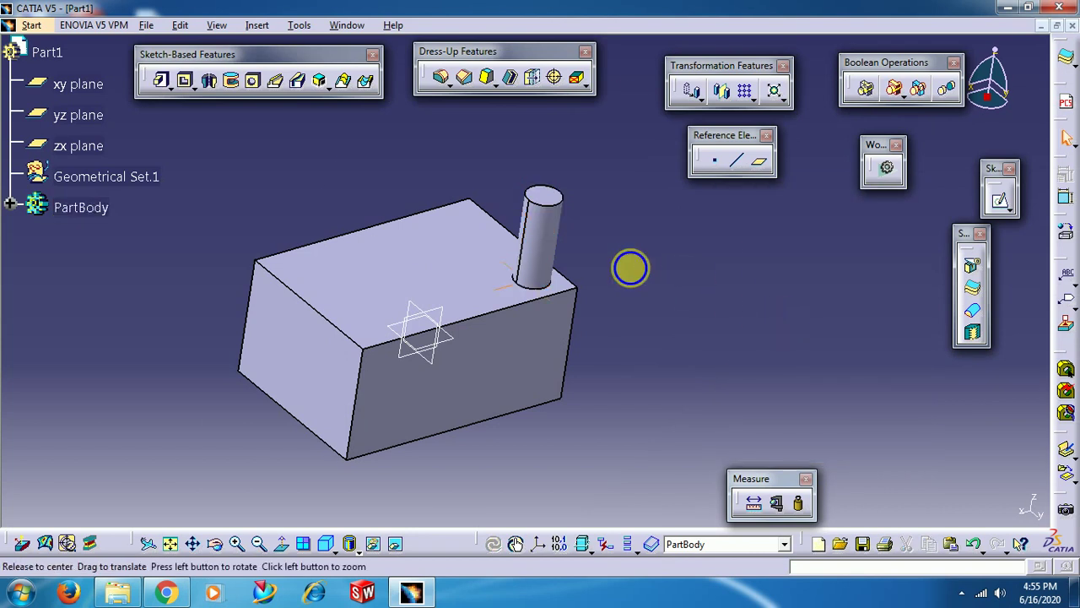
middle_click_drag(632, 268, 634, 225)
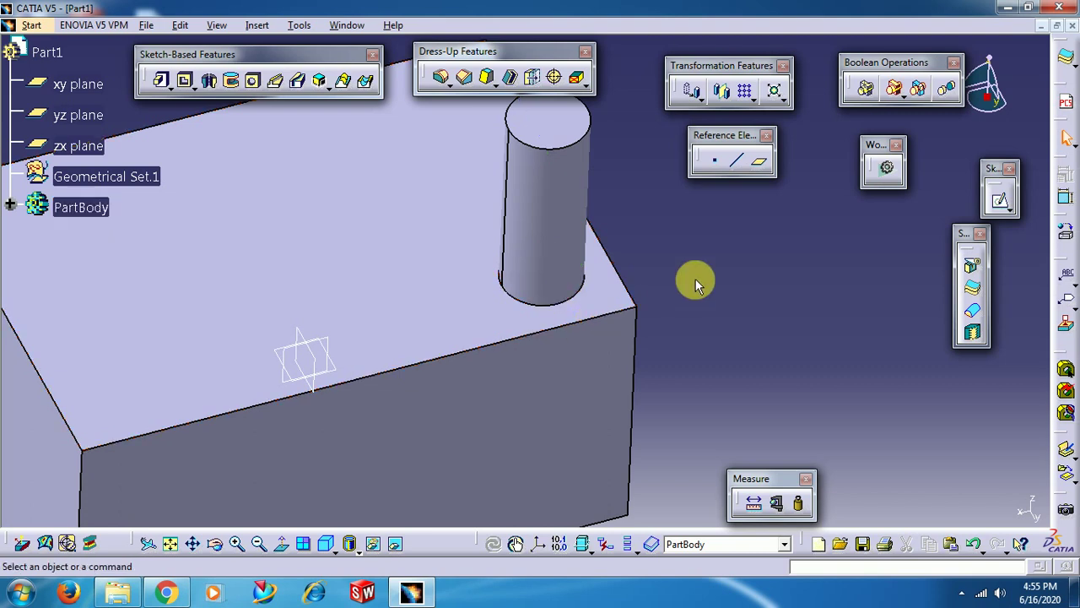
middle_click_drag(697, 282, 595, 258)
Step: Fillet the cylinder's base edge with a 12 mm radius, creating EdgeFillet.4
left_click(440, 77)
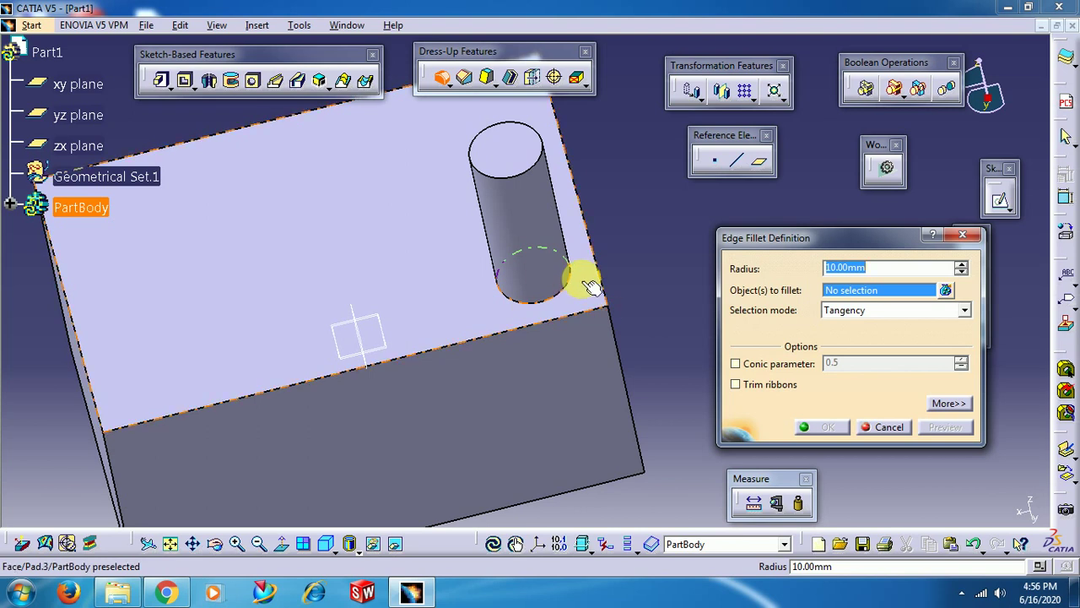
middle_click_drag(613, 312, 501, 234)
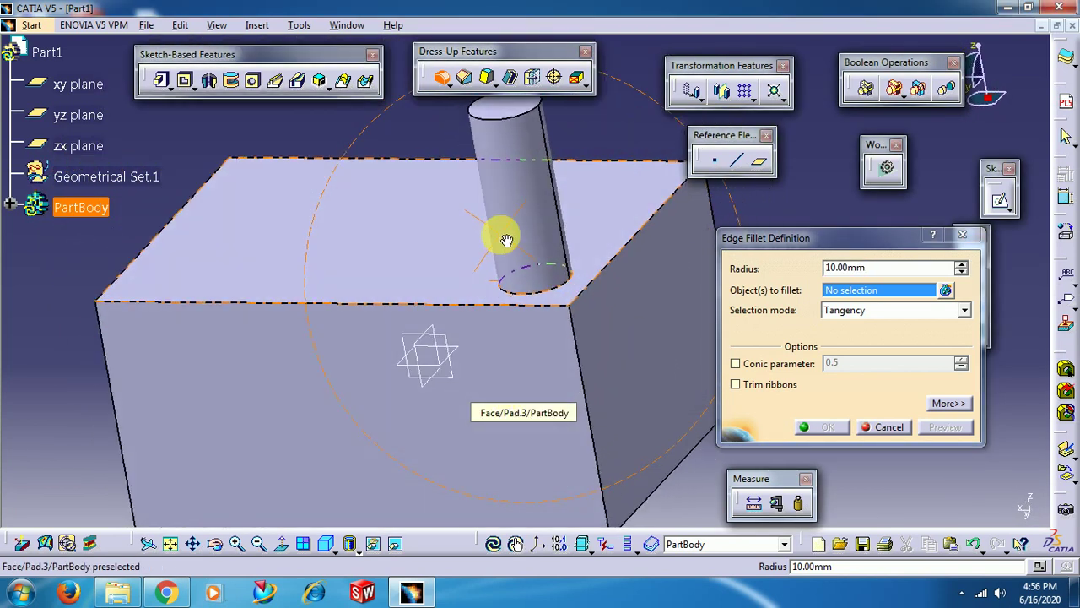
left_click(557, 291)
right_click(545, 357)
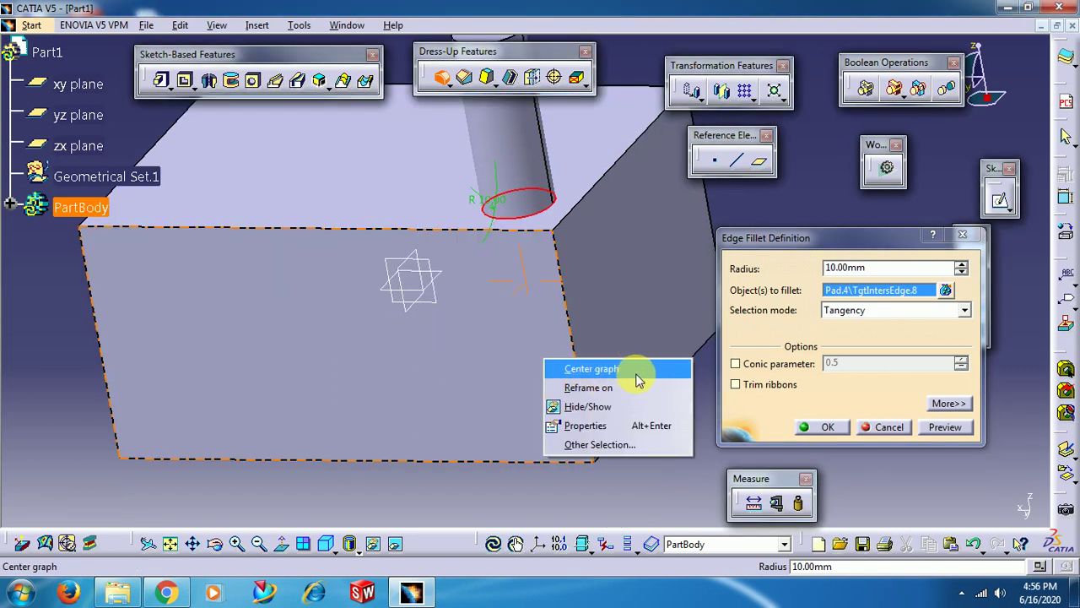
left_click(639, 379)
left_click(835, 267)
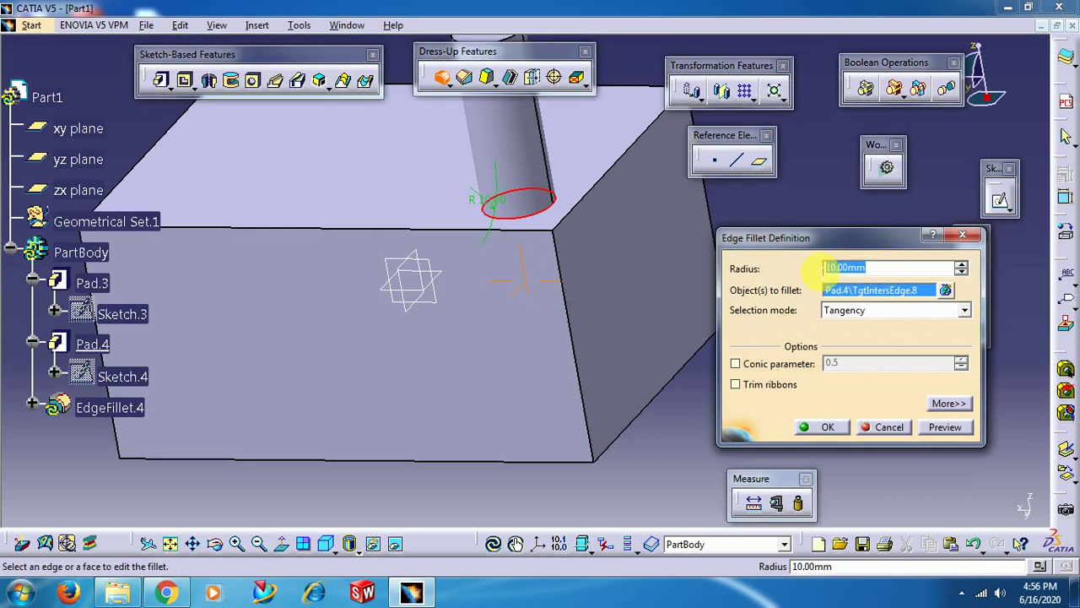
type("12")
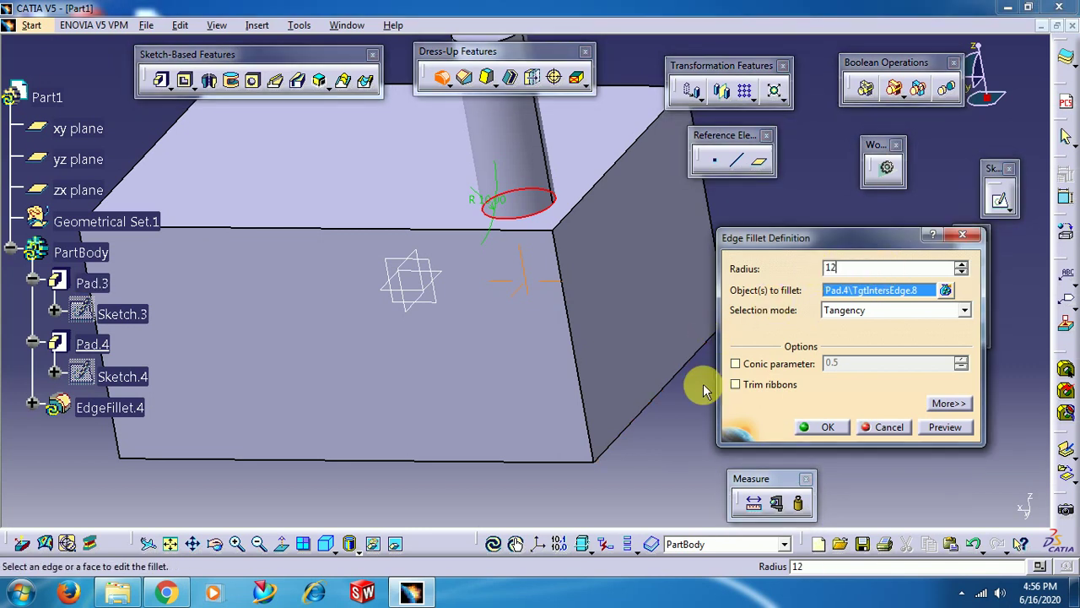
left_click(830, 427)
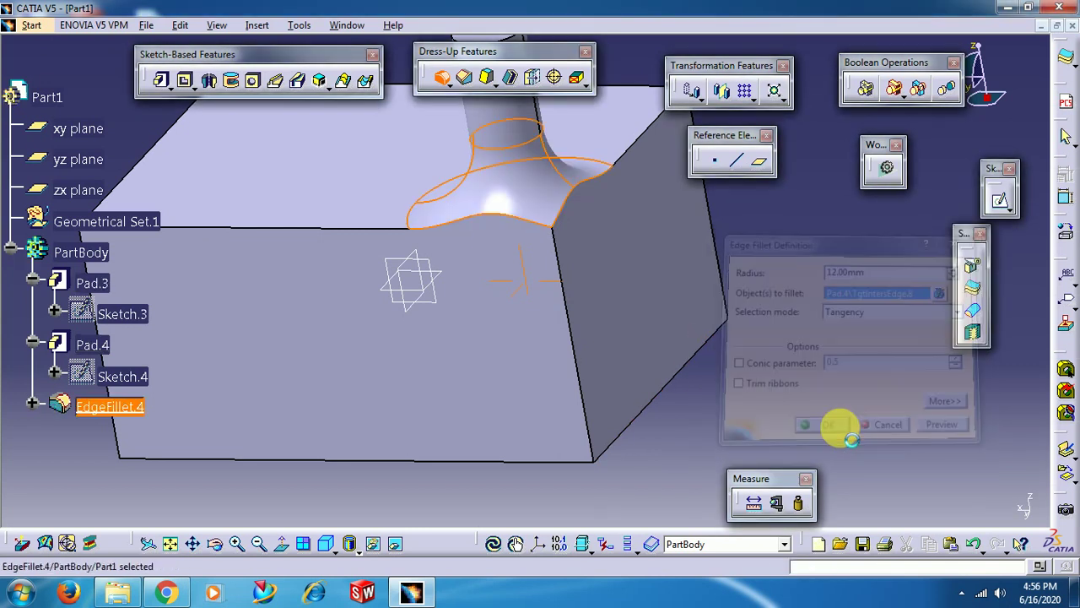
Step: Inspect EdgeFillet.4 from several angles, then delete it
middle_click_drag(579, 307, 595, 489)
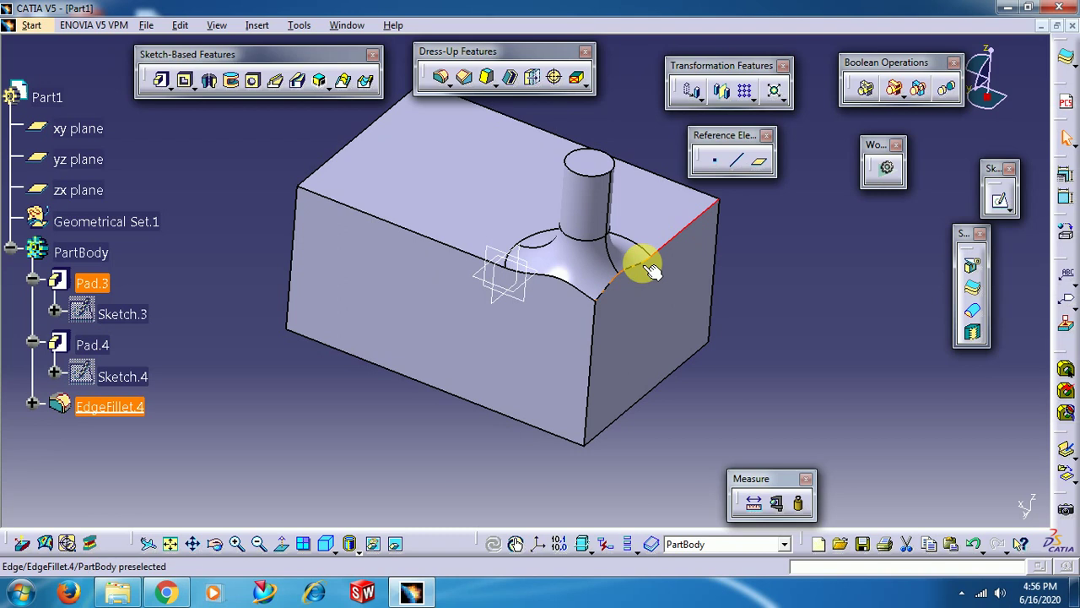
middle_click_drag(735, 359, 751, 241)
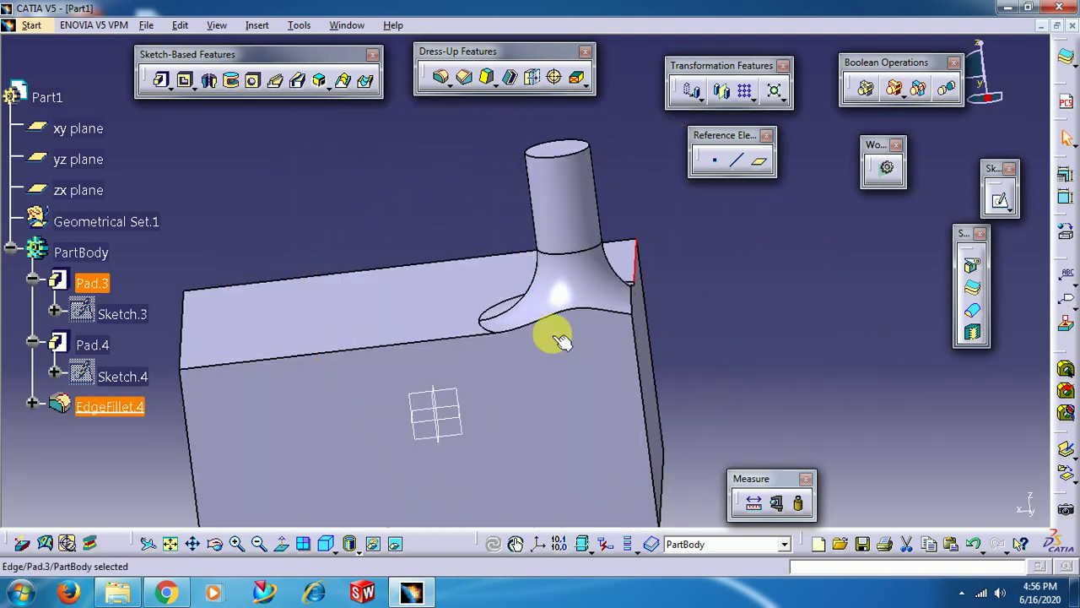
middle_click_drag(685, 262, 620, 345)
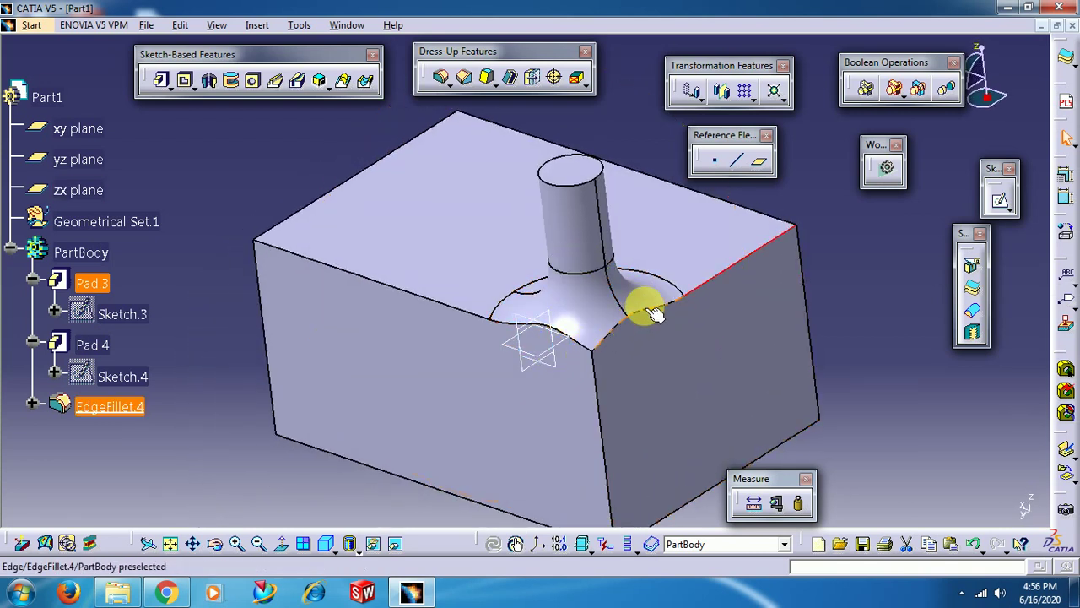
right_click(628, 283)
left_click(722, 477)
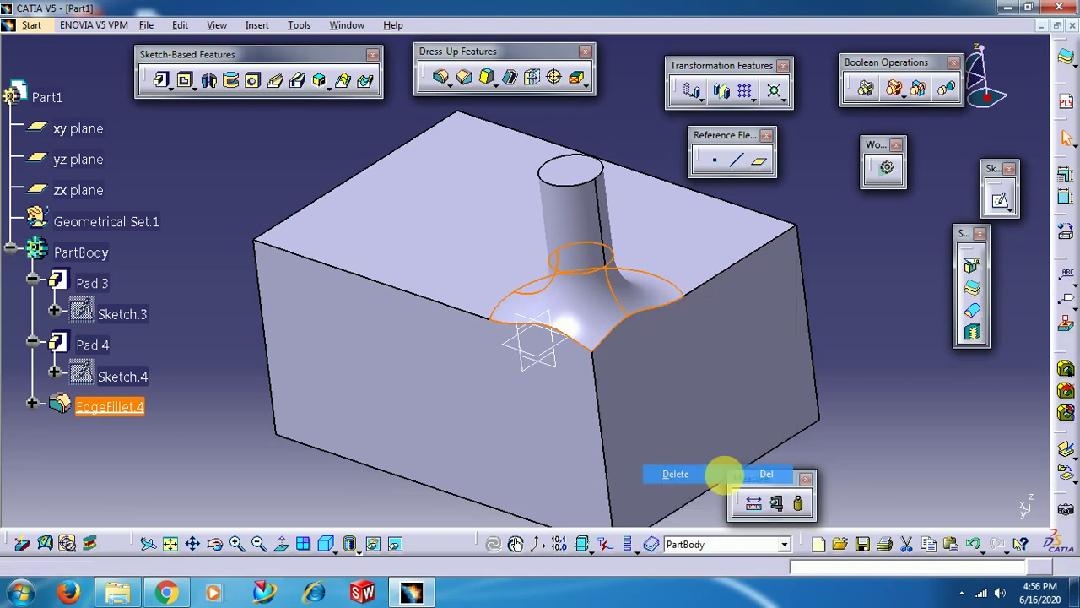
left_click(947, 499)
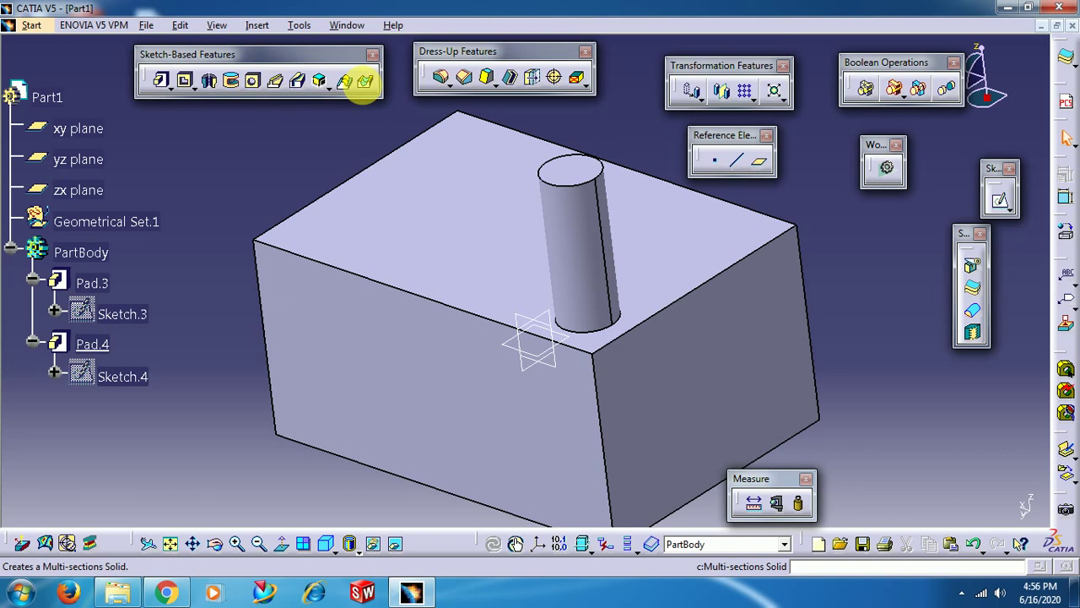
Step: Create 12 mm EdgeFillet.5 on the cylinder base, with two block top edges as edges to keep
left_click(439, 81)
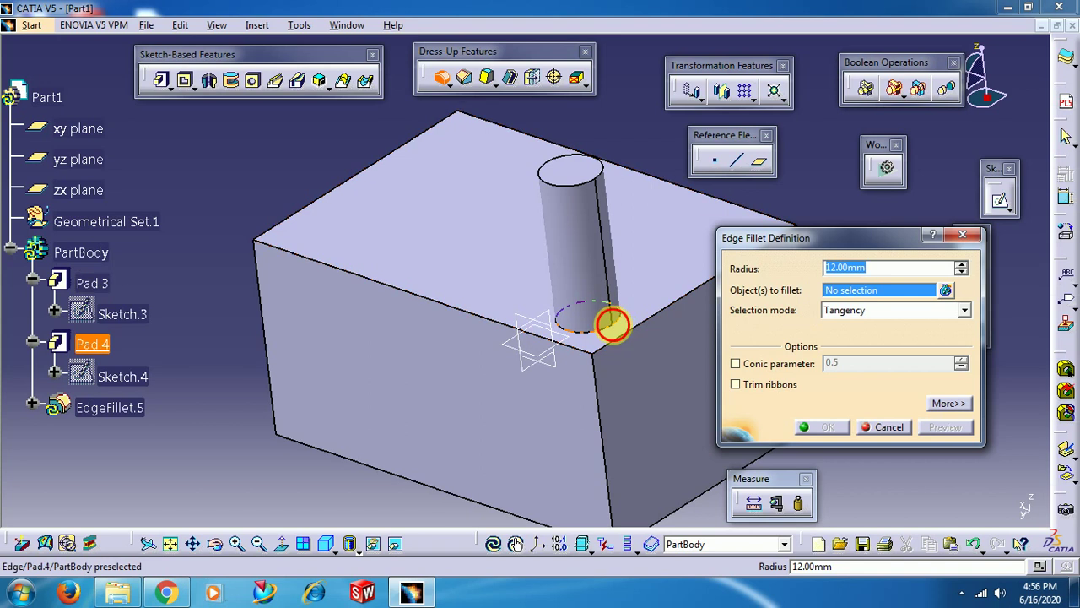
left_click(613, 325)
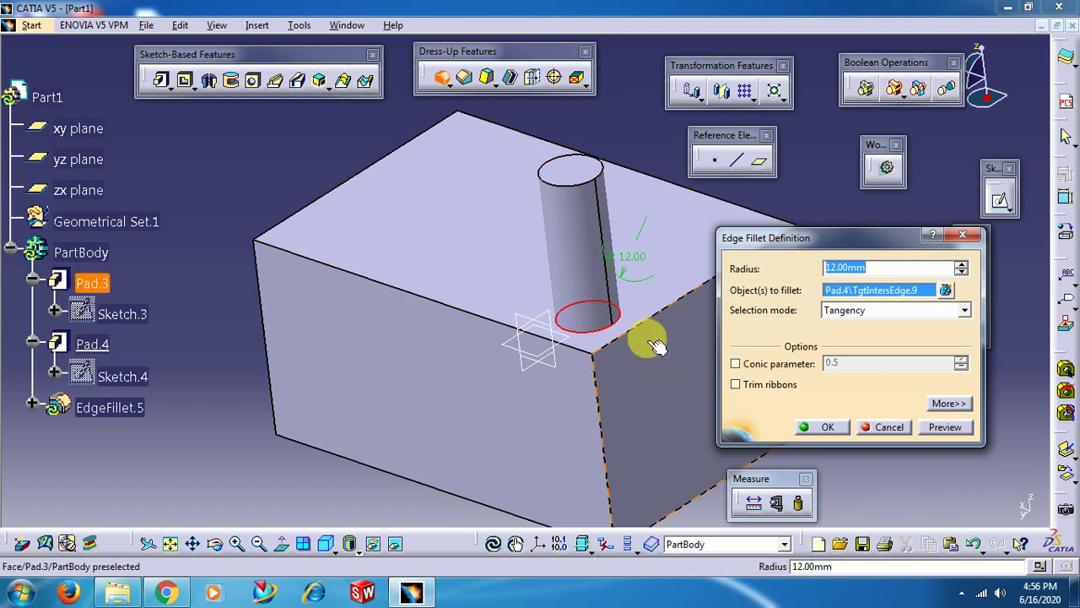
middle_click_drag(661, 413, 509, 410)
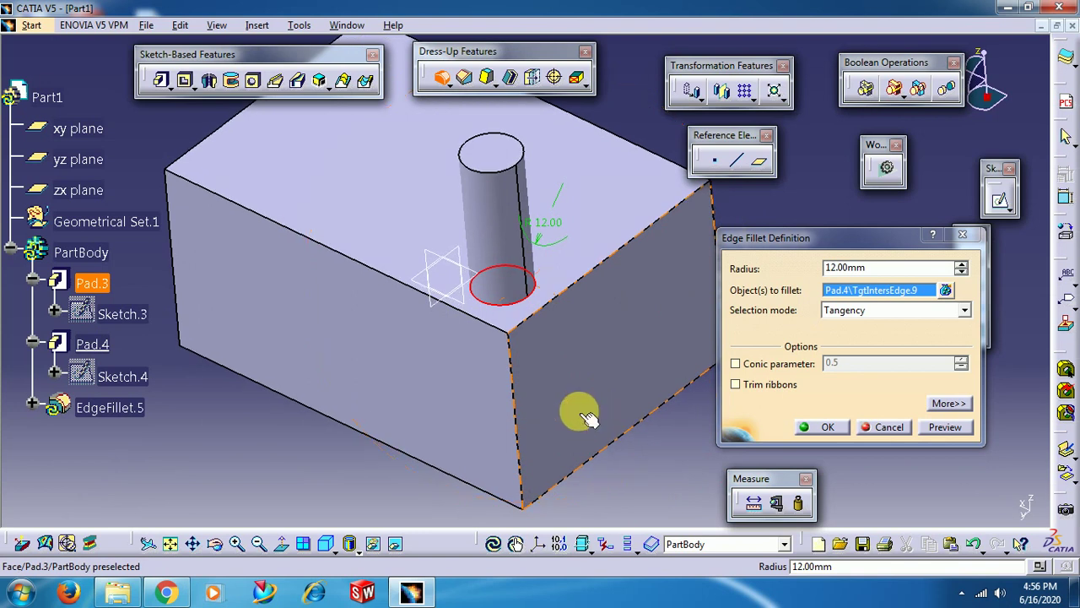
left_click(948, 404)
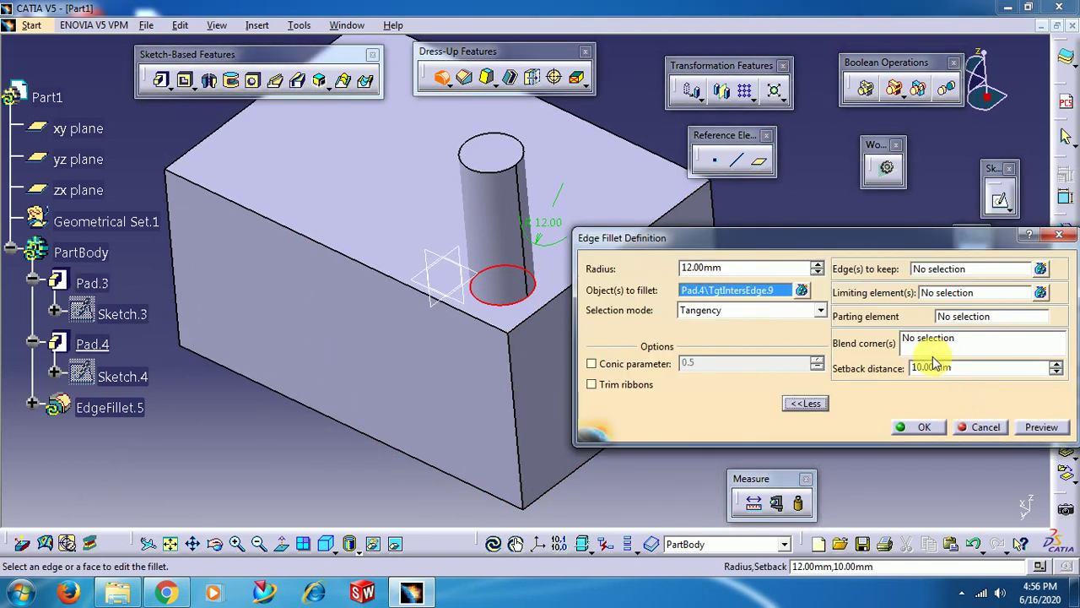
left_click(925, 270)
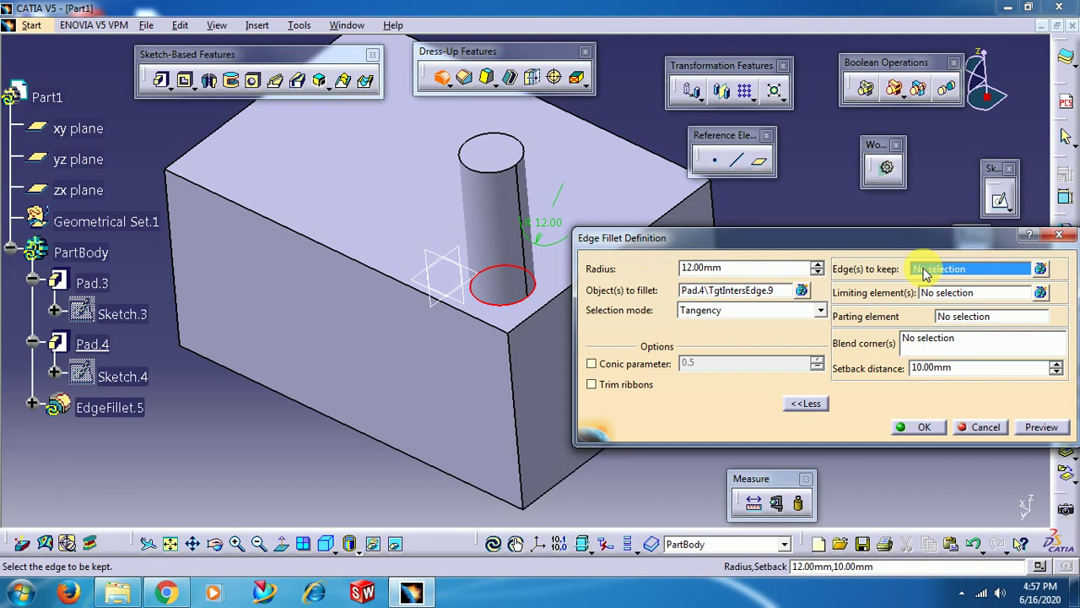
left_click(531, 324)
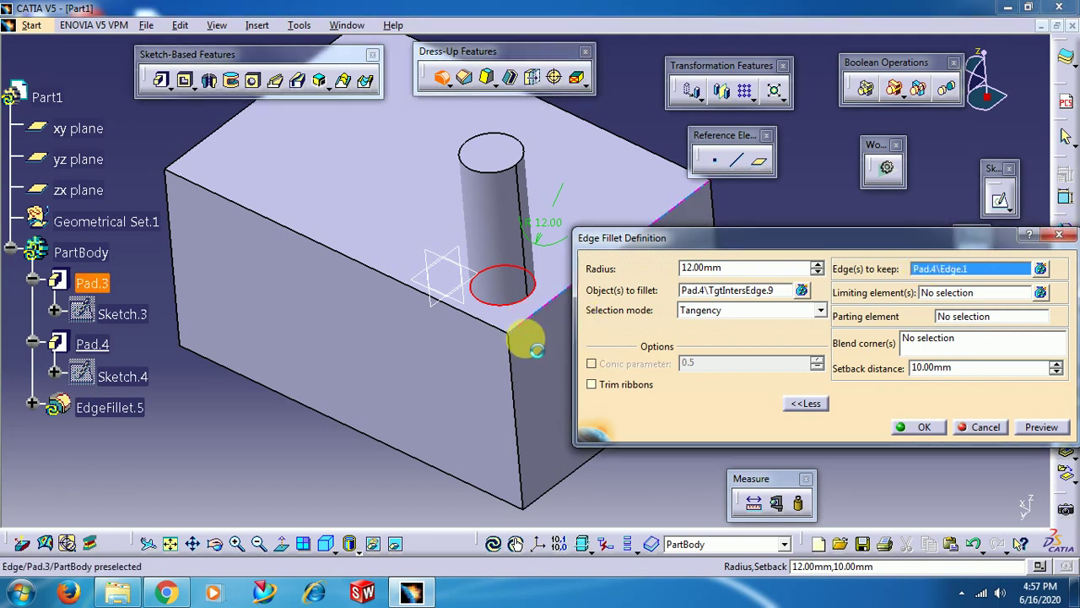
left_click(463, 317)
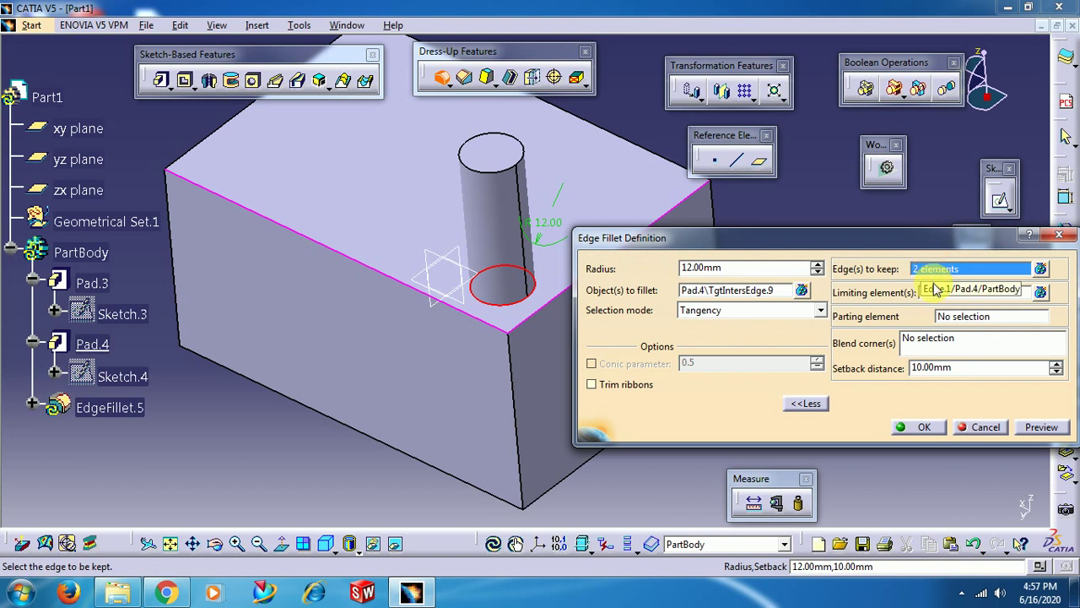
left_click(937, 433)
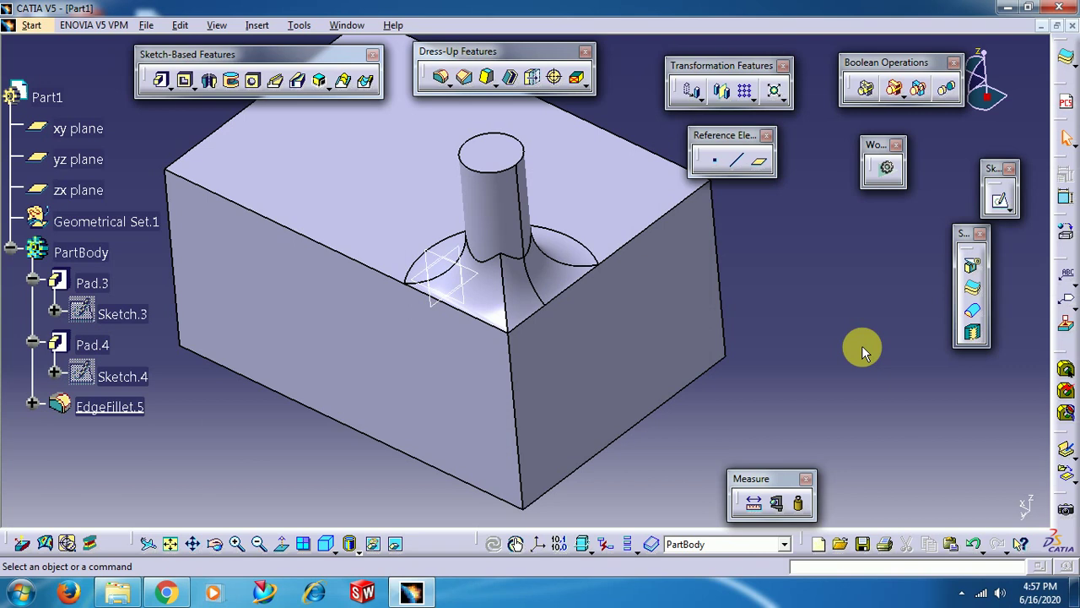
Step: Delete the base fillet EdgeFillet.5 from the block
middle_click_drag(835, 323, 886, 368)
right_click(604, 319)
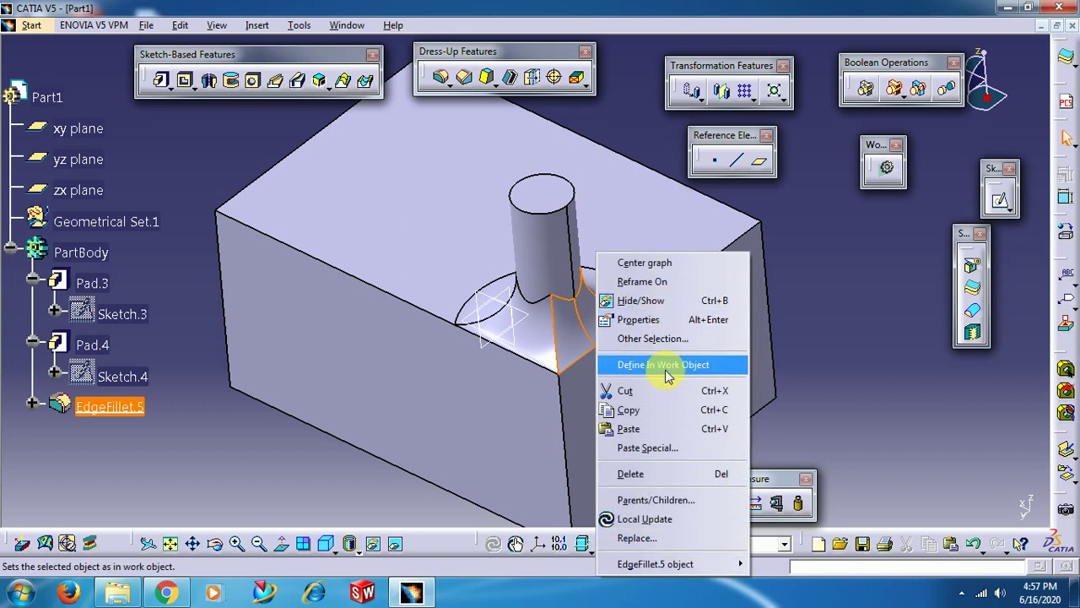
left_click(659, 475)
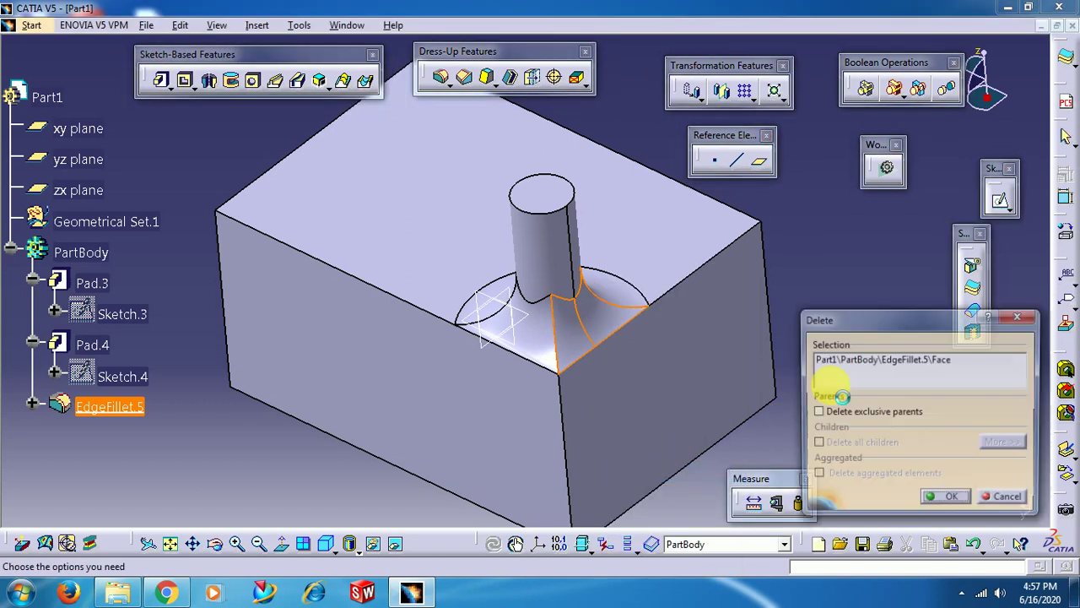
left_click(942, 496)
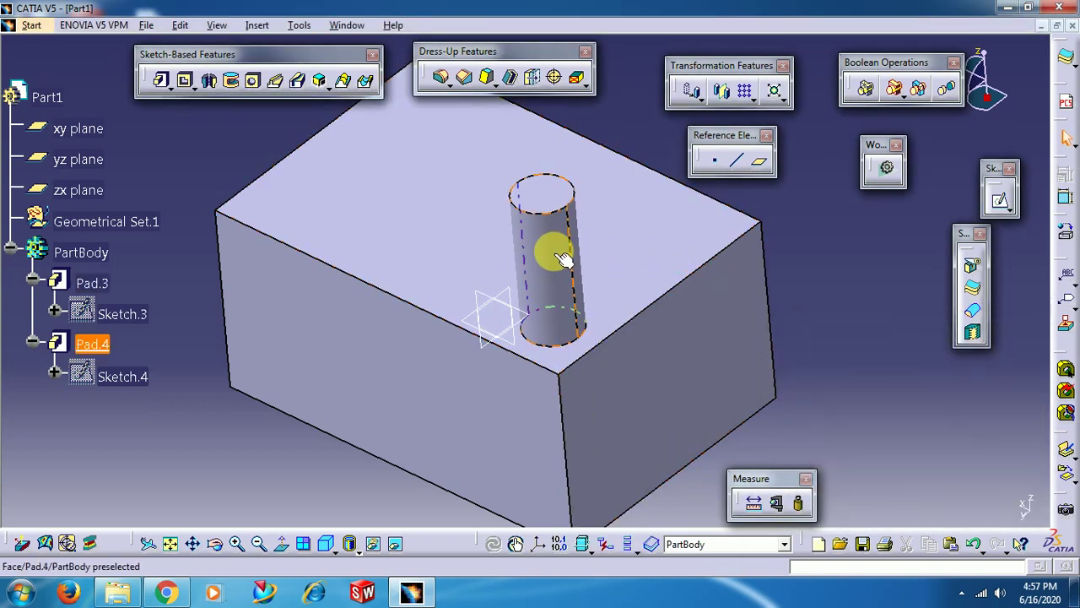
Step: Delete the cylinder Pad.4, leaving only the plain box
right_click(564, 260)
left_click(586, 473)
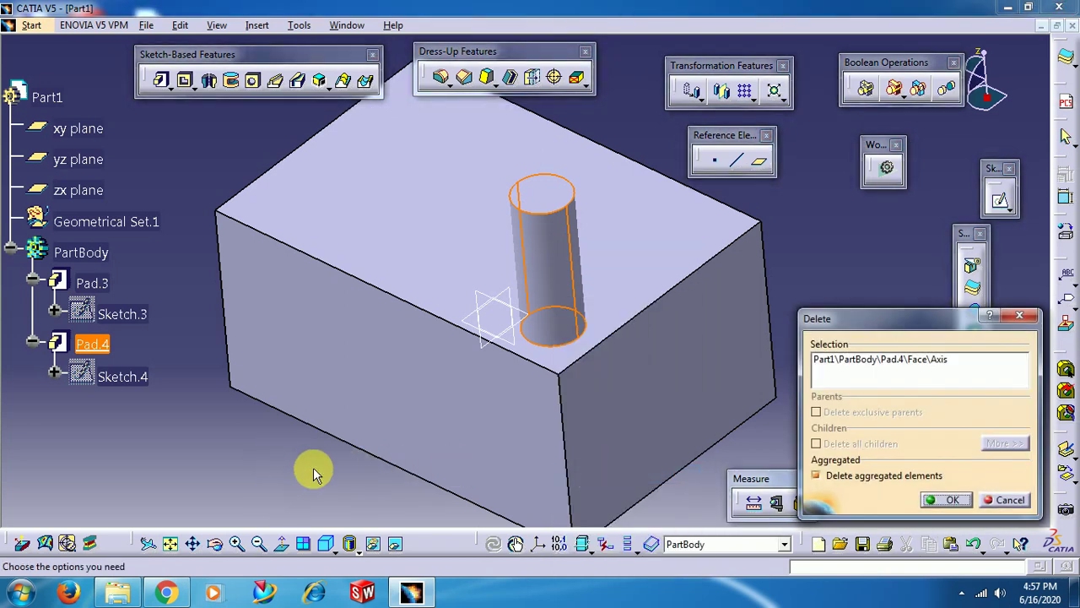
left_click(945, 498)
middle_click_drag(294, 414, 723, 278)
Step: Start a 10 mm edge fillet on the front top edge and activate its Limiting element(s) field
left_click(440, 76)
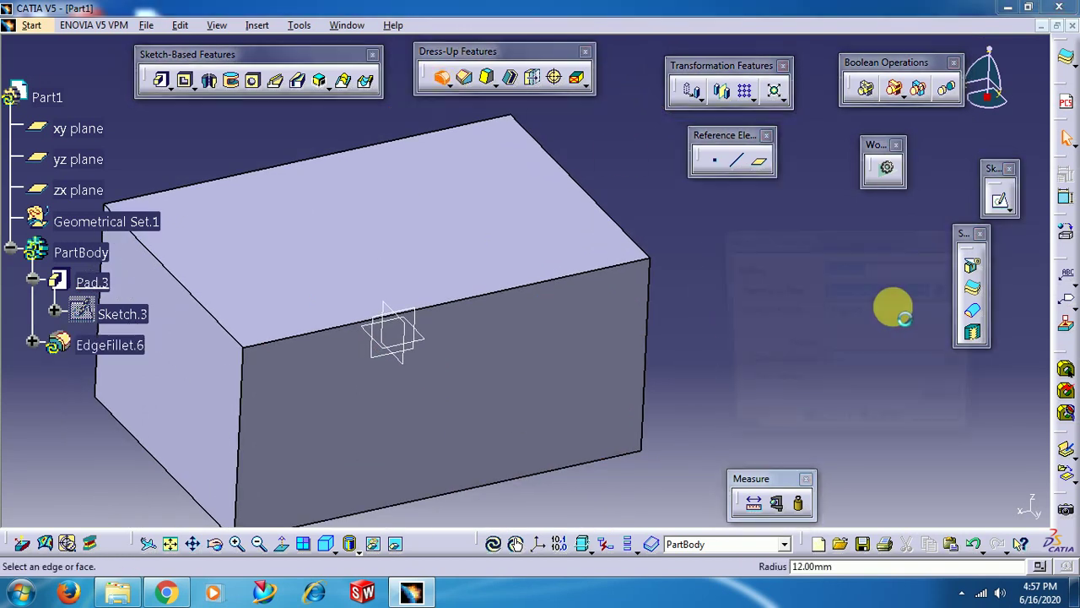
left_click(515, 289)
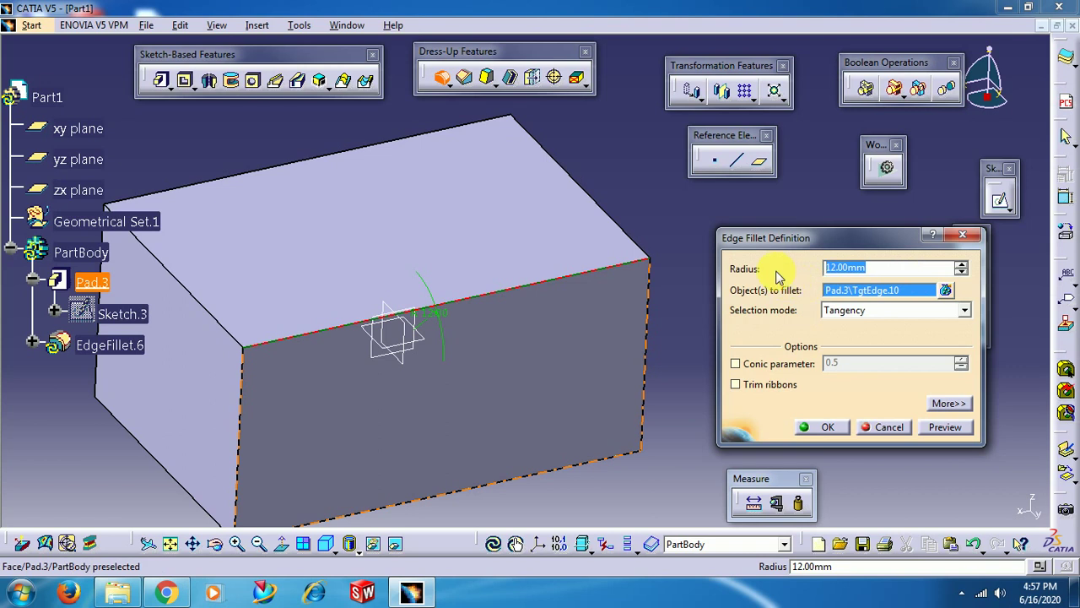
type("10")
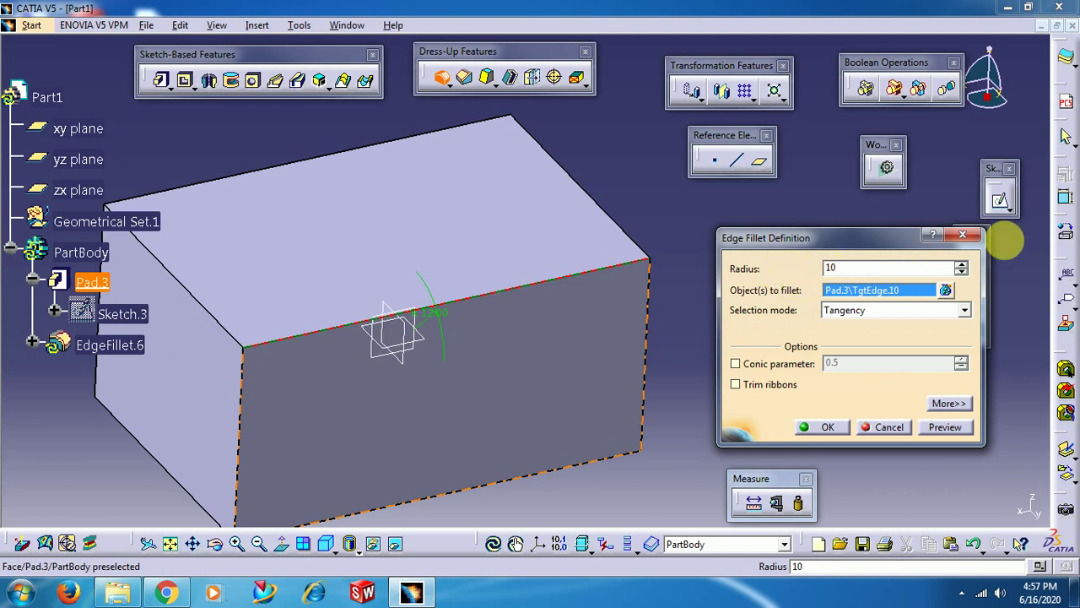
left_click(949, 403)
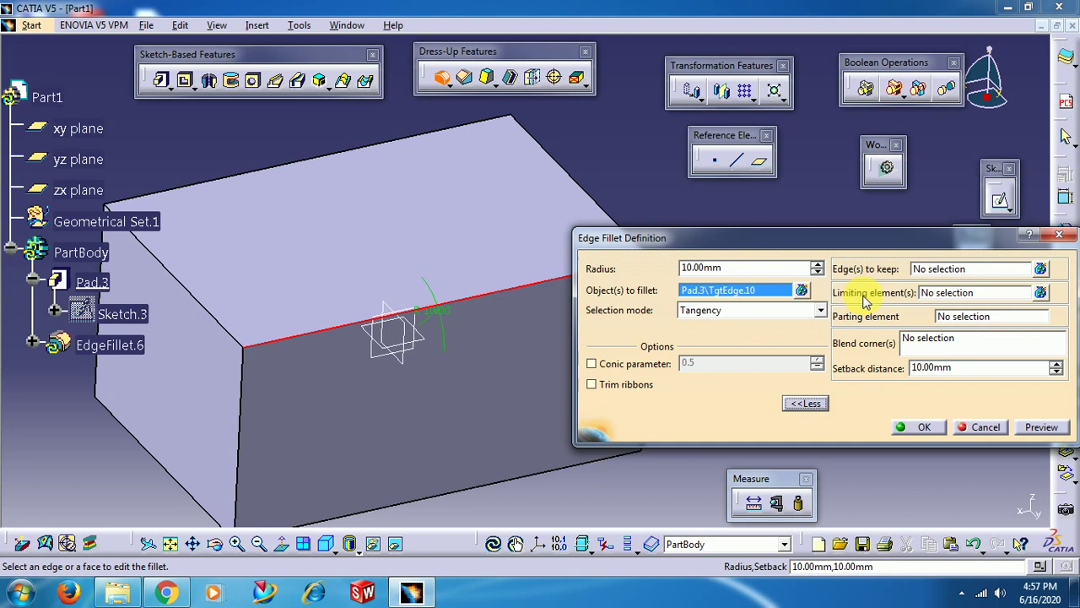
left_click(953, 292)
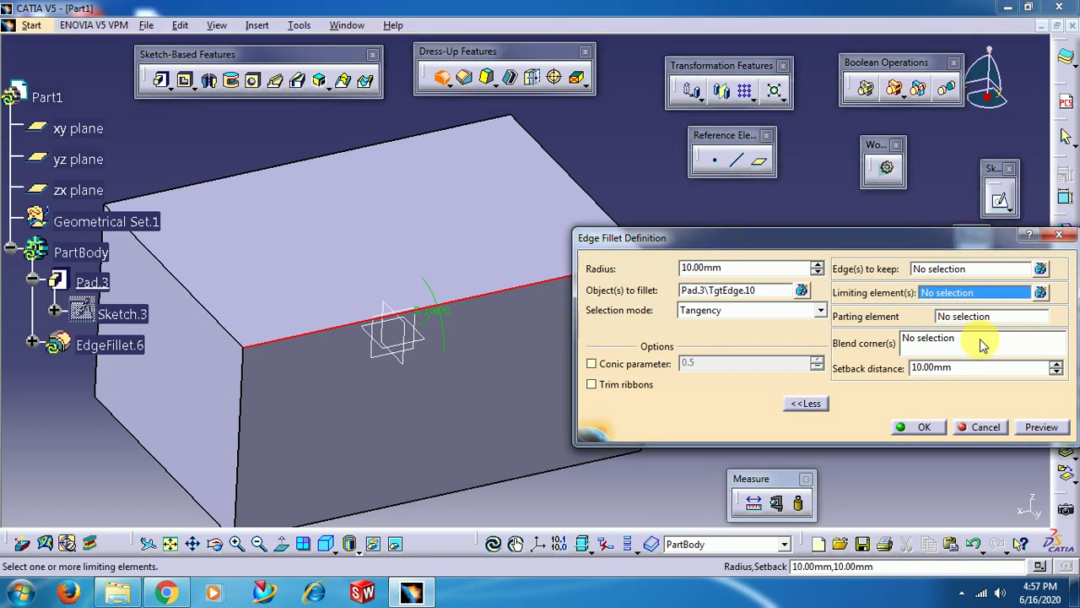
Step: Create an on-curve limiting point 60.75 mm along the front top edge
right_click(948, 294)
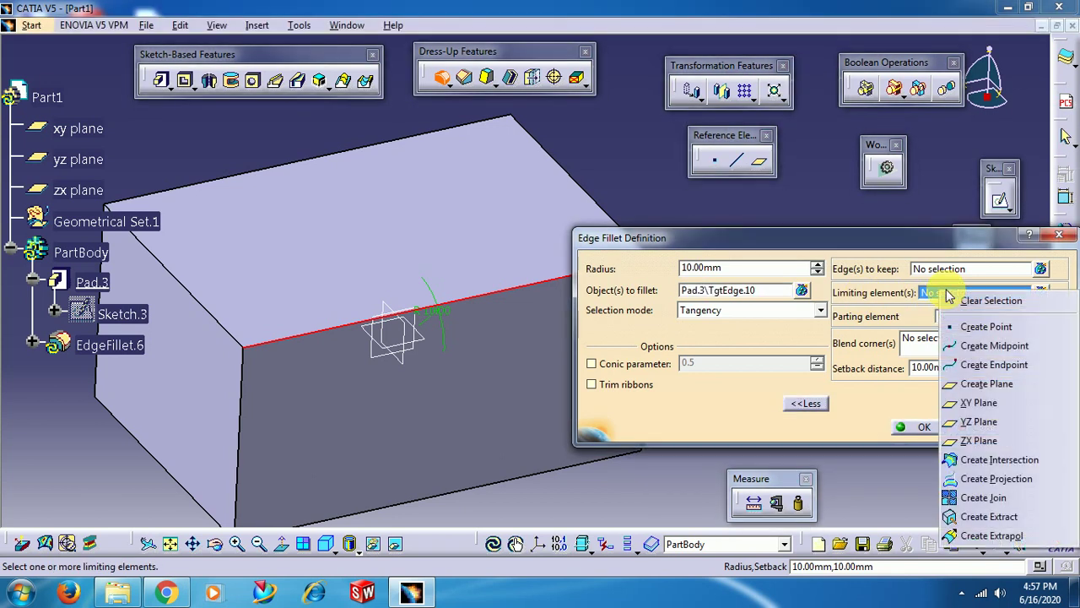
left_click(973, 327)
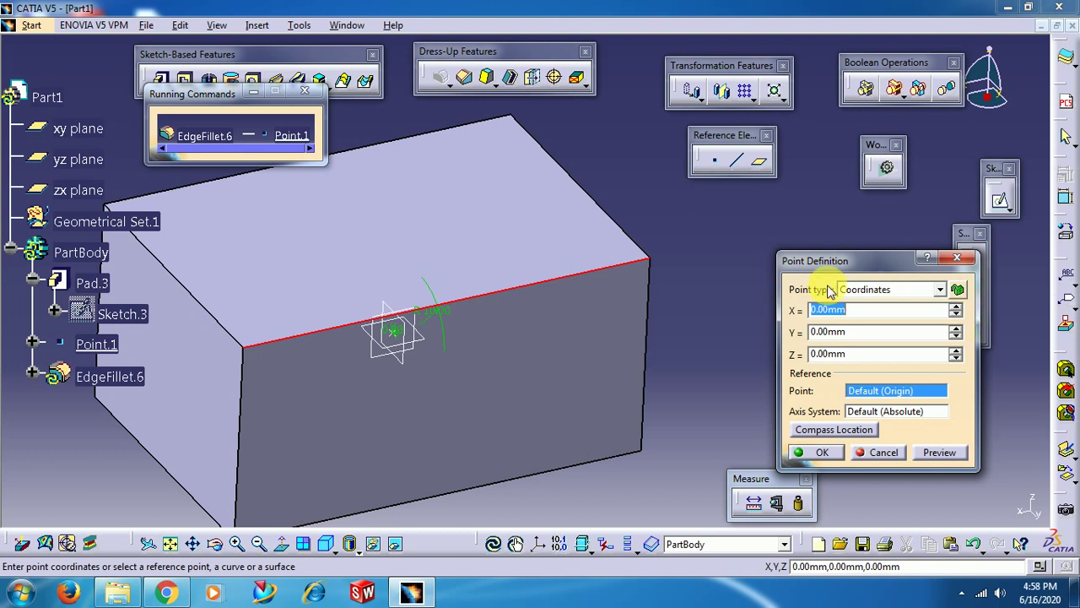
left_click(861, 289)
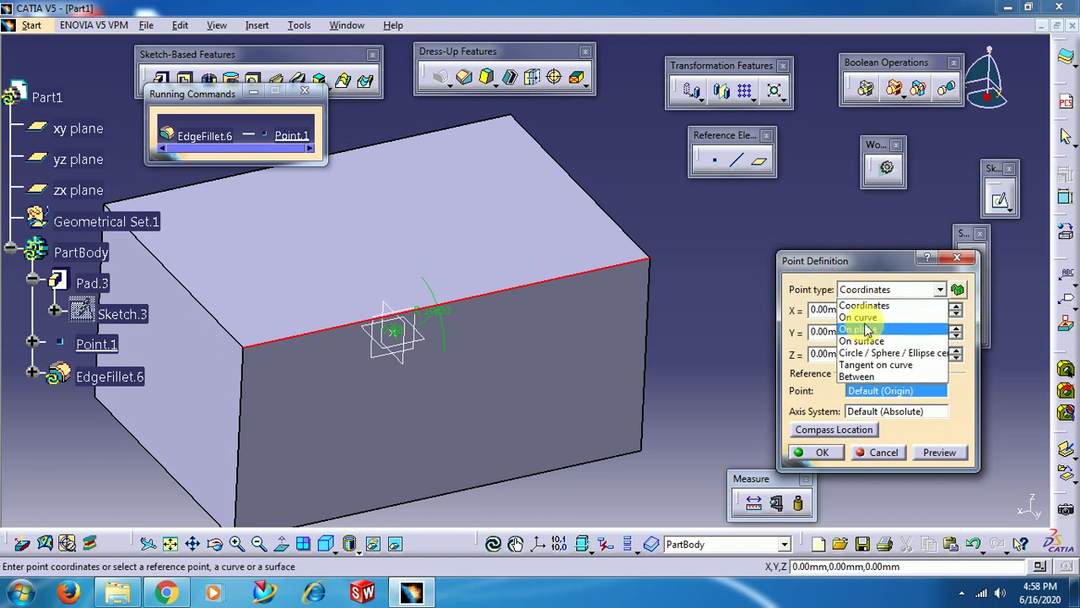
left_click(859, 317)
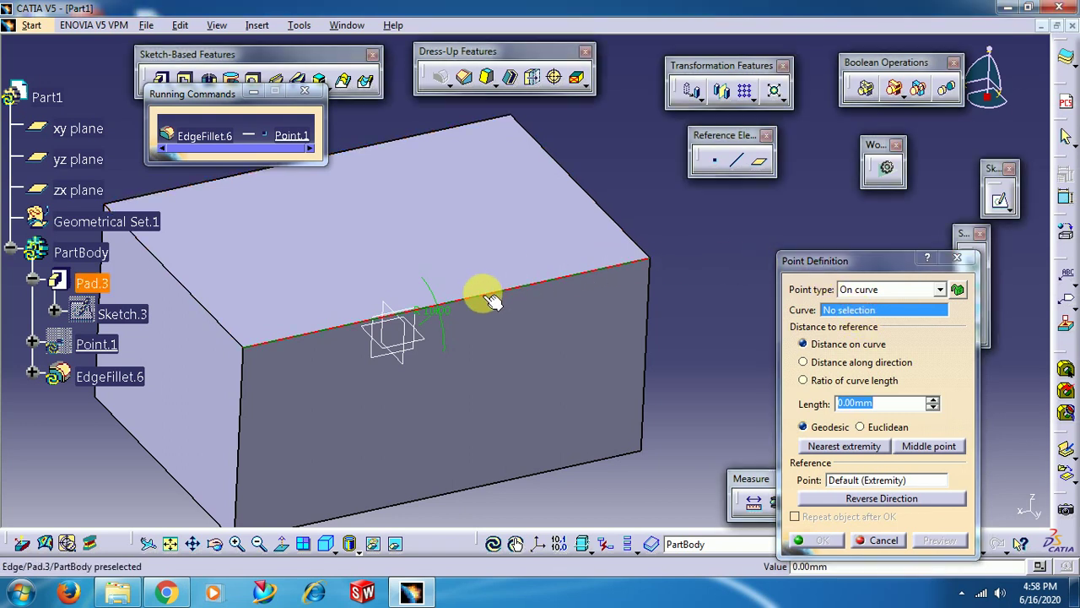
left_click(494, 302)
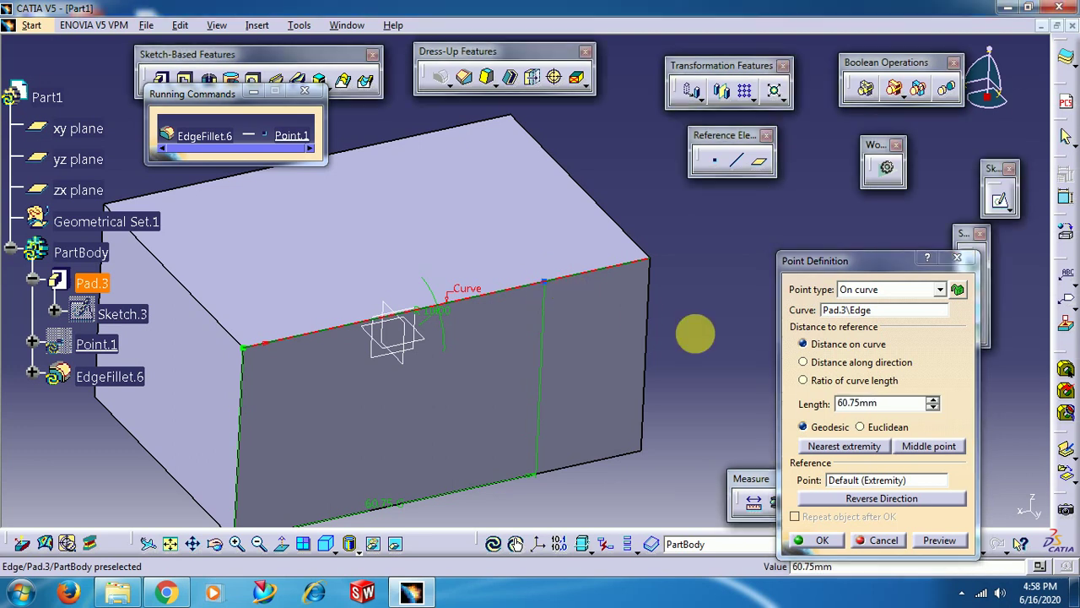
left_click(856, 402)
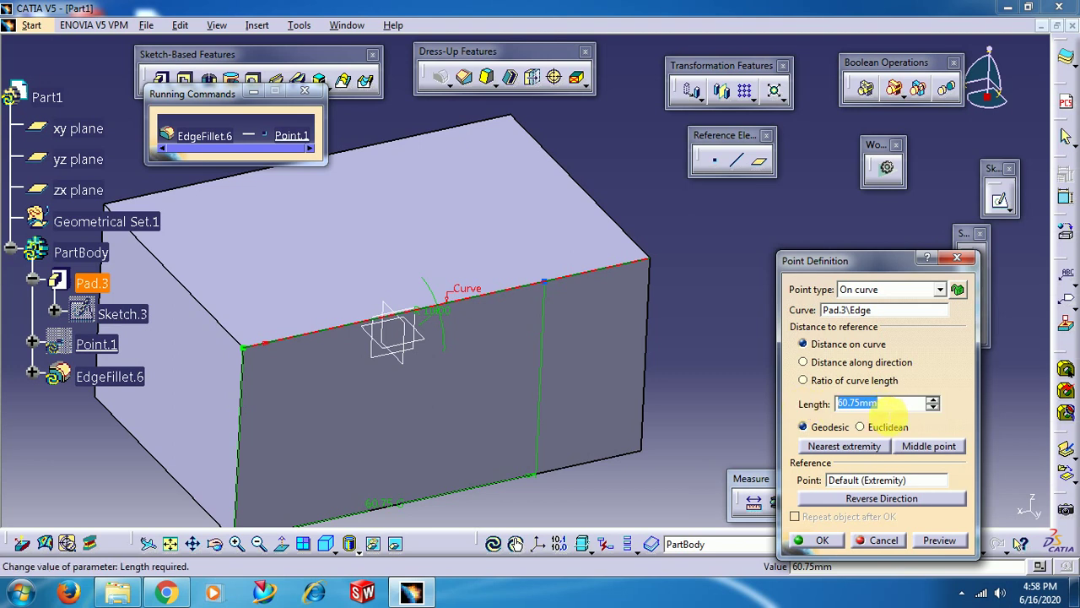
left_click(823, 543)
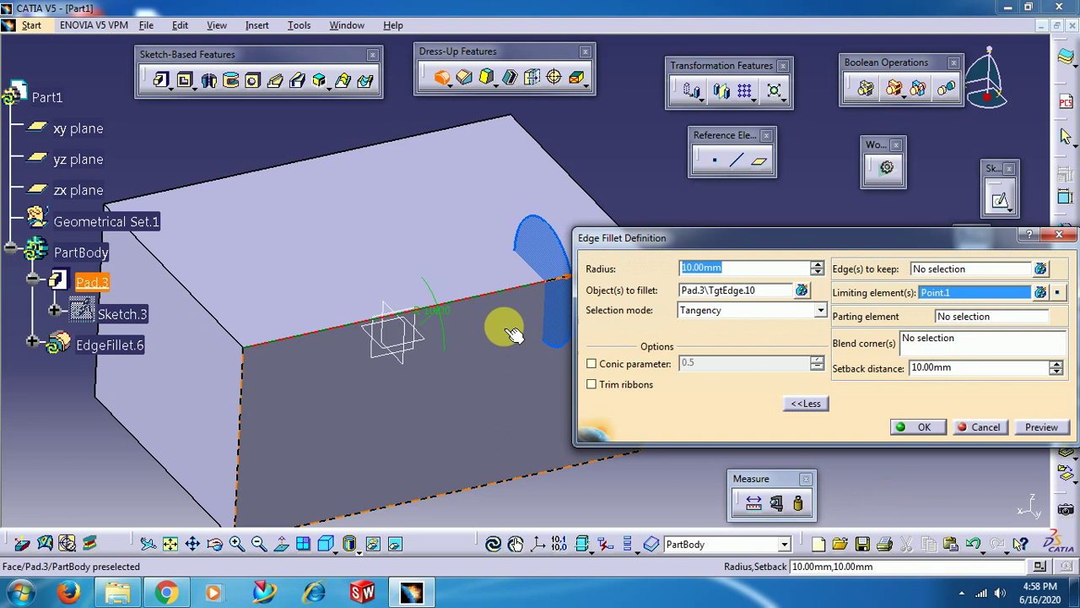
Step: Apply the limited 10 mm fillet, then reverse it to round only the stretch beyond the point
mouse_move(513, 333)
middle_mouse_down()
mouse_move(390, 392)
mouse_move(443, 388)
middle_mouse_up()
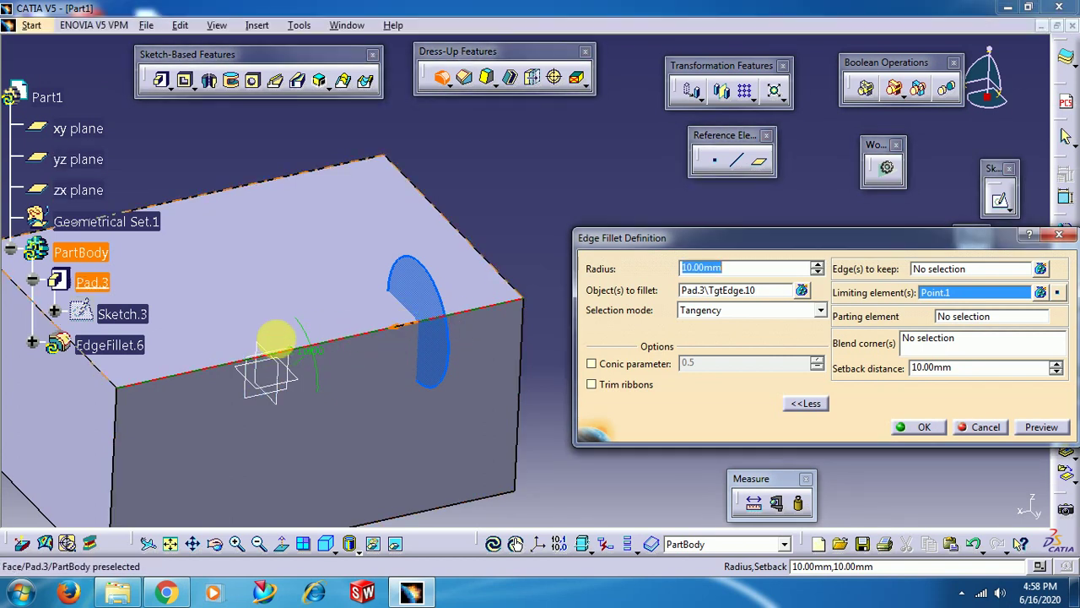
left_click(905, 424)
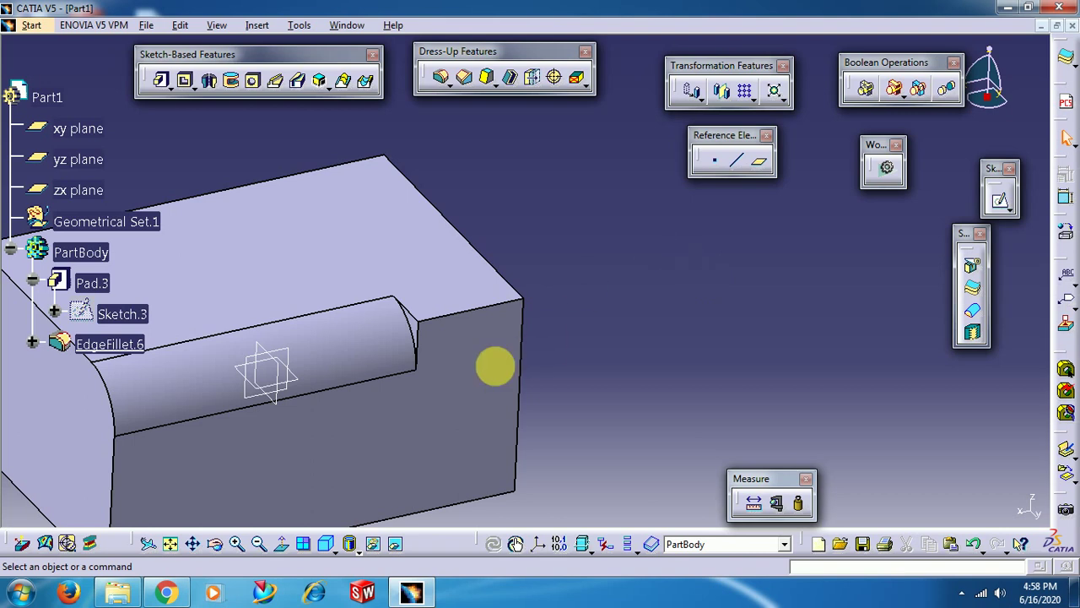
double_click(330, 340)
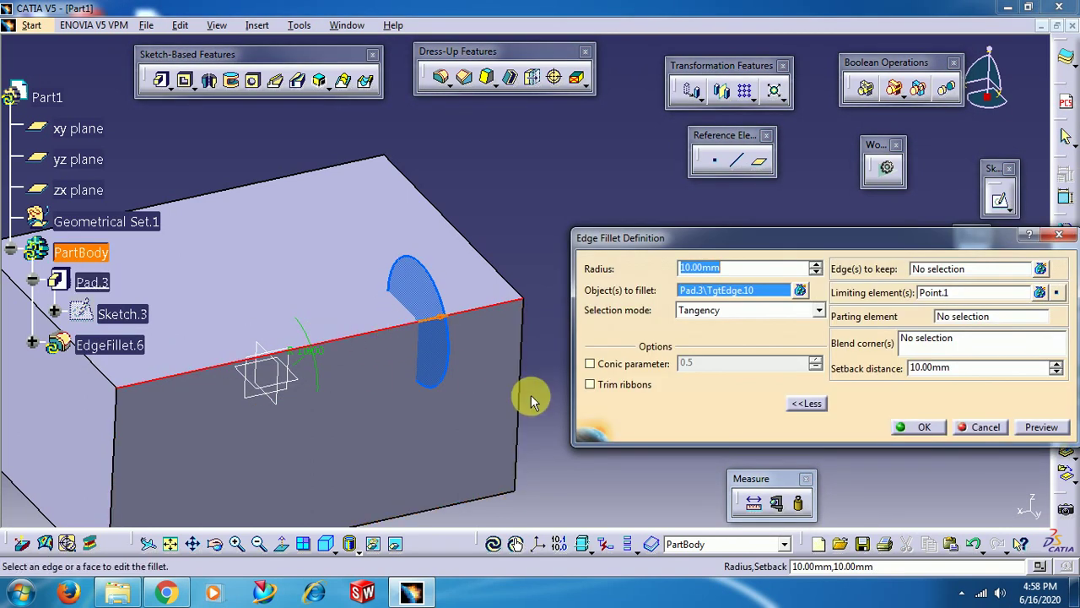
left_click(924, 428)
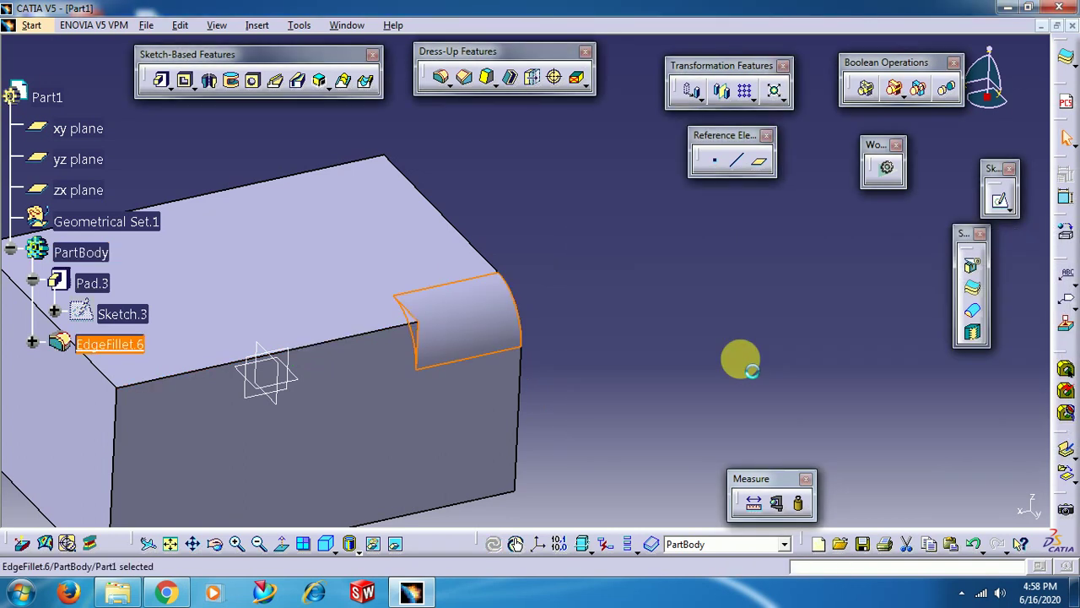
Step: Delete EdgeFillet.6 and begin a fresh 10 mm edge fillet with no edge picked
middle_click_drag(624, 345, 832, 340)
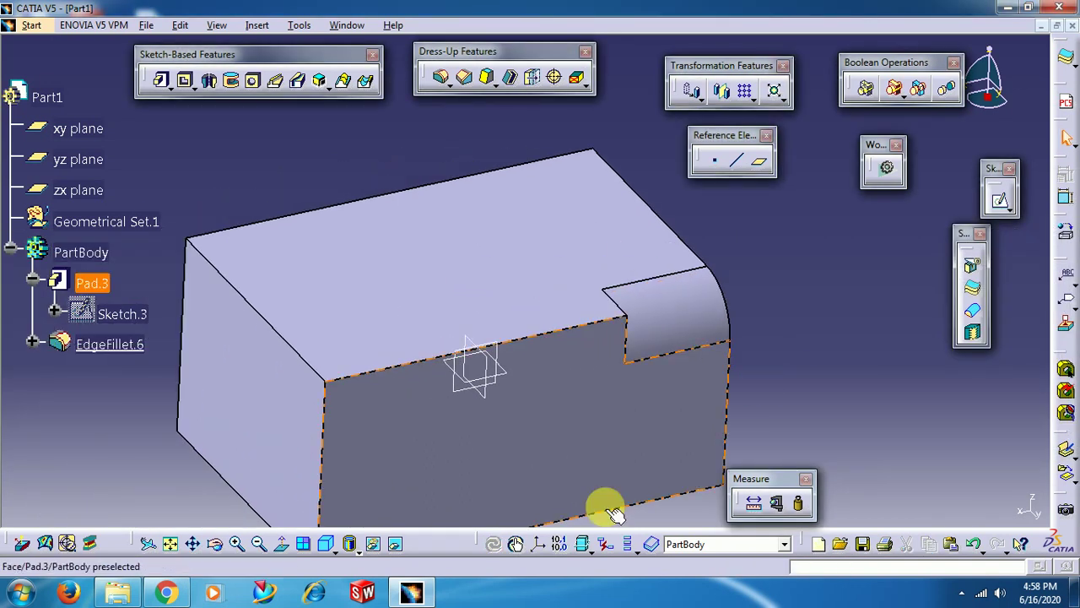
right_click(675, 325)
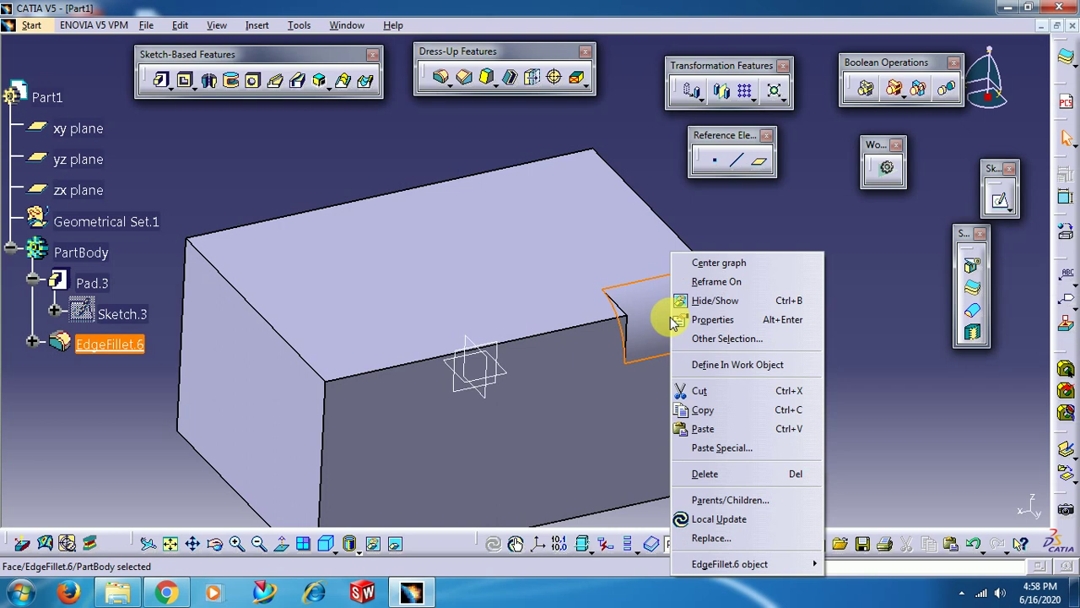
left_click(785, 474)
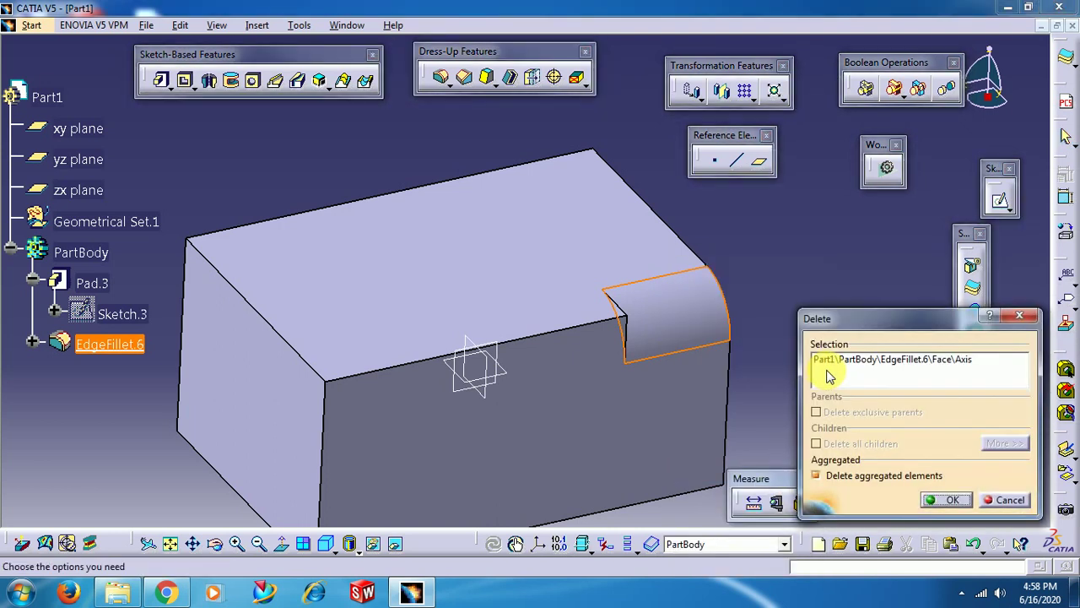
left_click(945, 502)
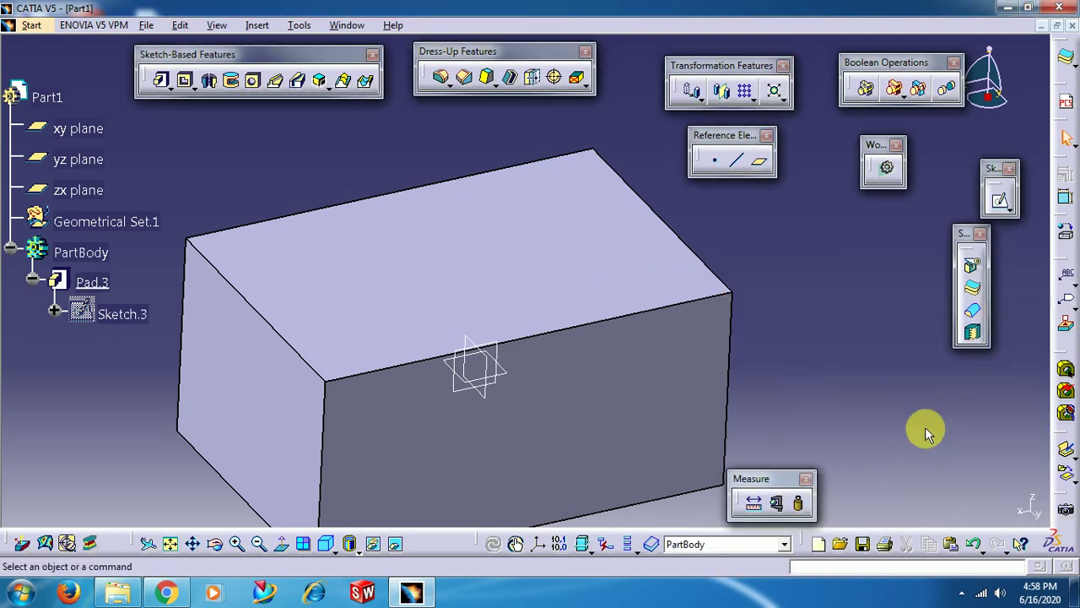
left_click(441, 82)
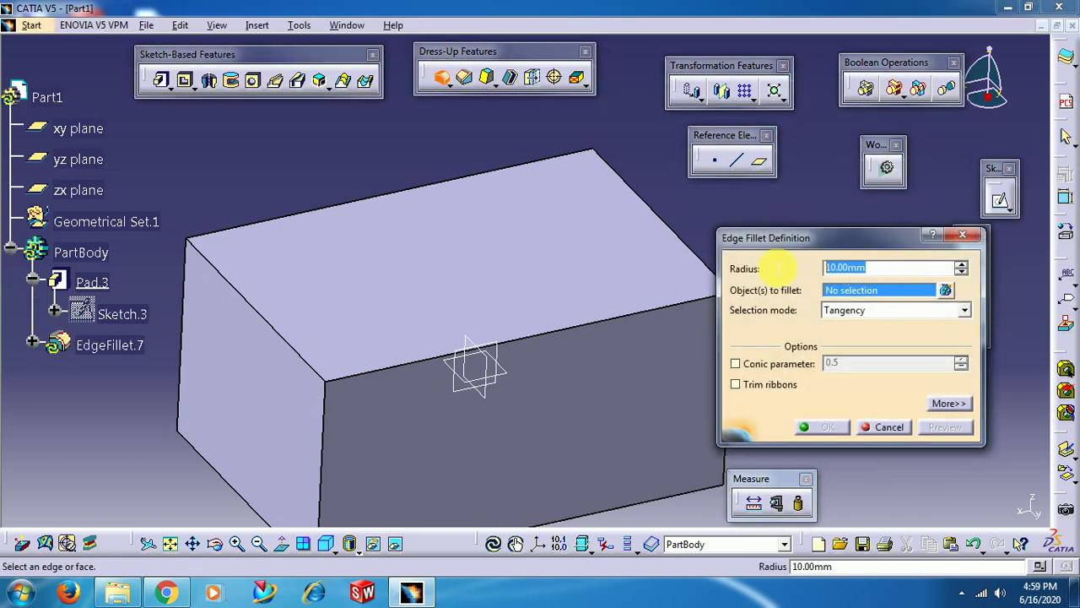
Step: Pick the top front edge and add a first limiting point at 21.43 mm along it
left_click(562, 330)
middle_click_drag(585, 411, 603, 414)
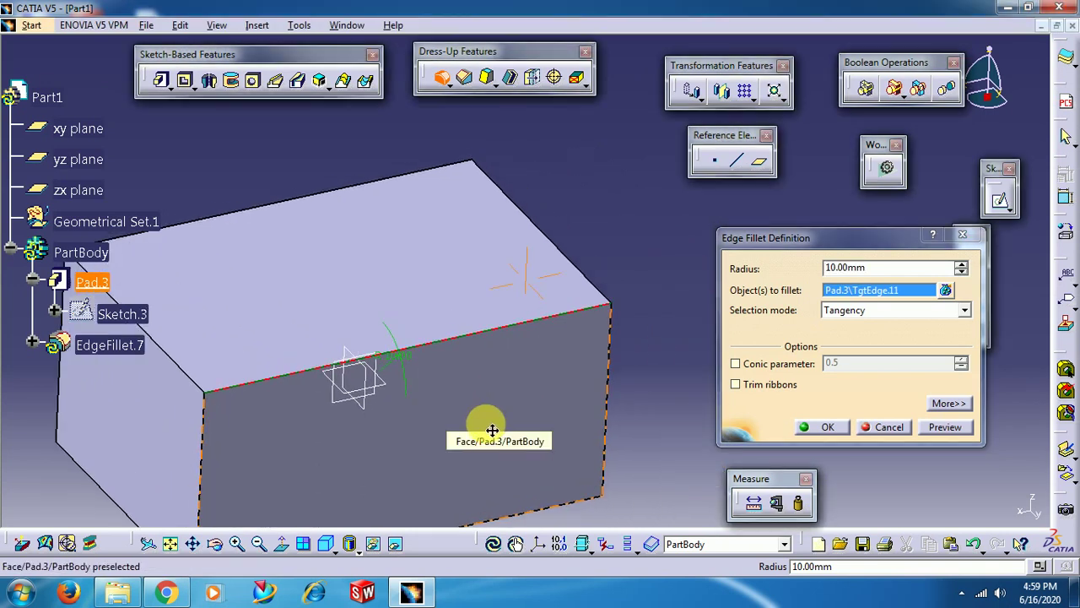
left_click(948, 404)
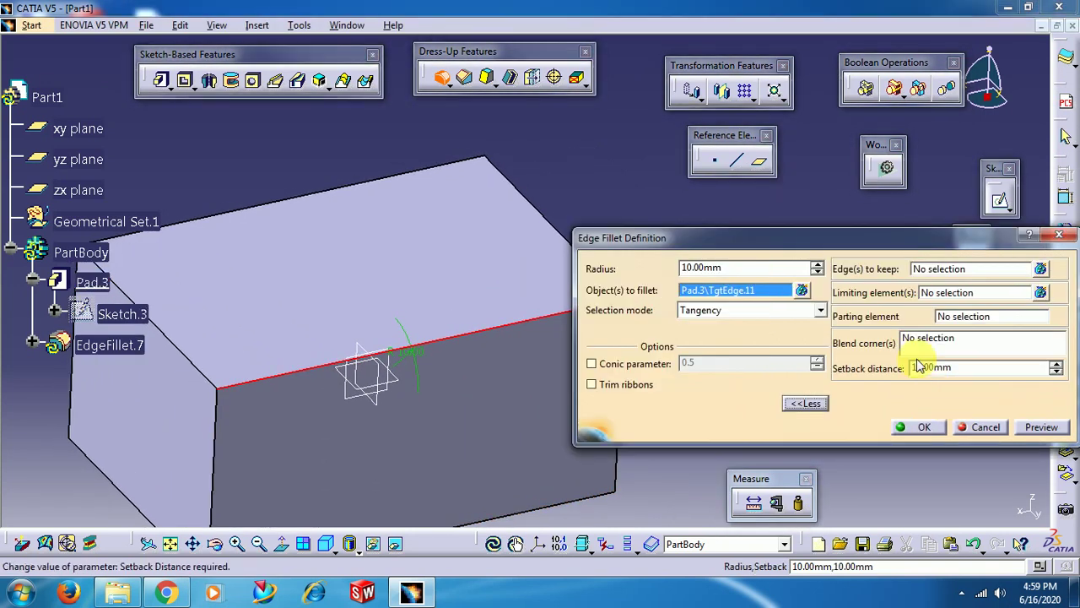
left_click(936, 293)
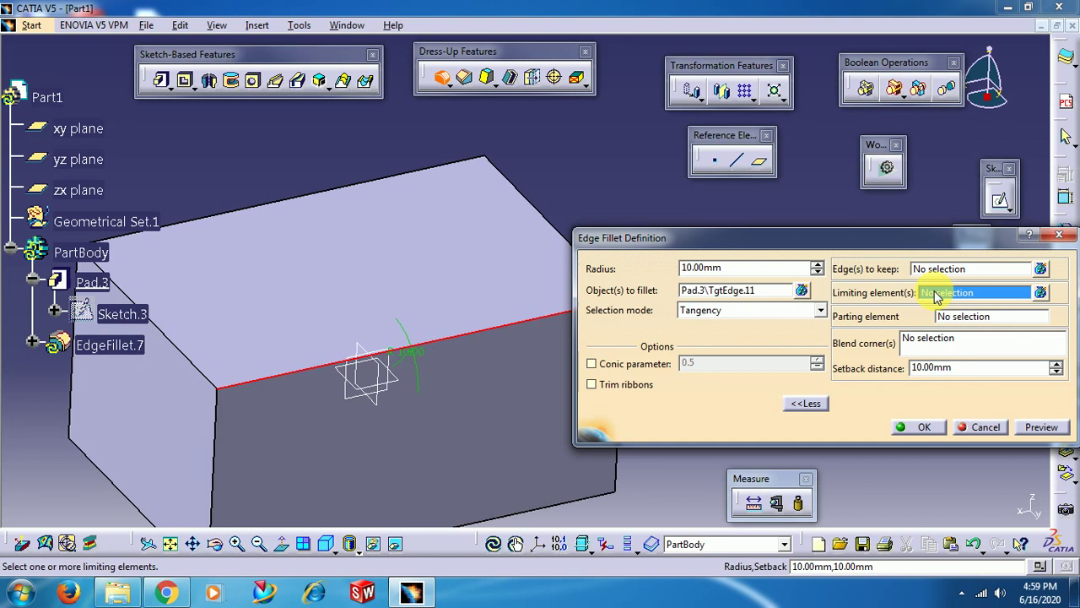
right_click(937, 292)
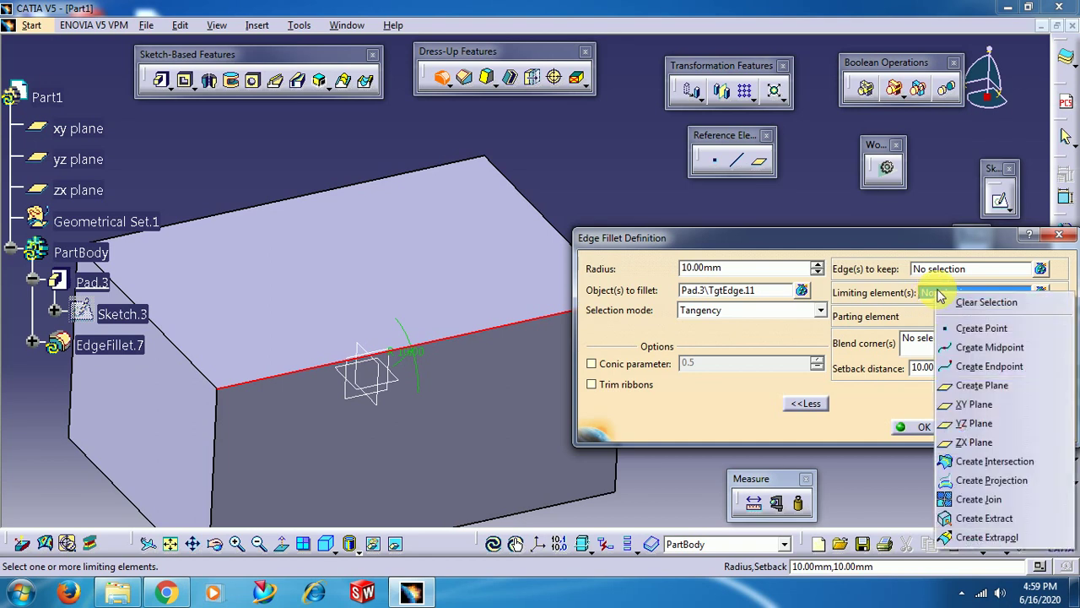
left_click(973, 332)
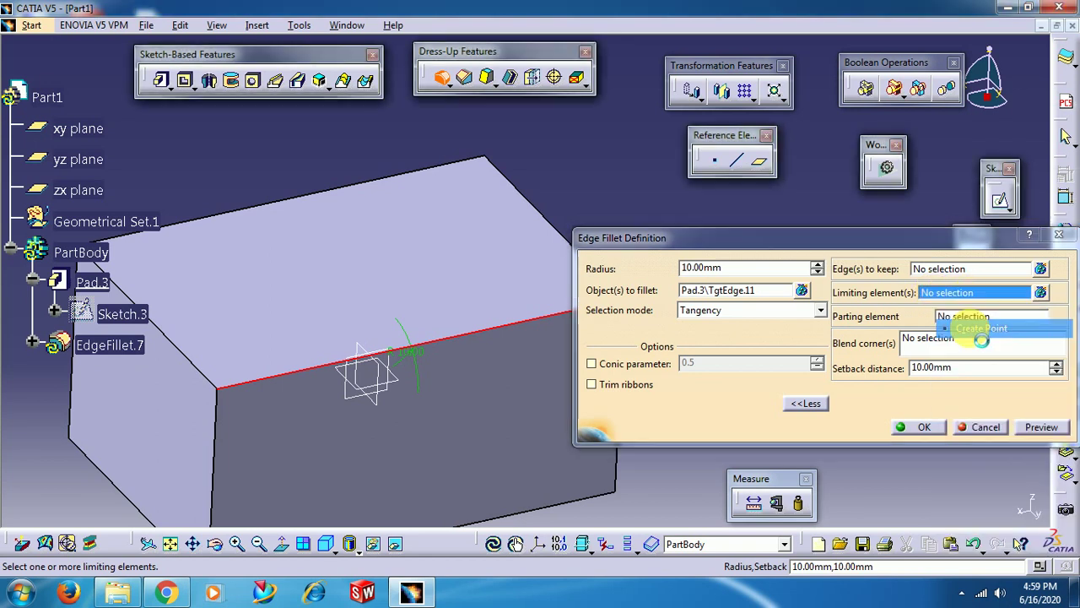
left_click(269, 385)
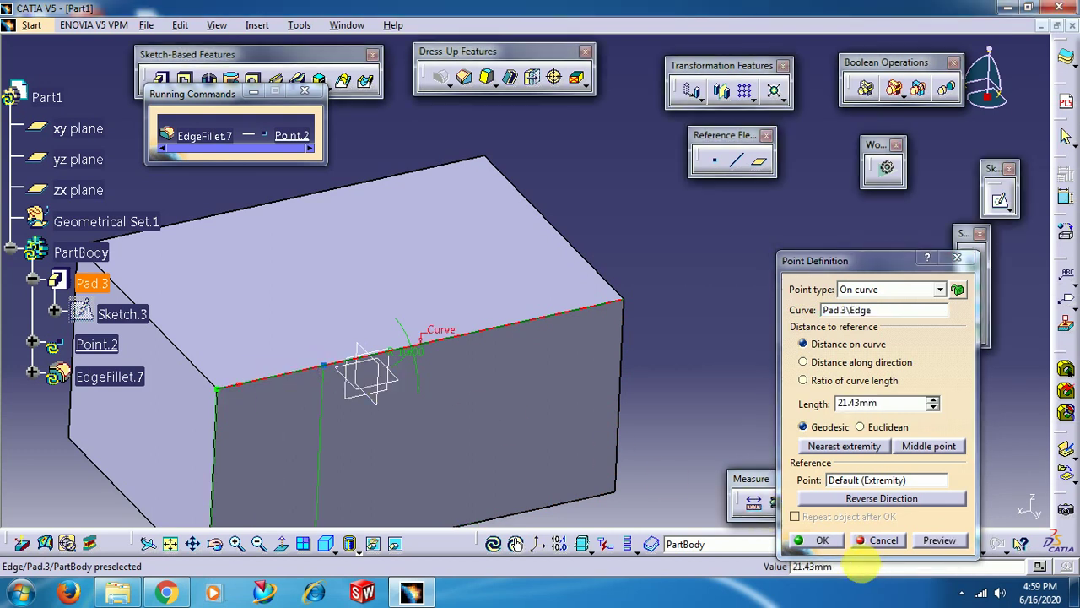
left_click(818, 540)
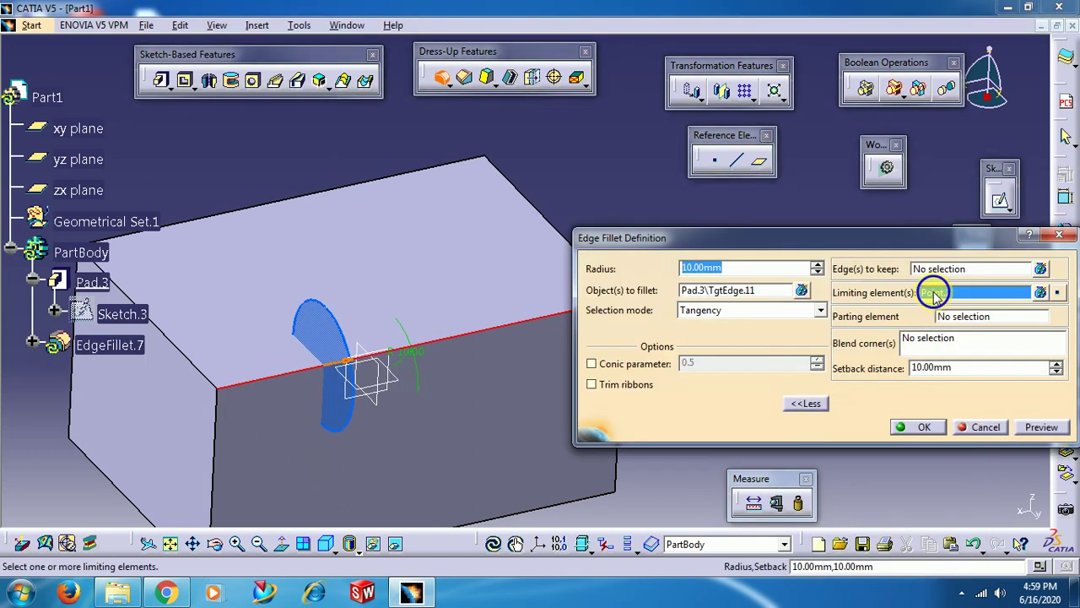
Step: Add a second limiting point at 59.48 mm along the same edge
right_click(934, 293)
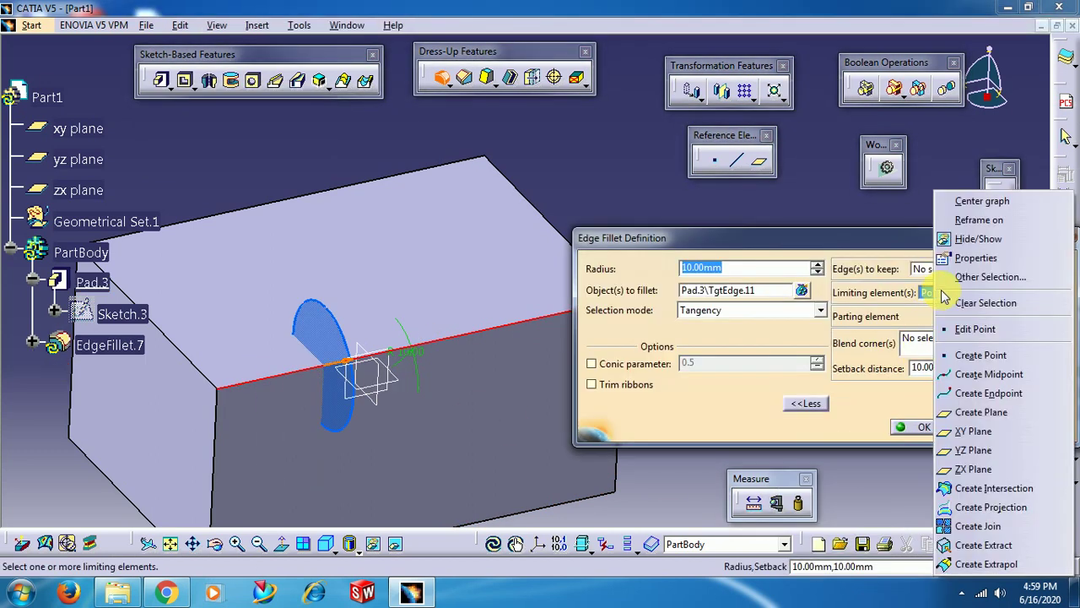
left_click(968, 356)
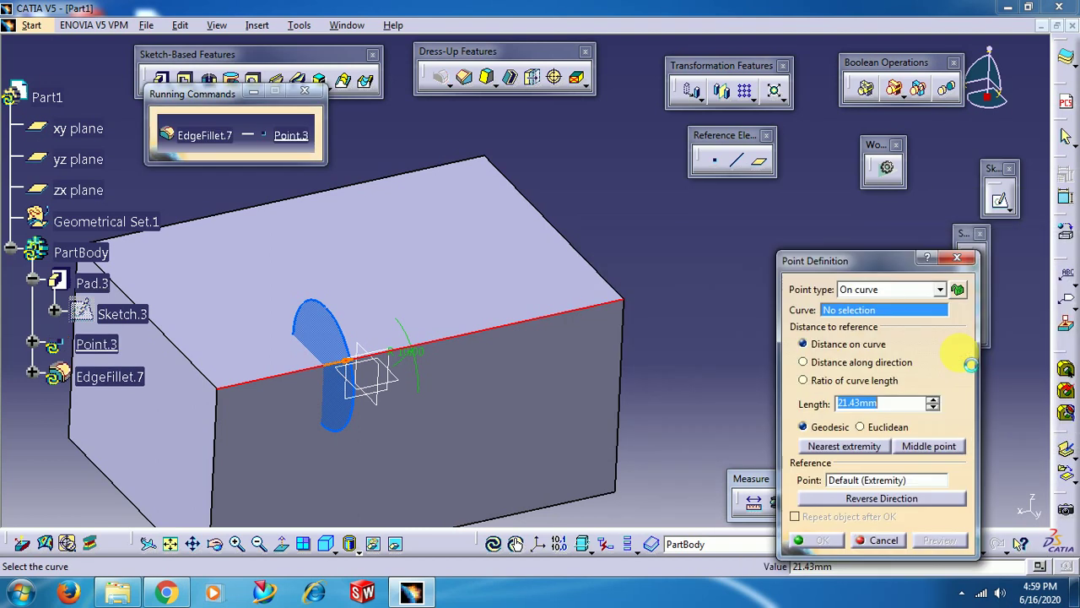
left_click(570, 310)
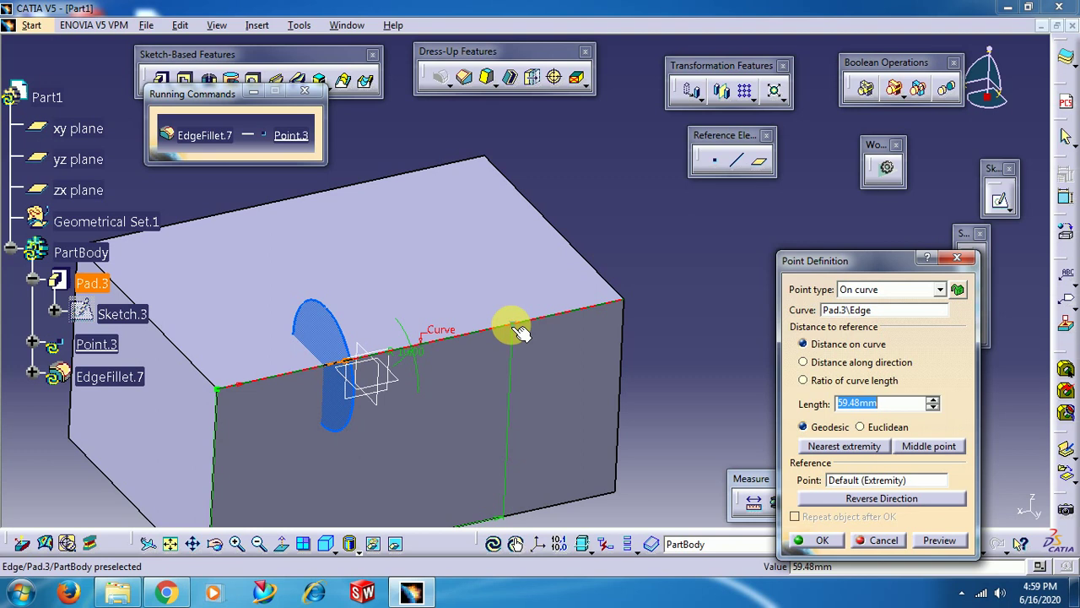
left_click(822, 539)
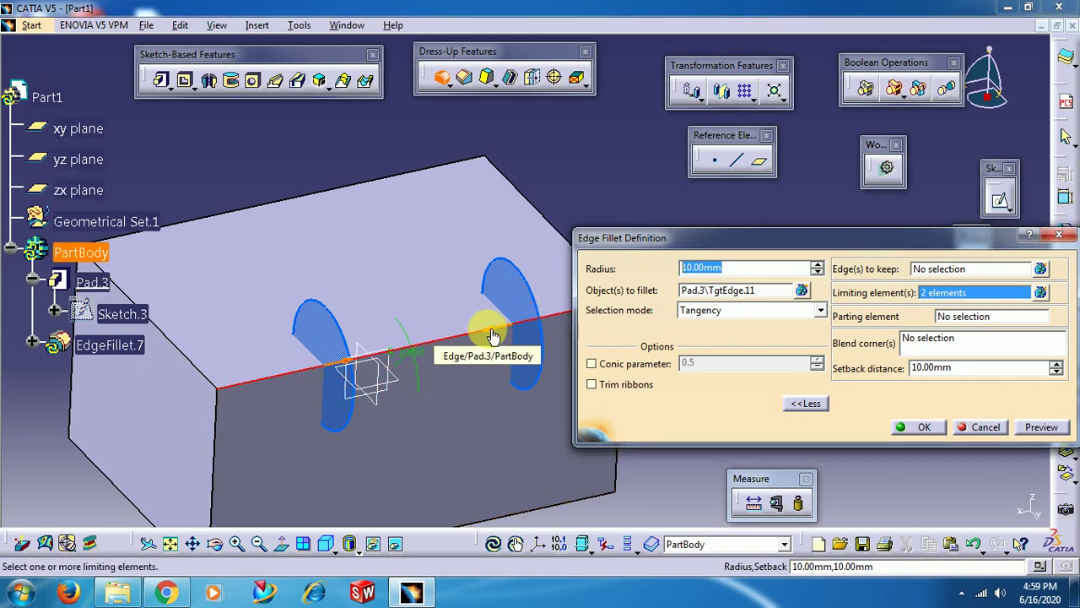
Step: Apply EdgeFillet.7, then reverse it so the edge is rounded outside both limiting points
left_click(940, 428)
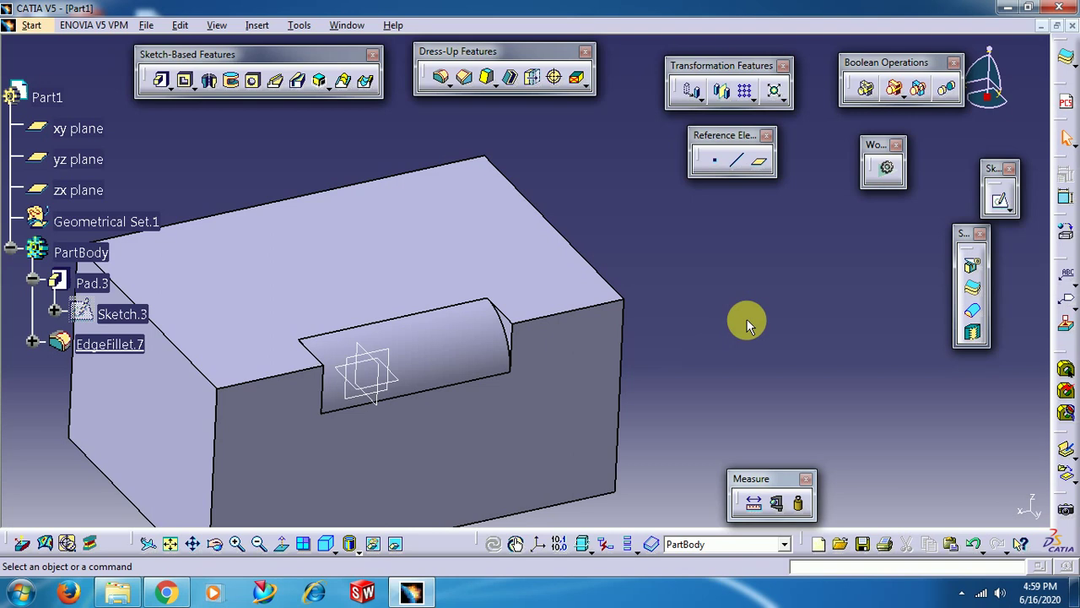
double_click(460, 353)
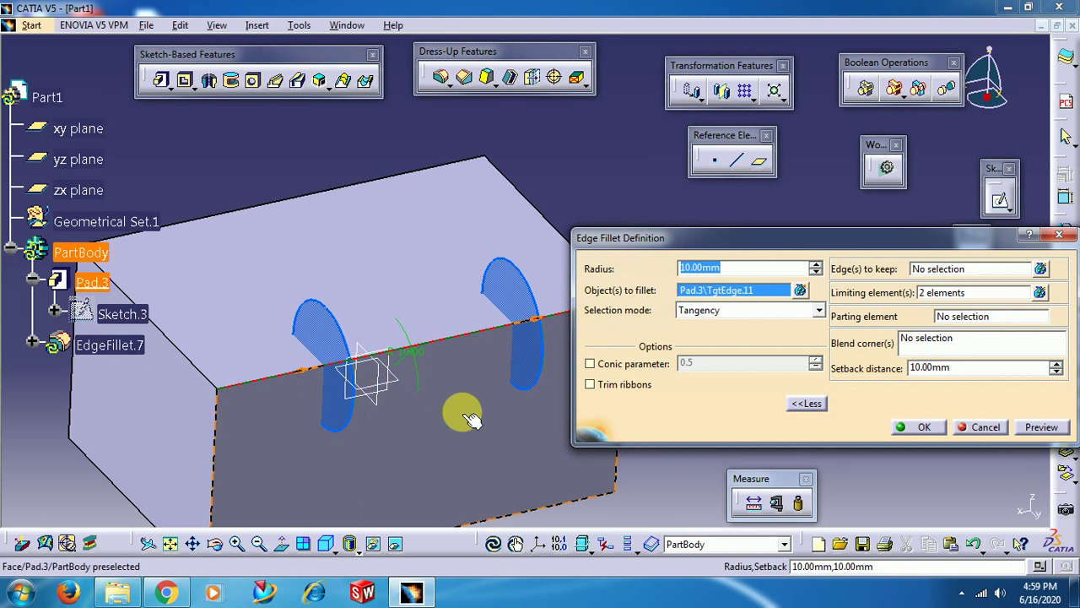
left_click(918, 428)
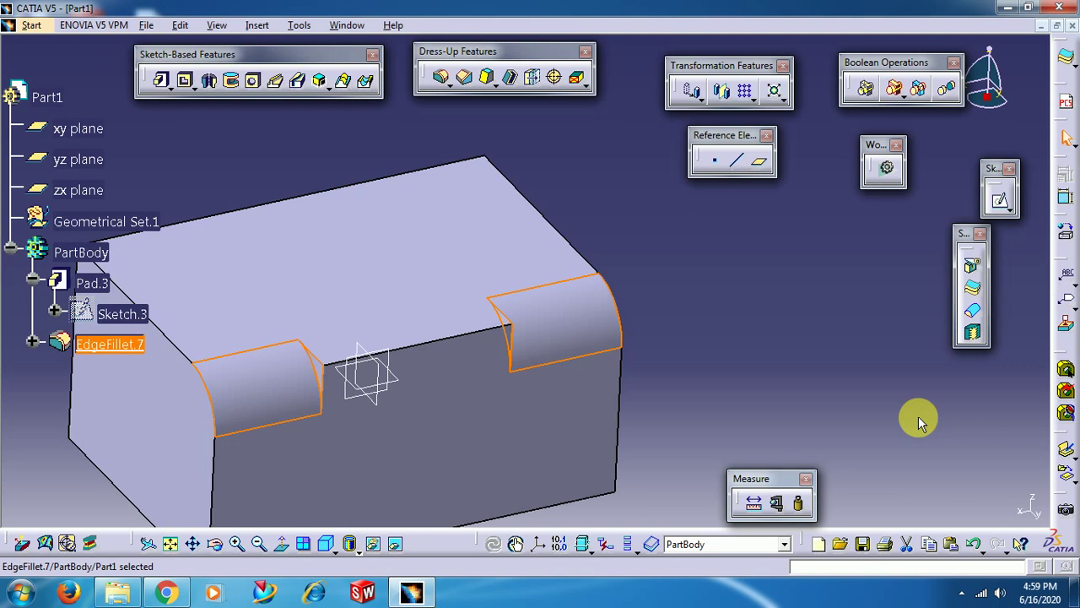
Step: Delete EdgeFillet.7 to return to the plain box
right_click(569, 309)
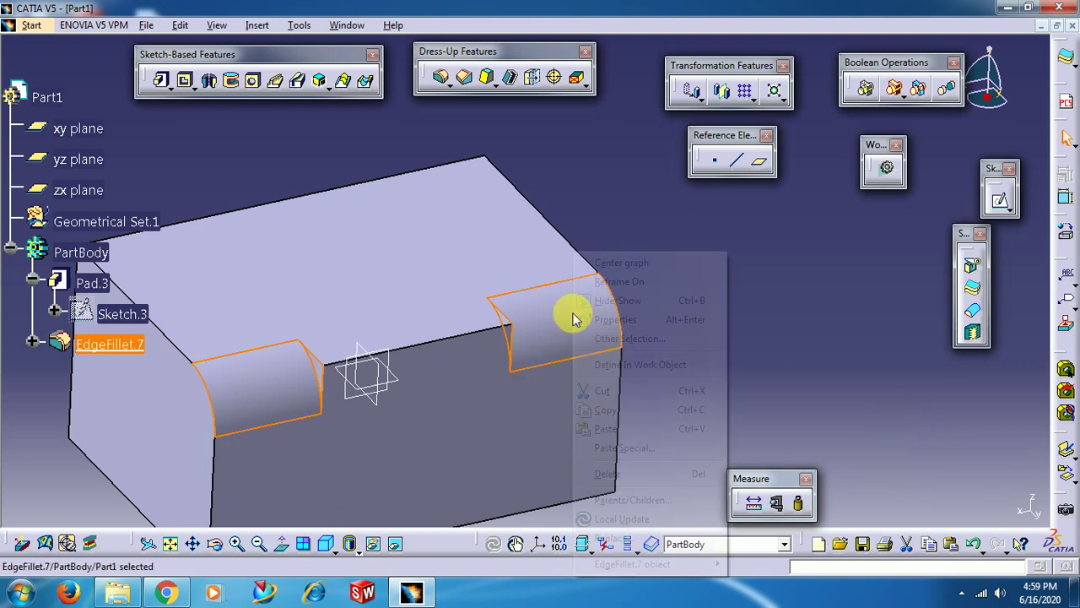
left_click(682, 477)
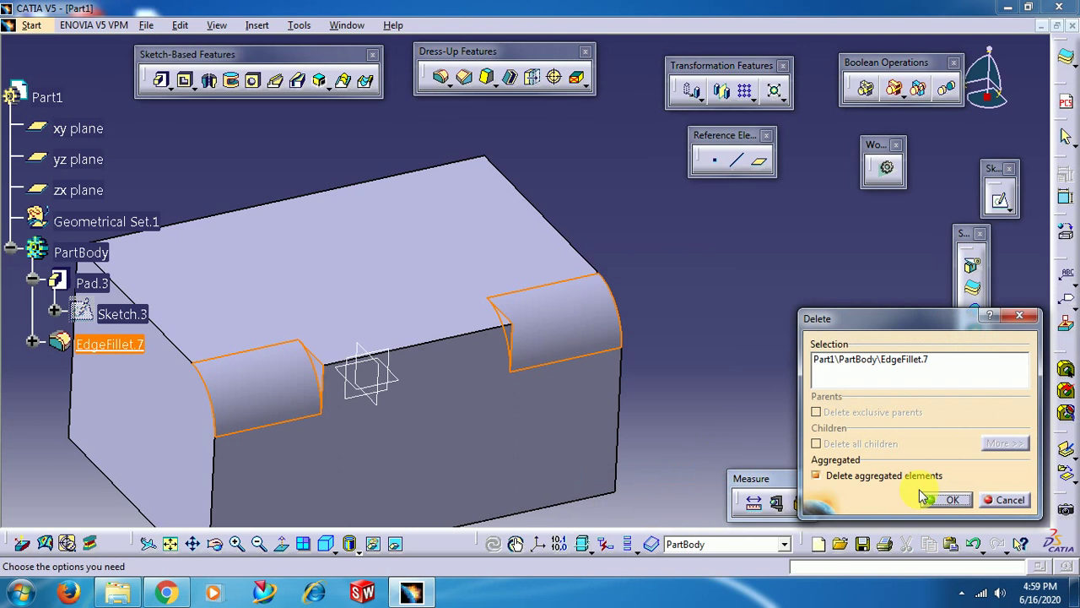
left_click(938, 498)
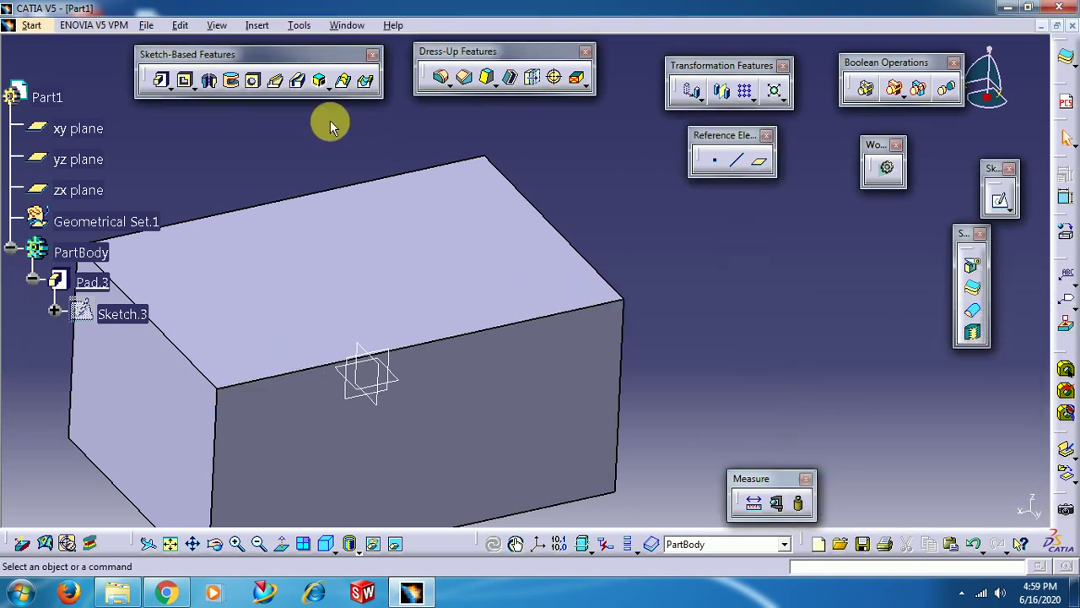
Step: Start EdgeFillet.8 at 10 mm and expand More options, checking the keep, limiting and parting fields
left_click(439, 76)
left_click(947, 403)
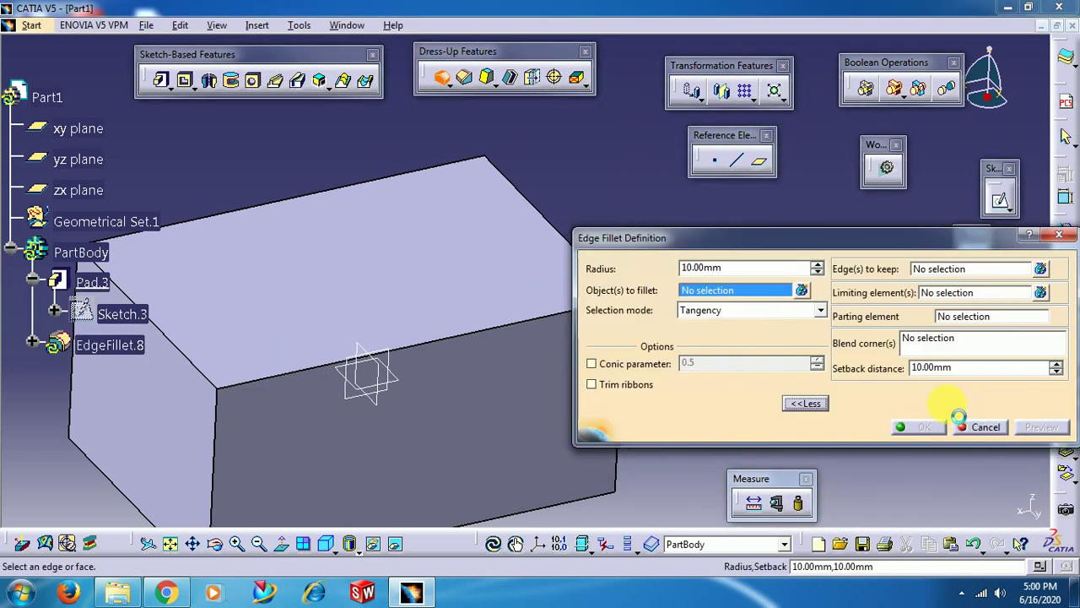
left_click(923, 268)
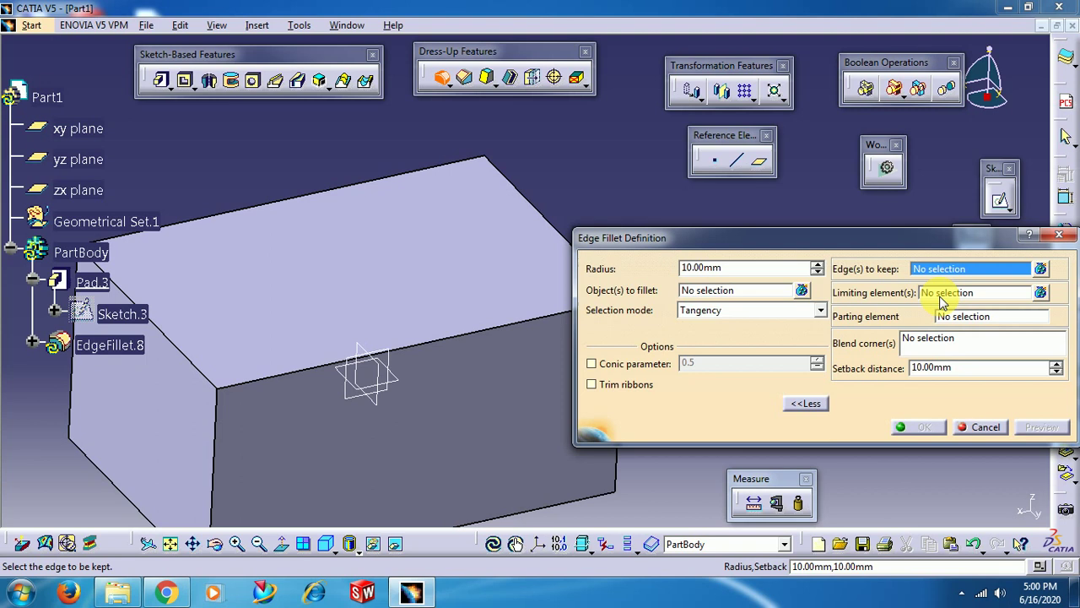
left_click(942, 293)
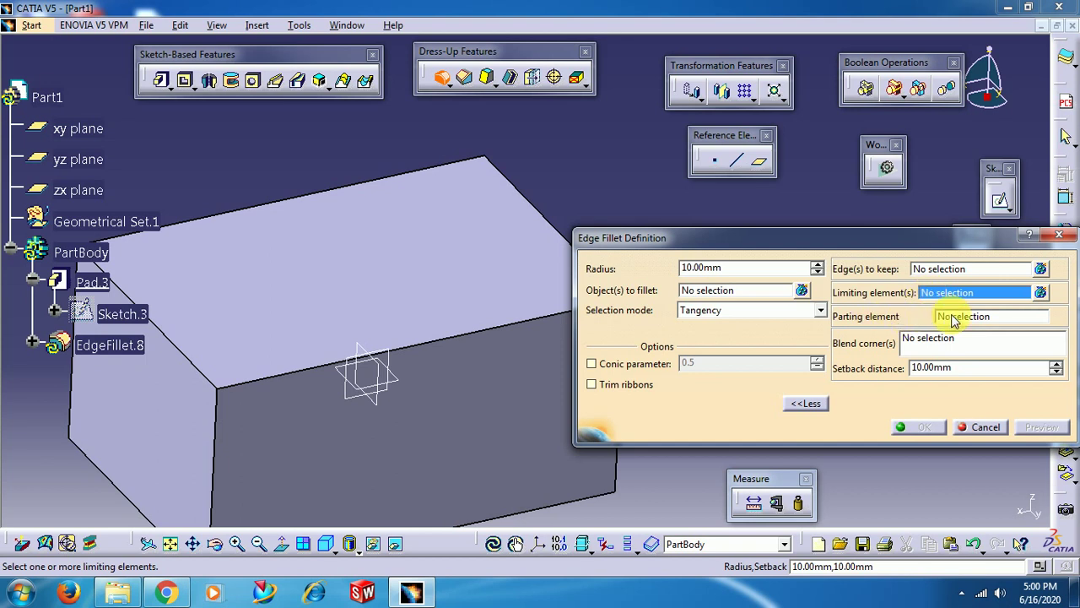
left_click(956, 318)
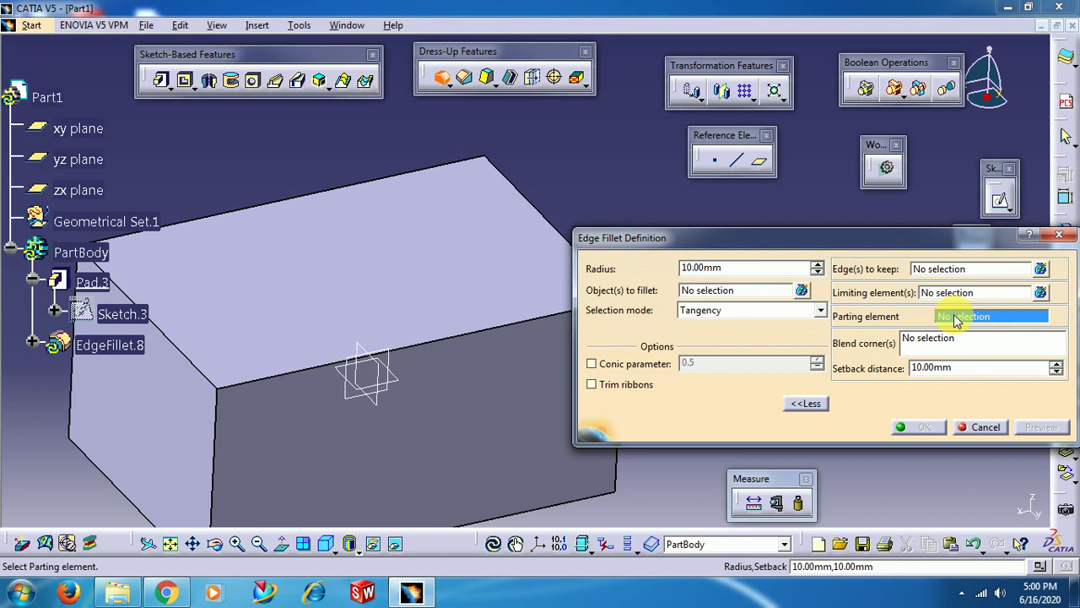
left_click(694, 291)
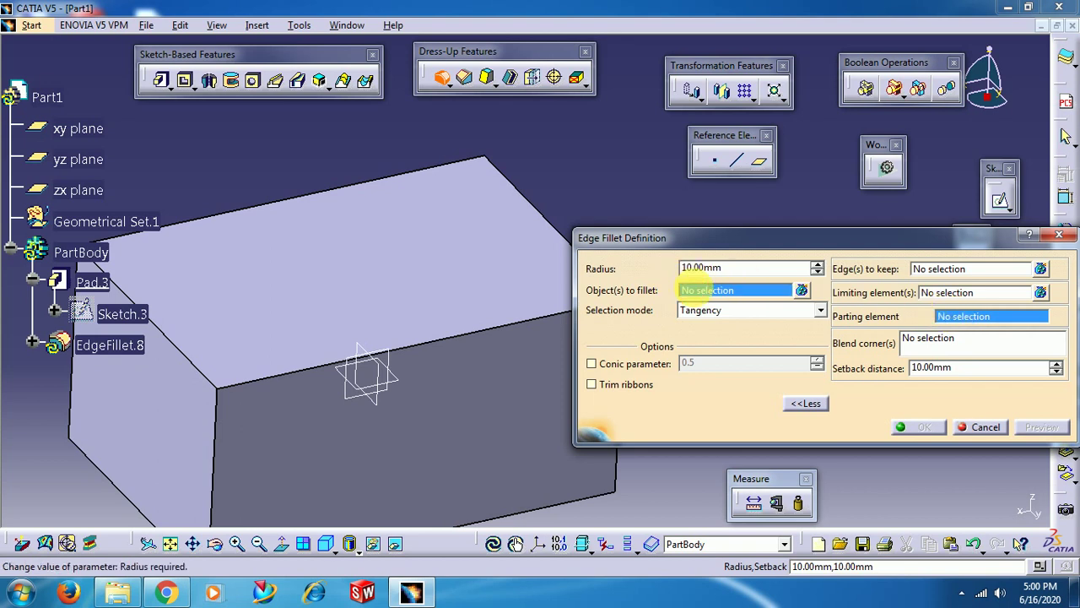
Step: Fillet the top front edge at 10 mm using the yz plane as parting element
left_click(465, 333)
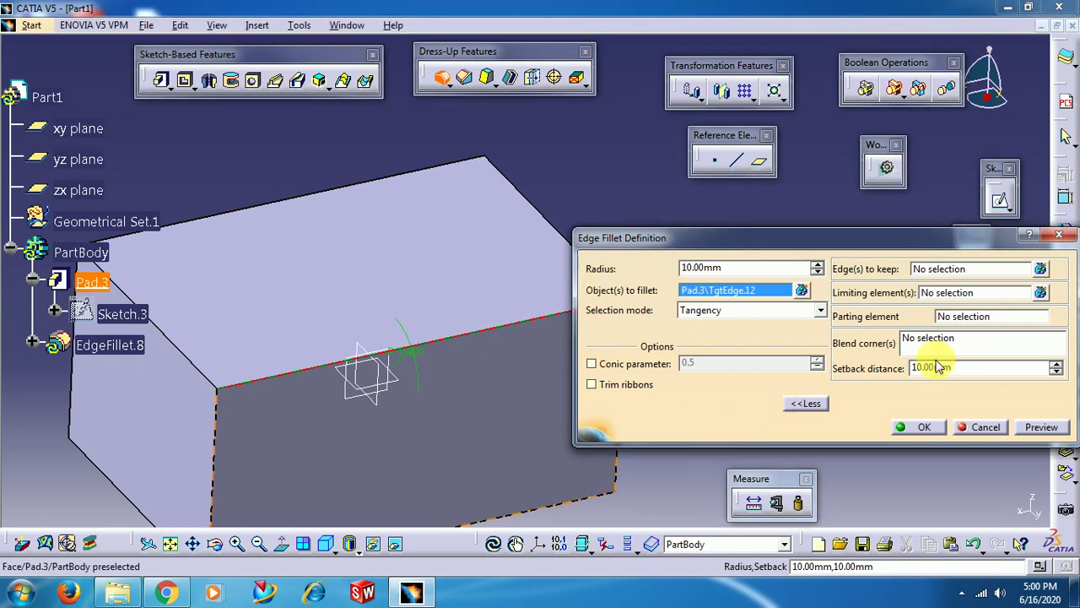
left_click(981, 325)
right_click(982, 325)
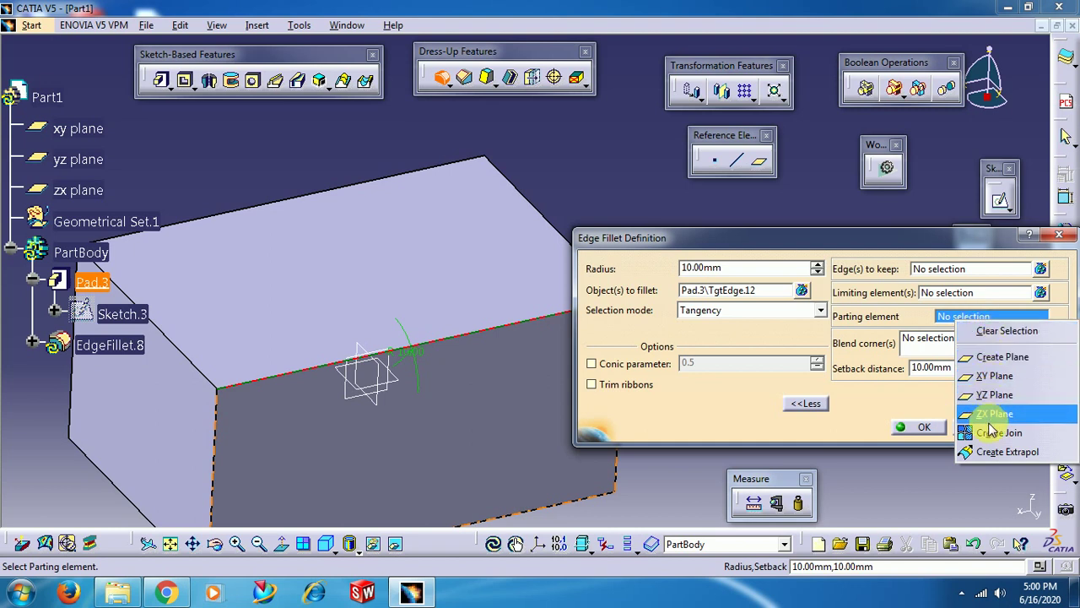
left_click(944, 316)
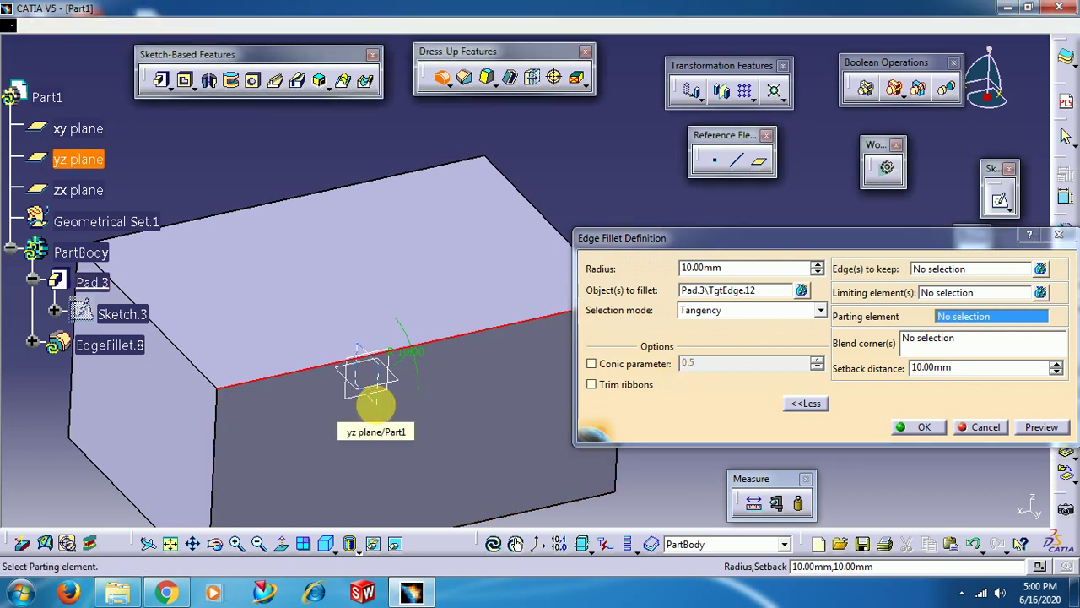
left_click(384, 411)
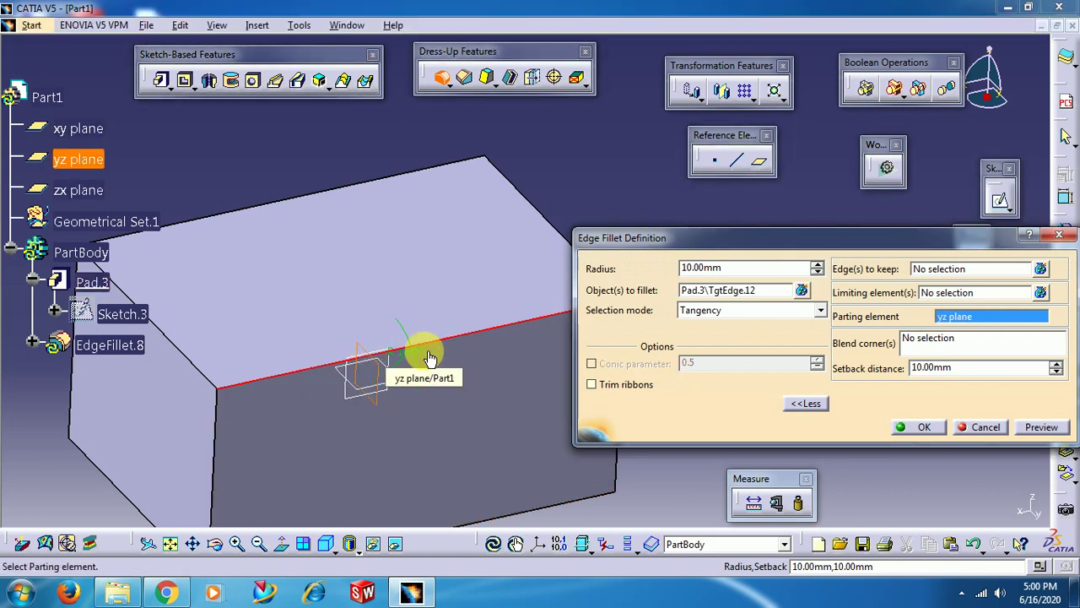
left_click(928, 427)
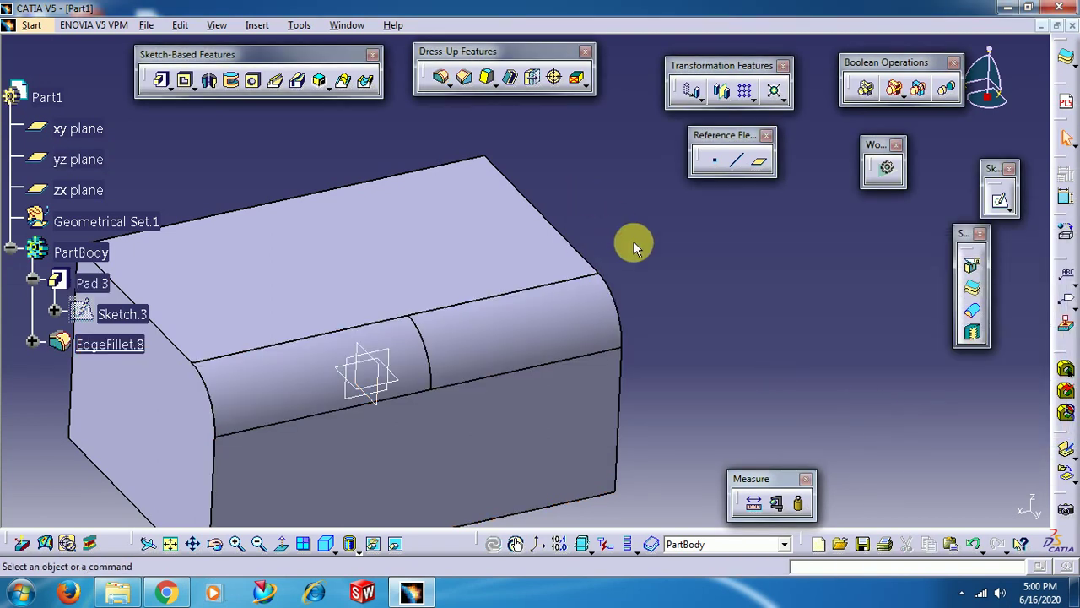
middle_click_drag(723, 294, 860, 292)
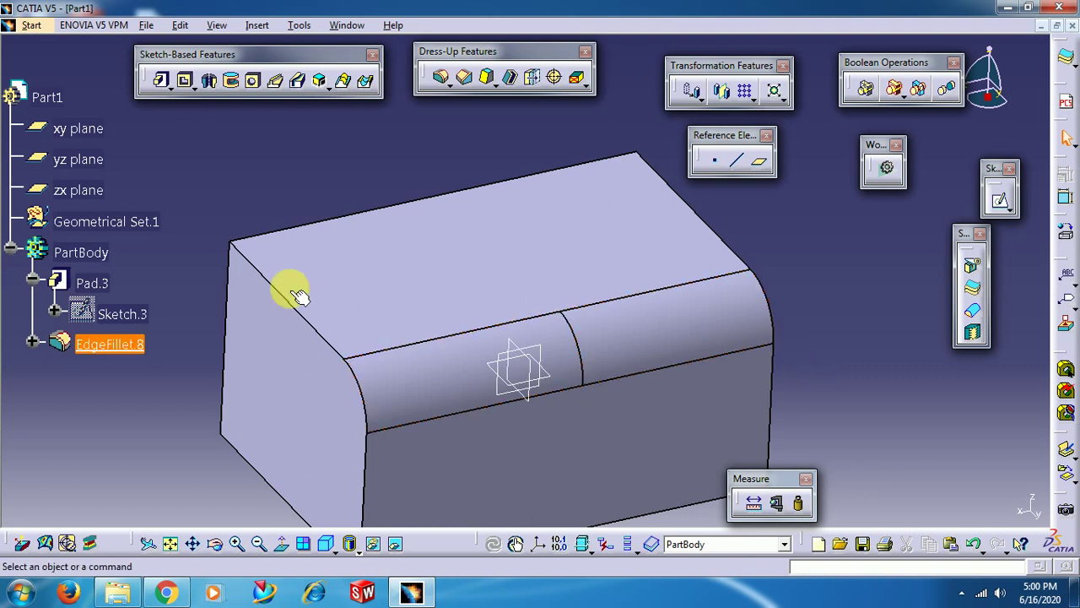
Step: Delete EdgeFillet.8 from the box
right_click(127, 345)
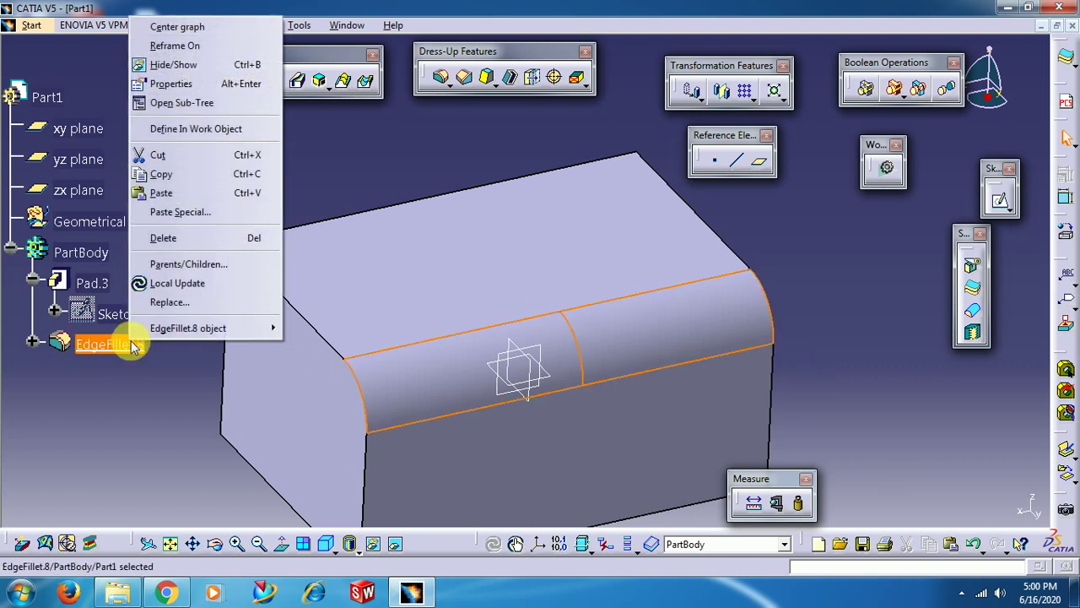
left_click(200, 238)
left_click(948, 498)
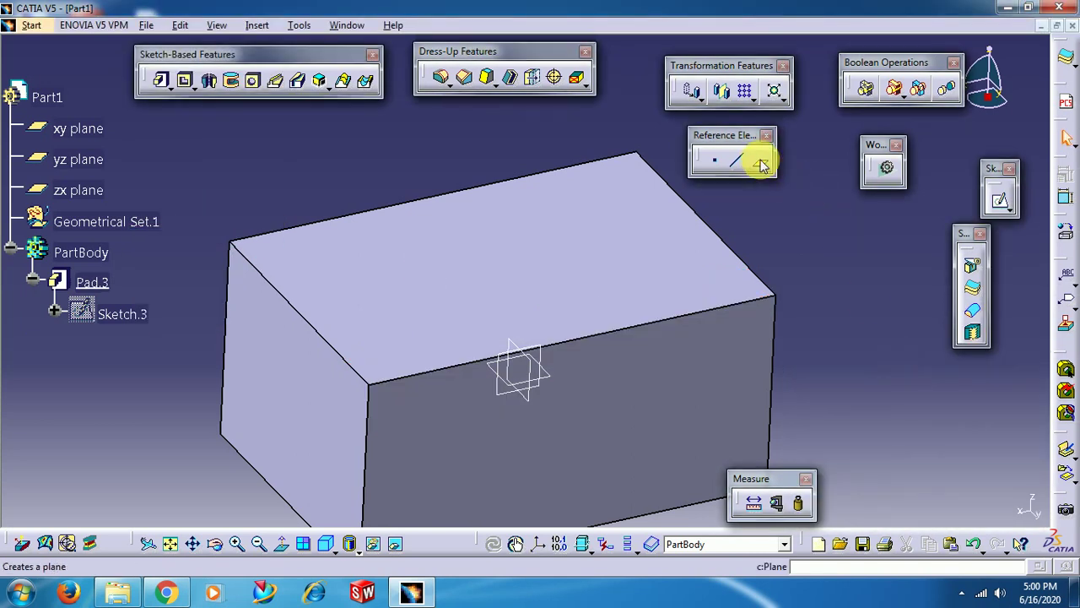
Step: Create Plane.2 offset 20 mm from the block's left face, reversed into the block
left_click_drag(747, 137, 1013, 100)
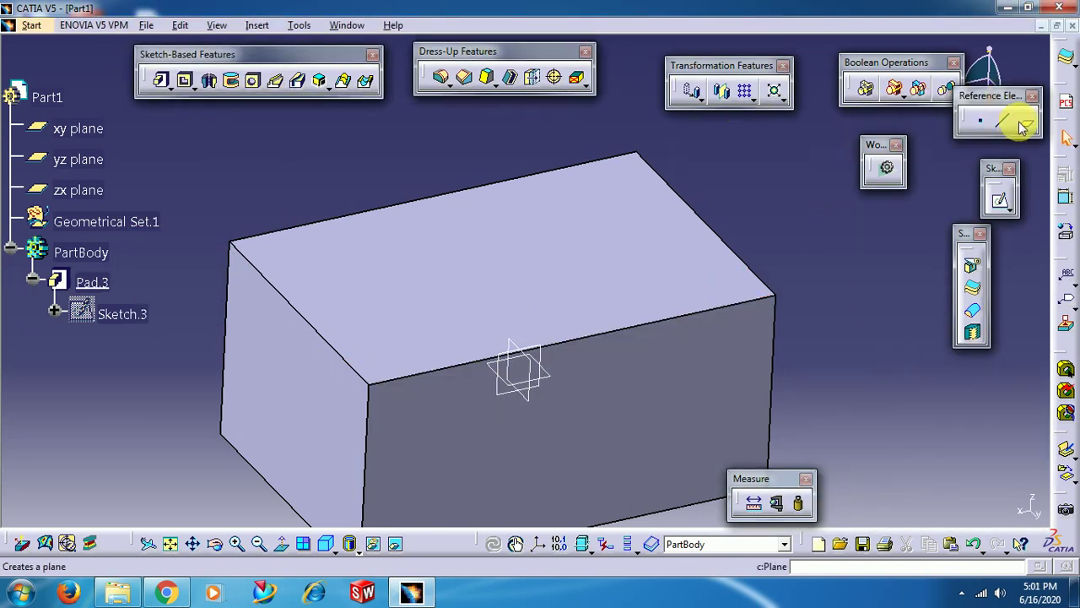
left_click(1028, 123)
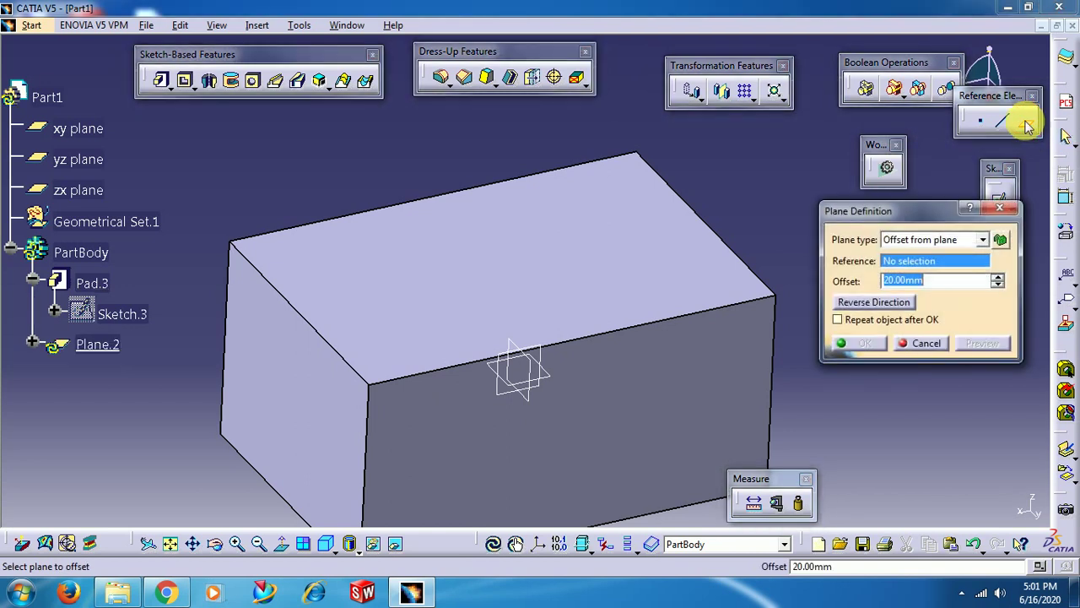
left_click(330, 417)
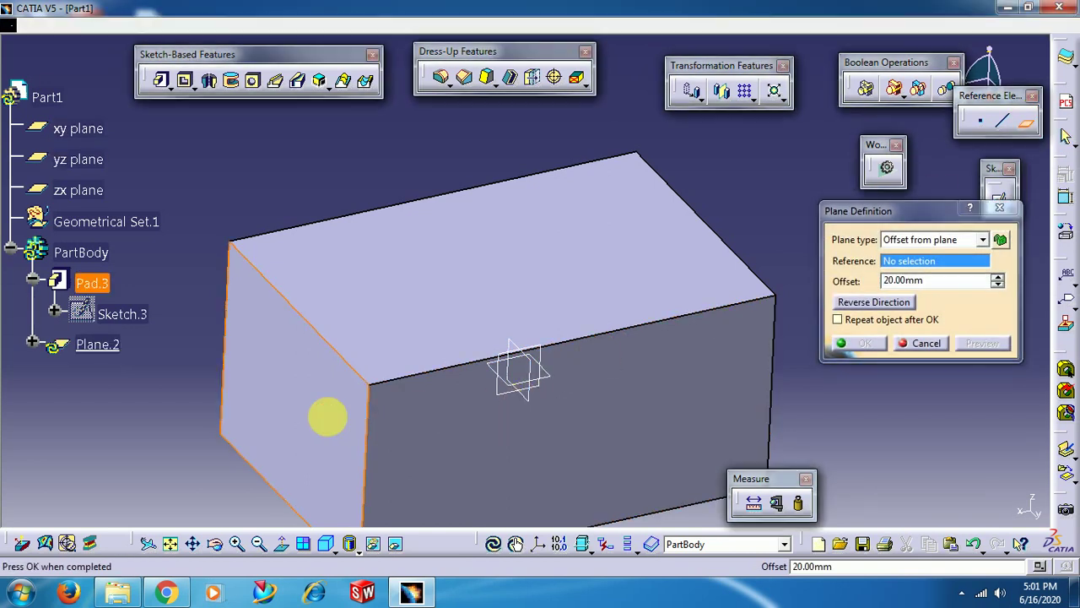
left_click(877, 302)
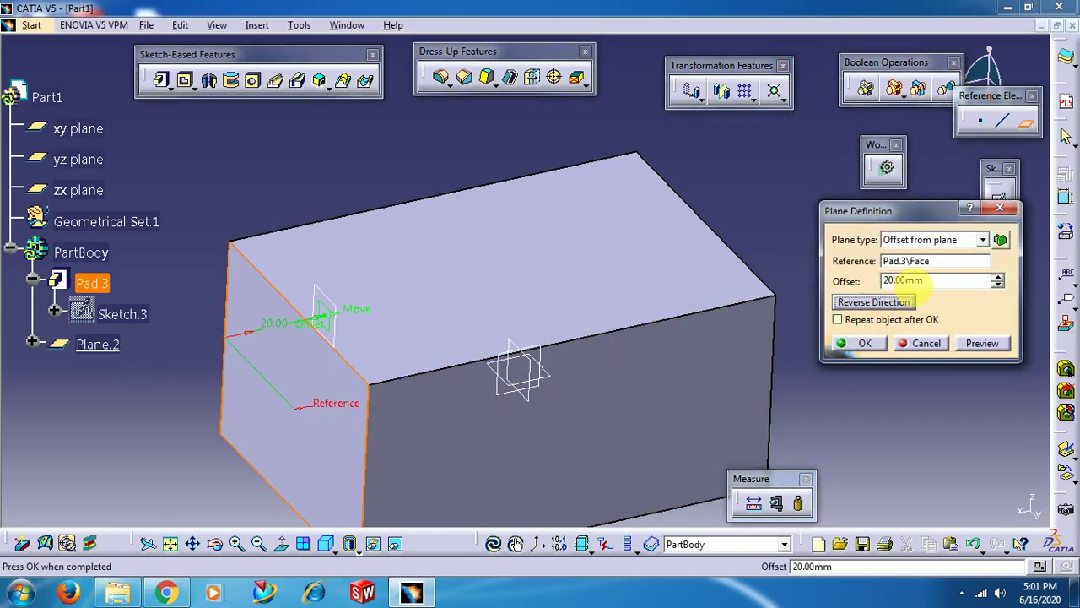
left_click(869, 343)
left_click(822, 231)
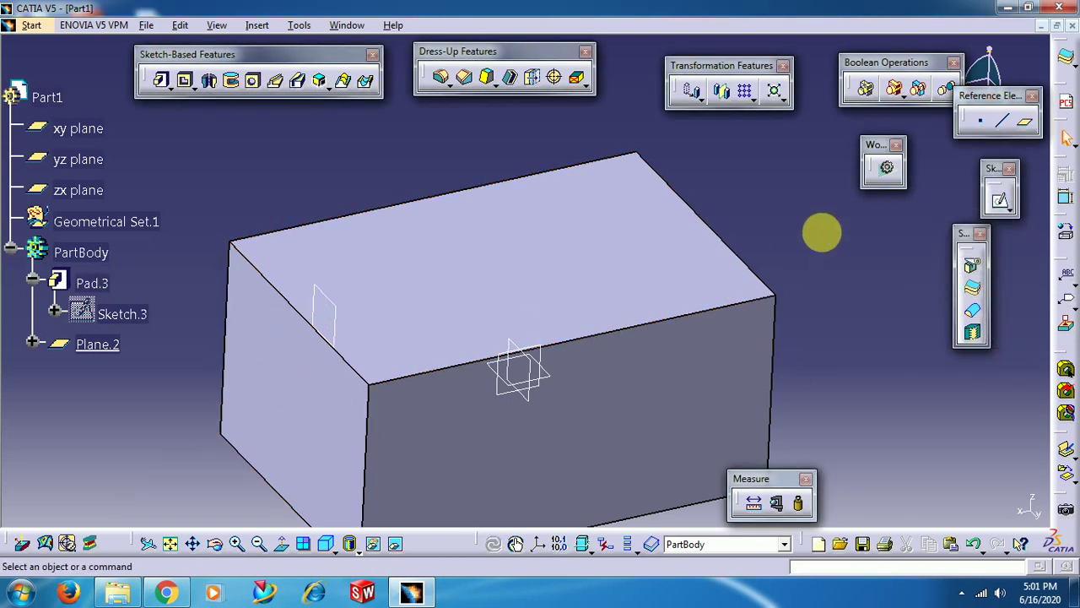
middle_click_drag(822, 231, 728, 219)
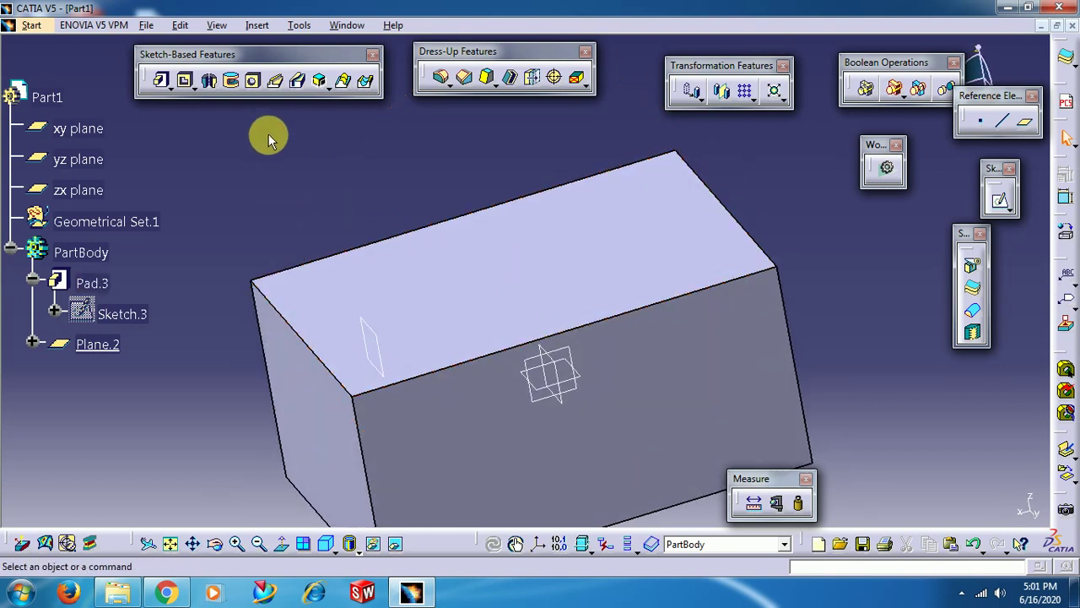
left_click(442, 79)
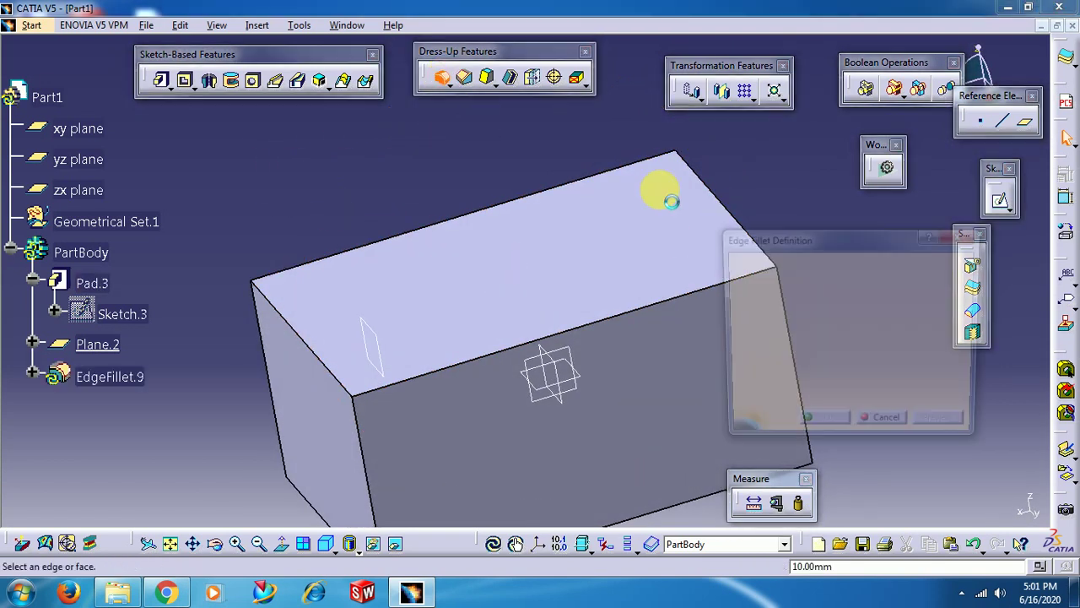
left_click(629, 319)
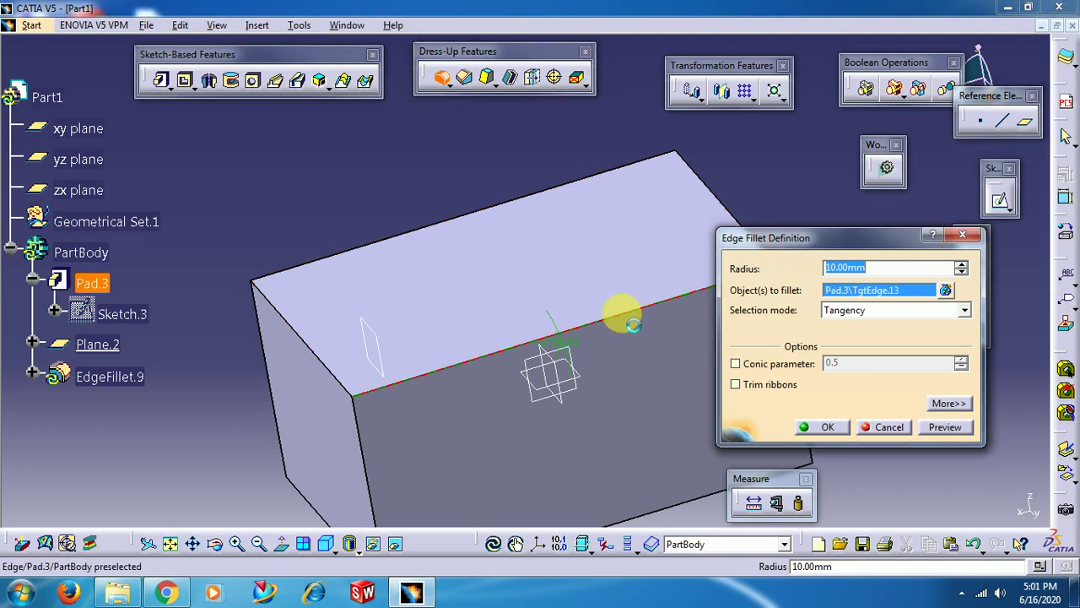
left_click(948, 403)
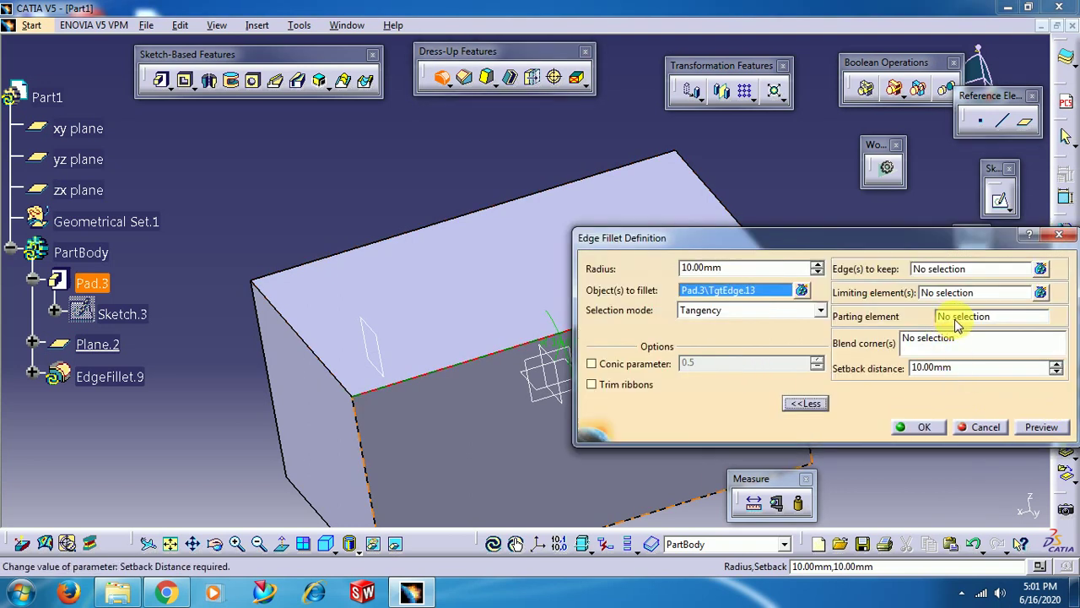
left_click(960, 317)
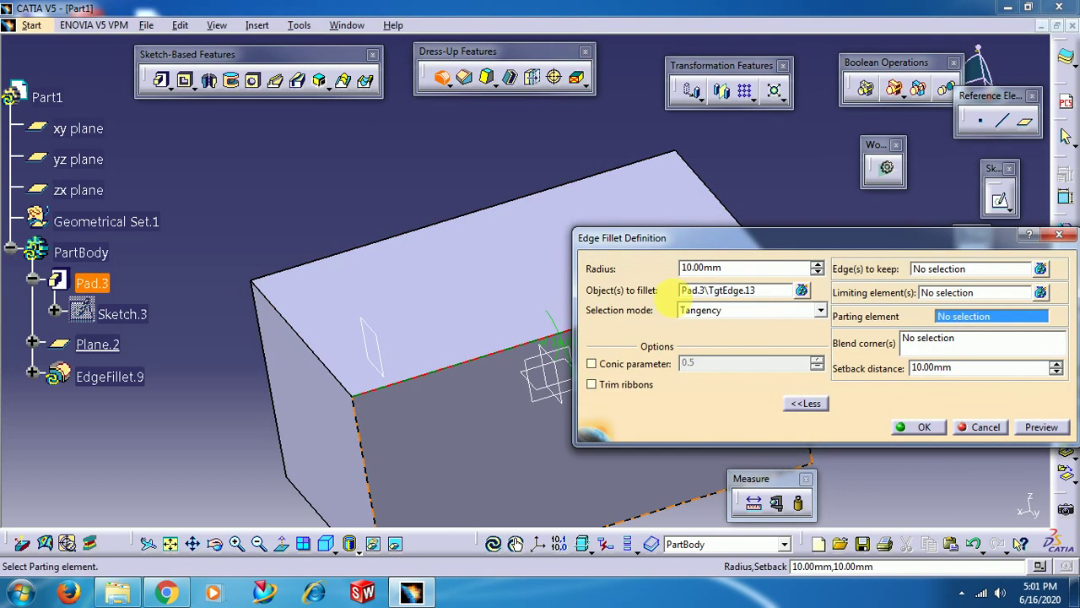
left_click(371, 338)
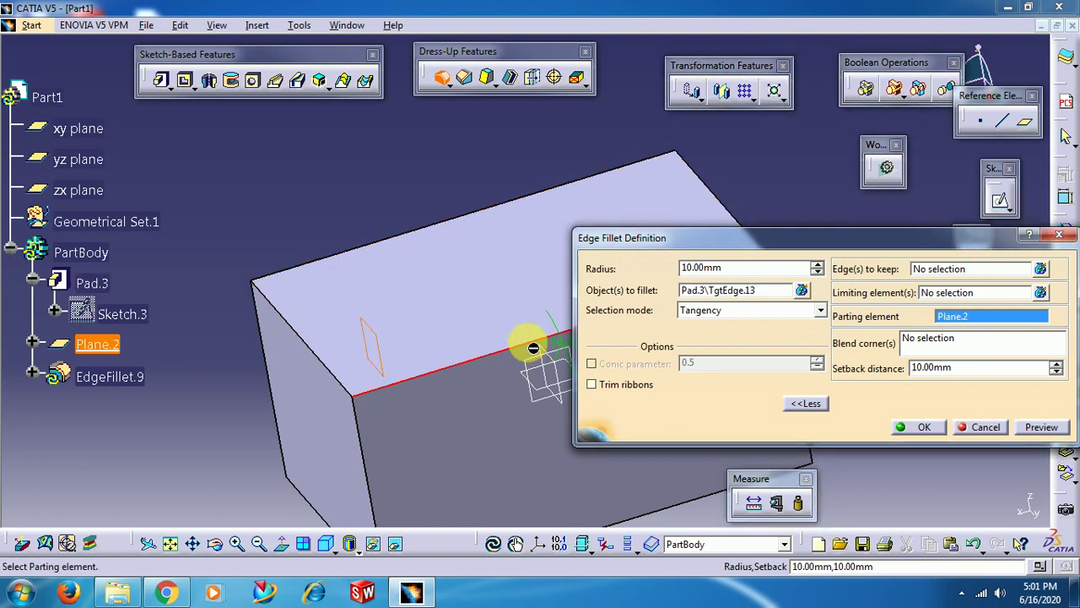
left_click(905, 427)
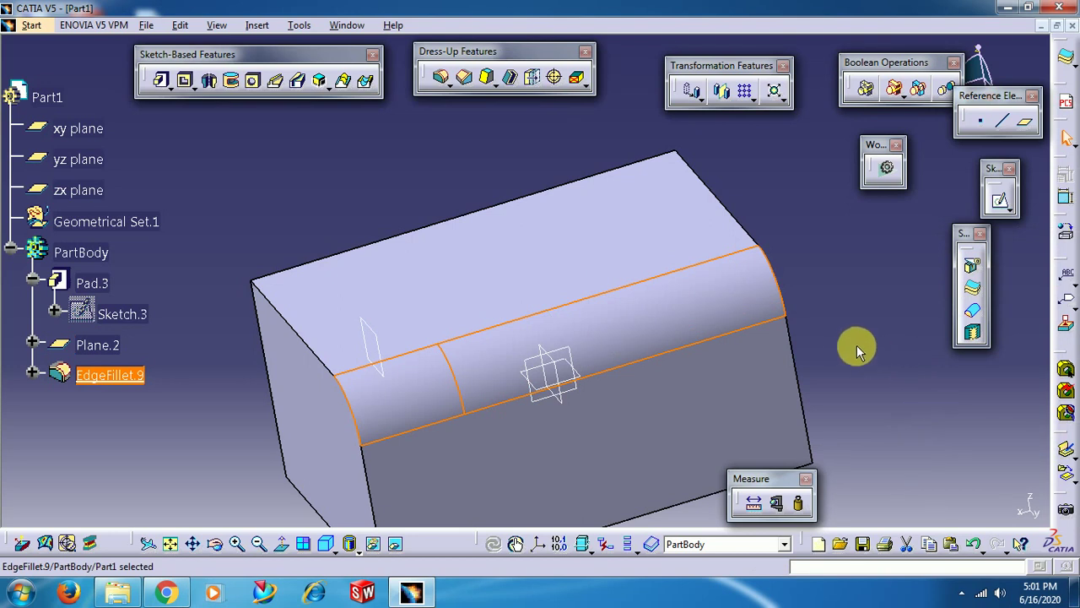
left_click(856, 345)
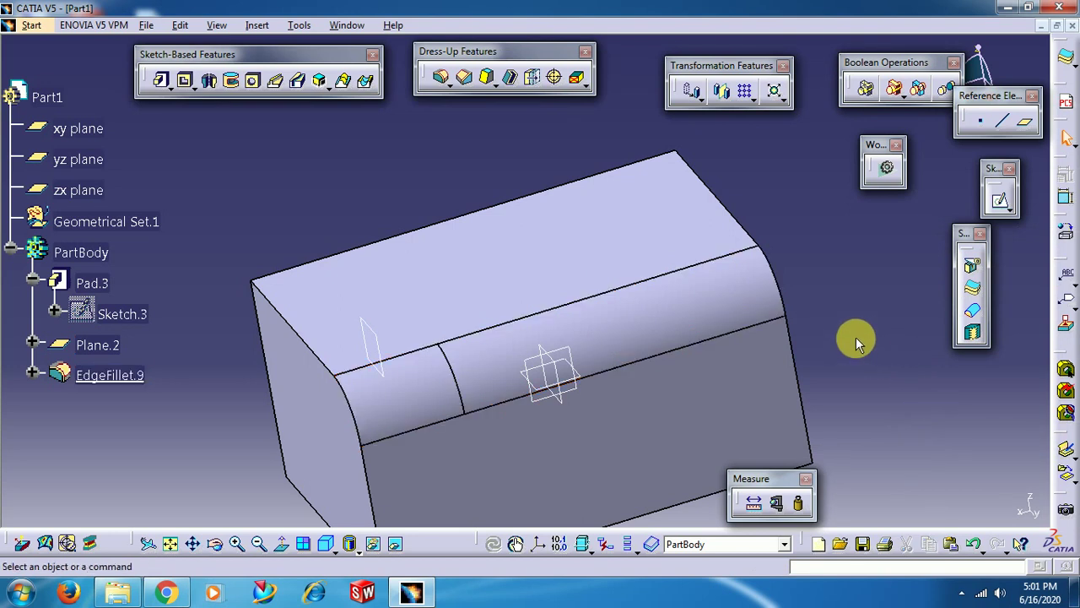
right_click(145, 382)
left_click(256, 273)
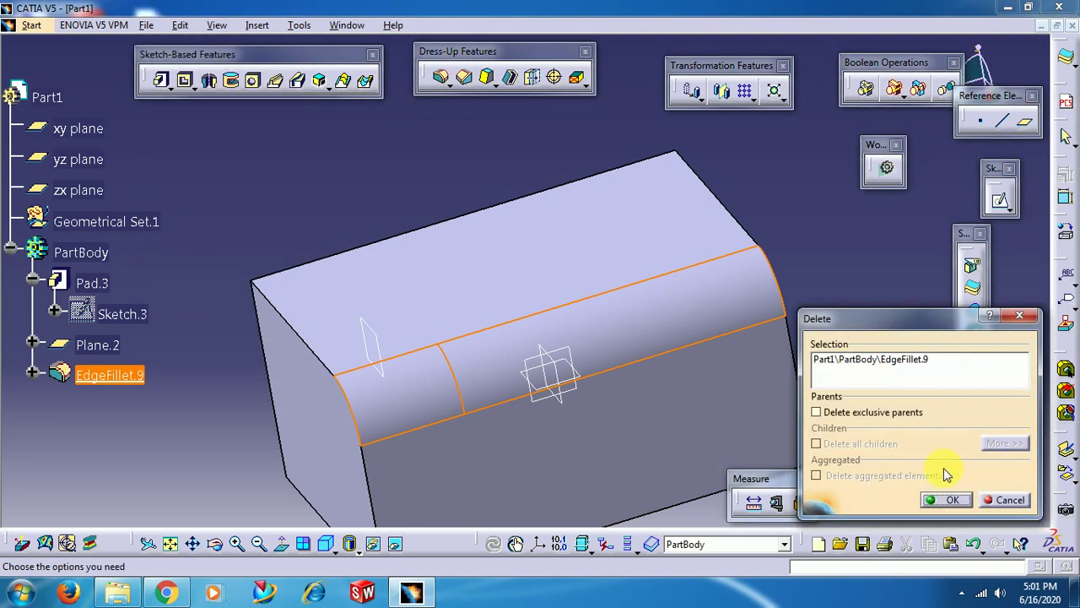
left_click(952, 500)
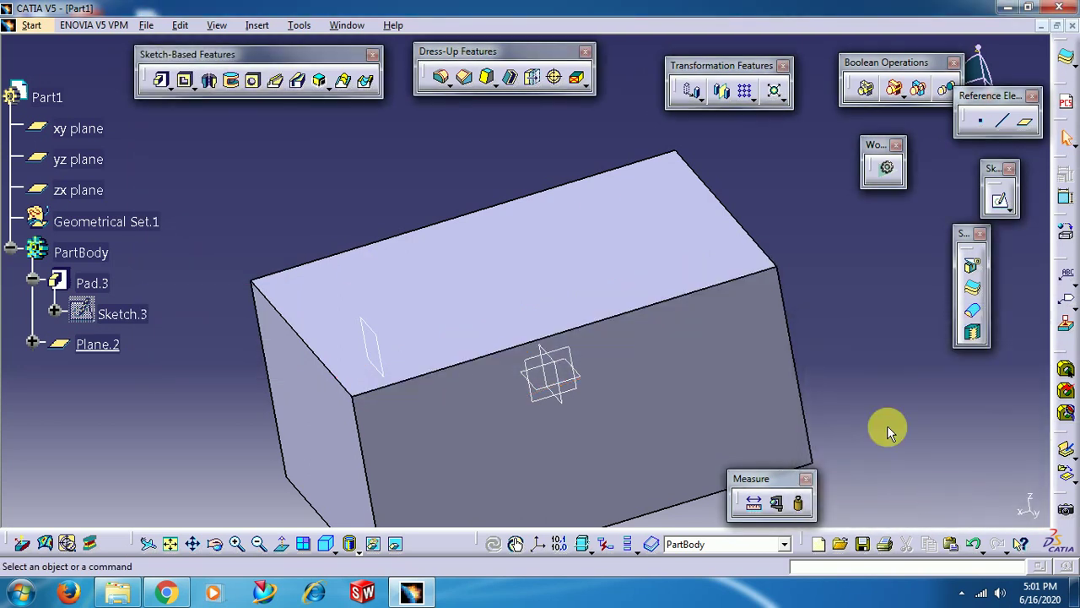
Step: Fillet the vertical, upper-left and third edge at the near top corner with a 10 mm radius (EdgeFillet.10)
left_click(441, 78)
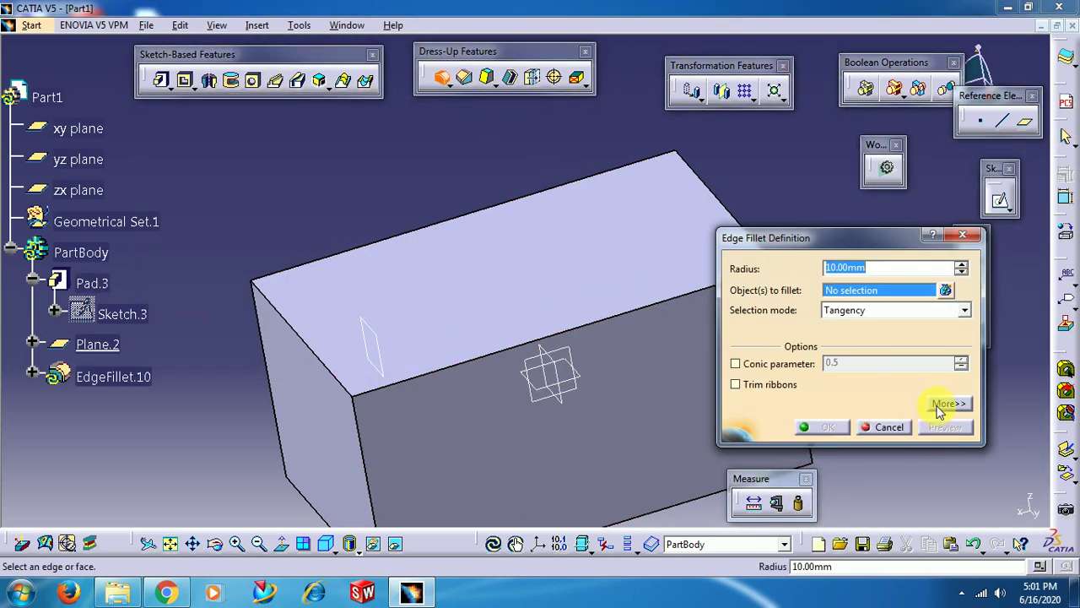
left_click(945, 404)
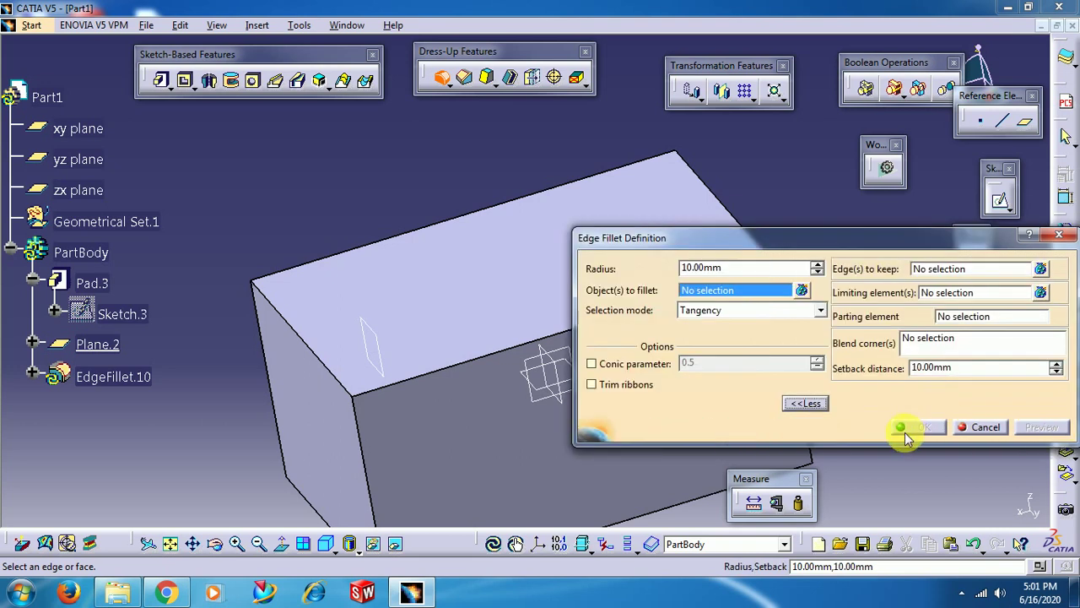
left_click(928, 340)
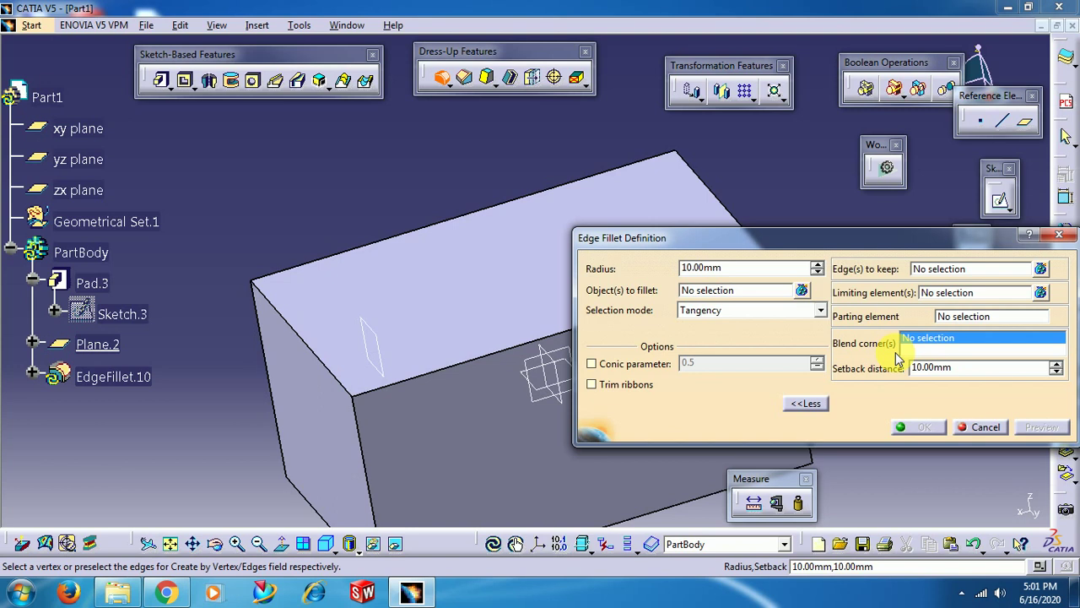
left_click(687, 290)
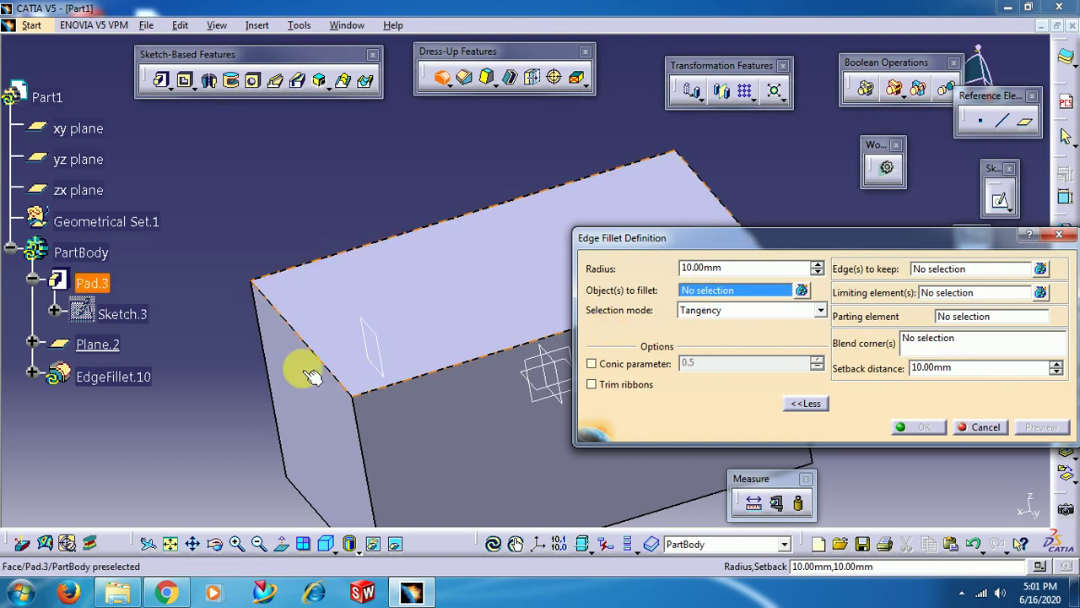
middle_click_drag(277, 212, 386, 322)
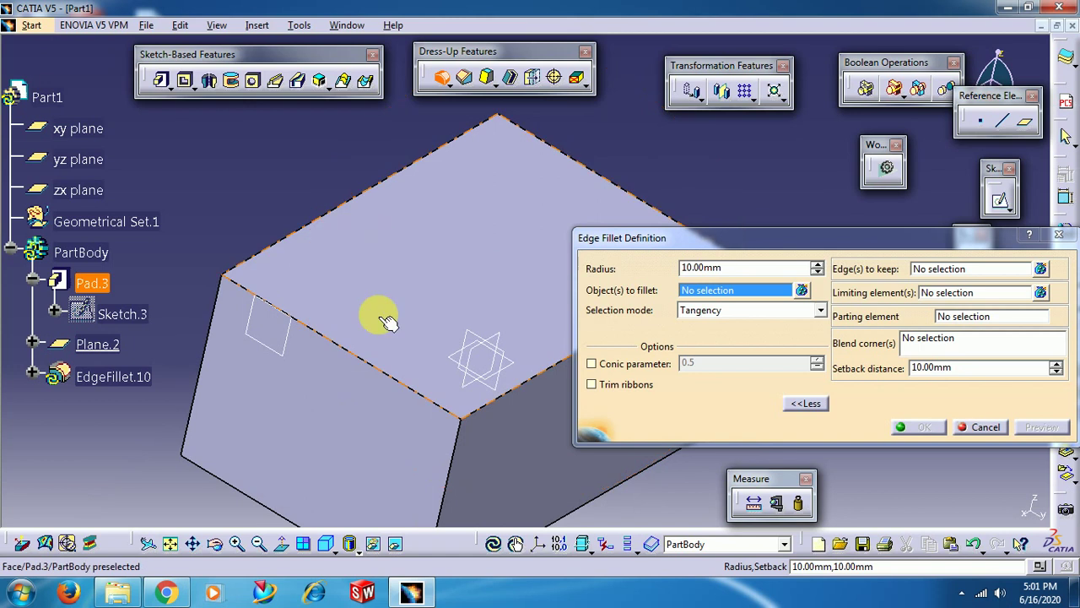
left_click(455, 464)
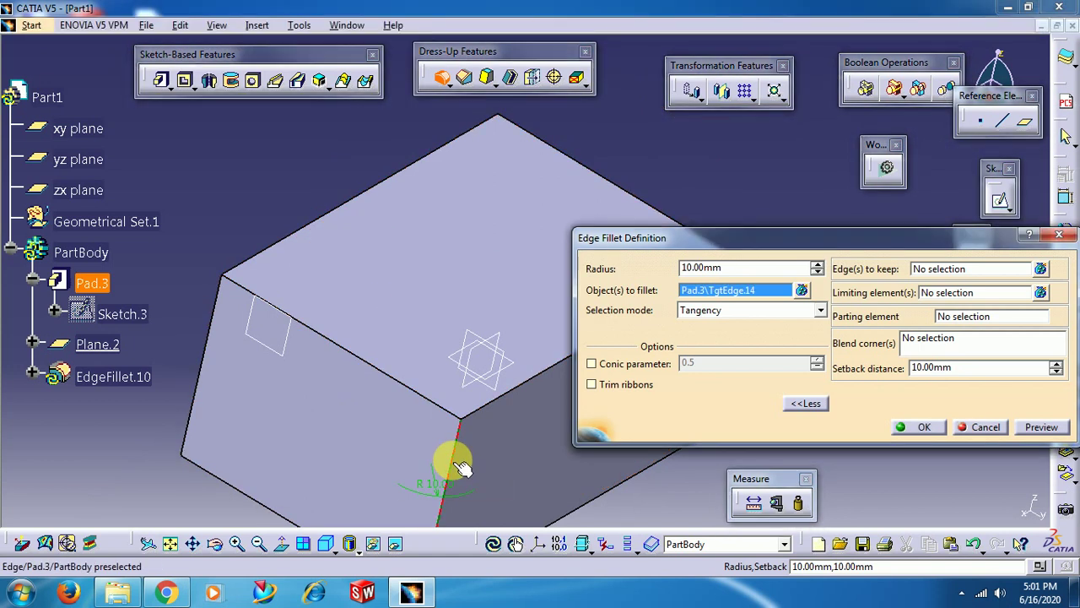
left_click(426, 402)
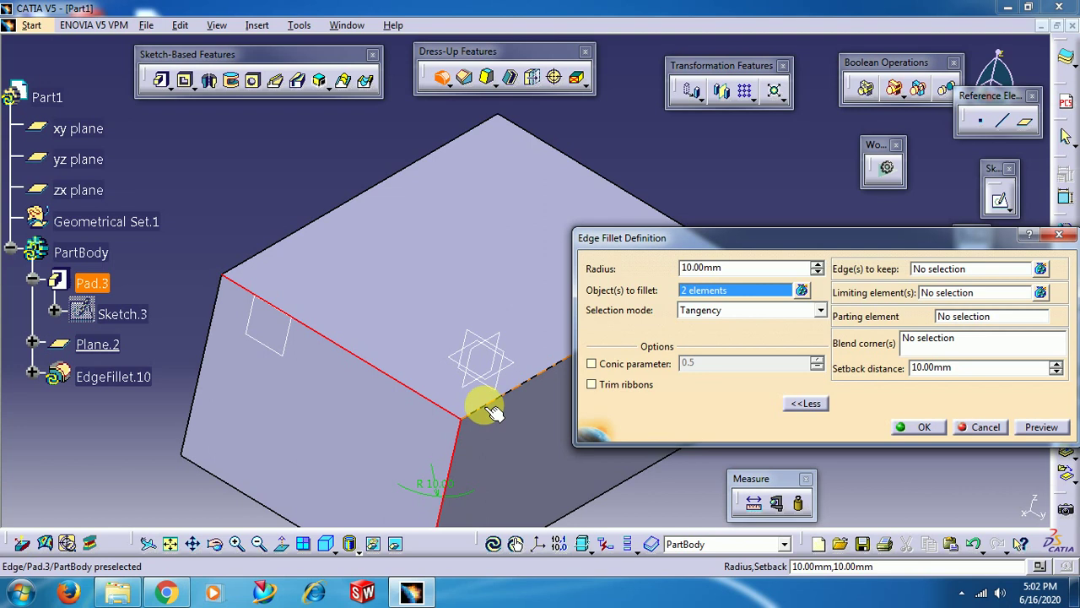
left_click(482, 410)
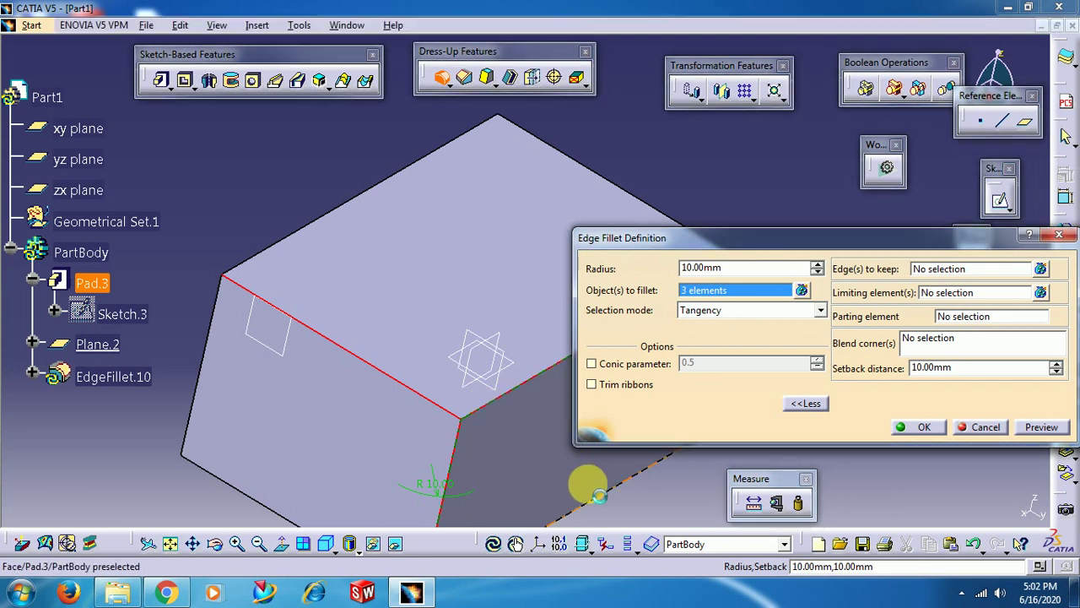
left_click(925, 427)
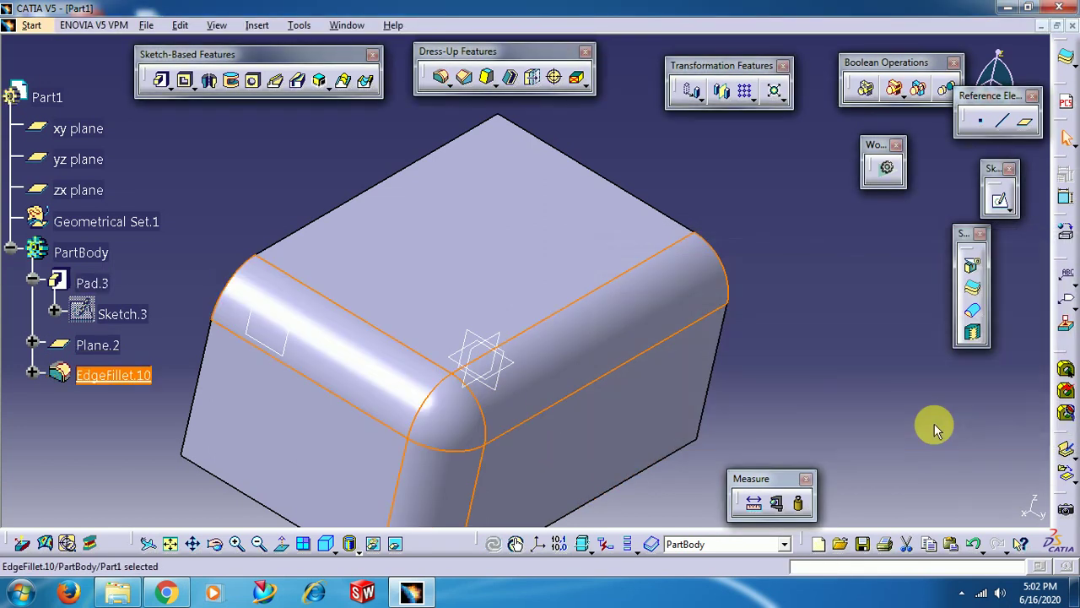
Step: Inspect the rounded corner, then delete EdgeFillet.10 to restore the sharp-edged Pad.3
middle_click_drag(832, 374, 731, 323)
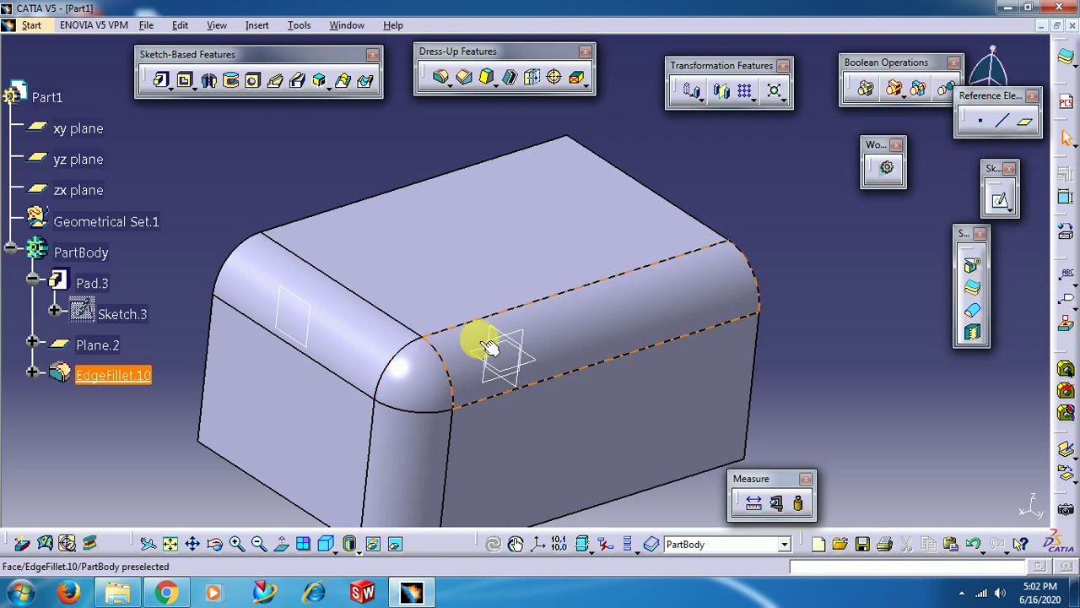
right_click(408, 372)
left_click(447, 271)
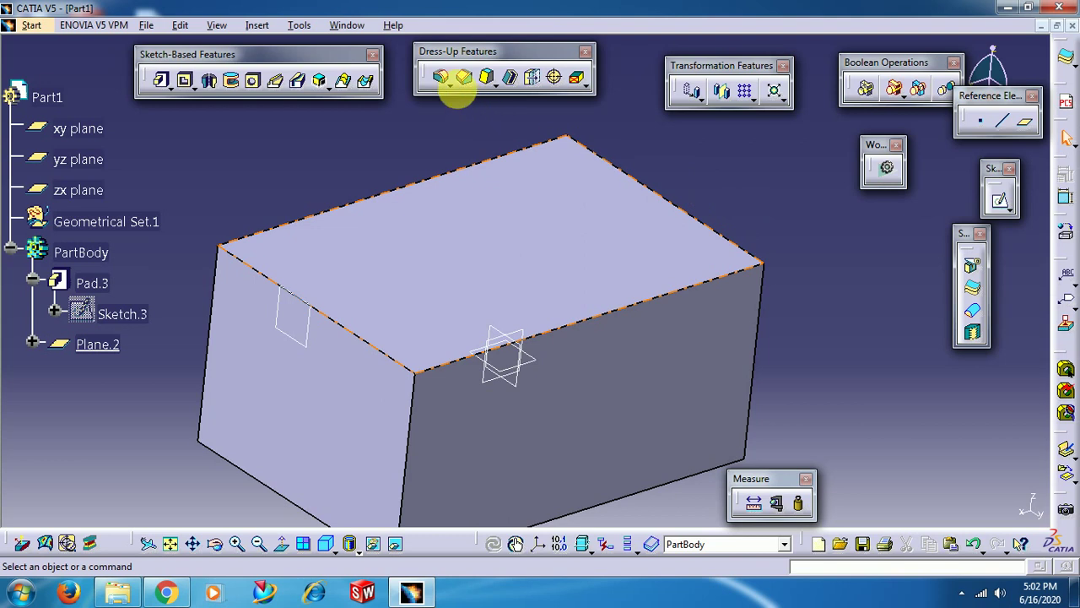
Step: Start a 10 mm edge fillet on the top front, vertical front and top left edges and preview it
left_click(440, 76)
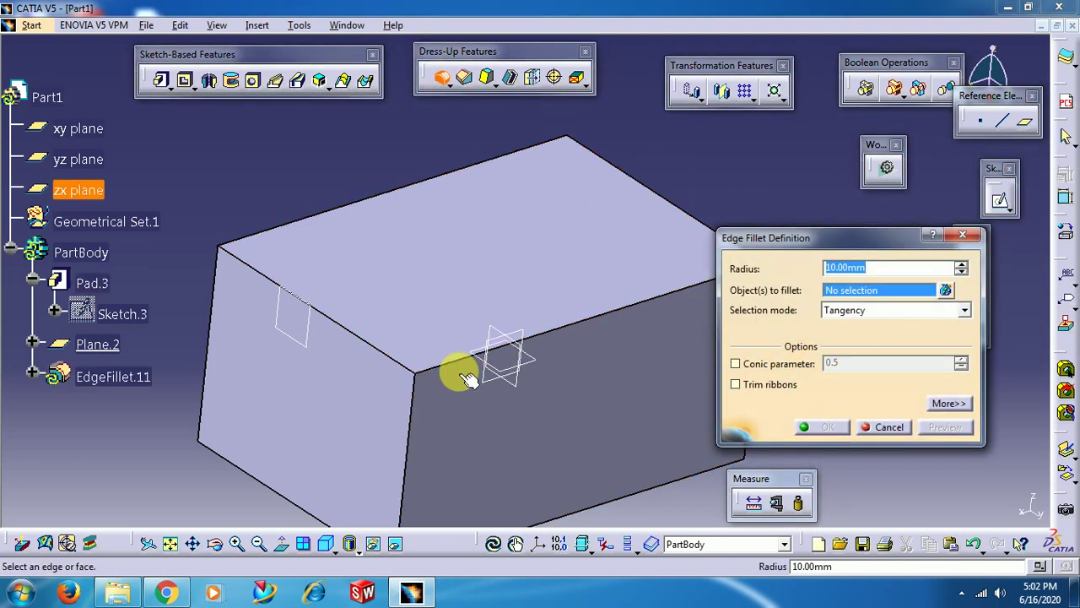
left_click(430, 369)
left_click(415, 402)
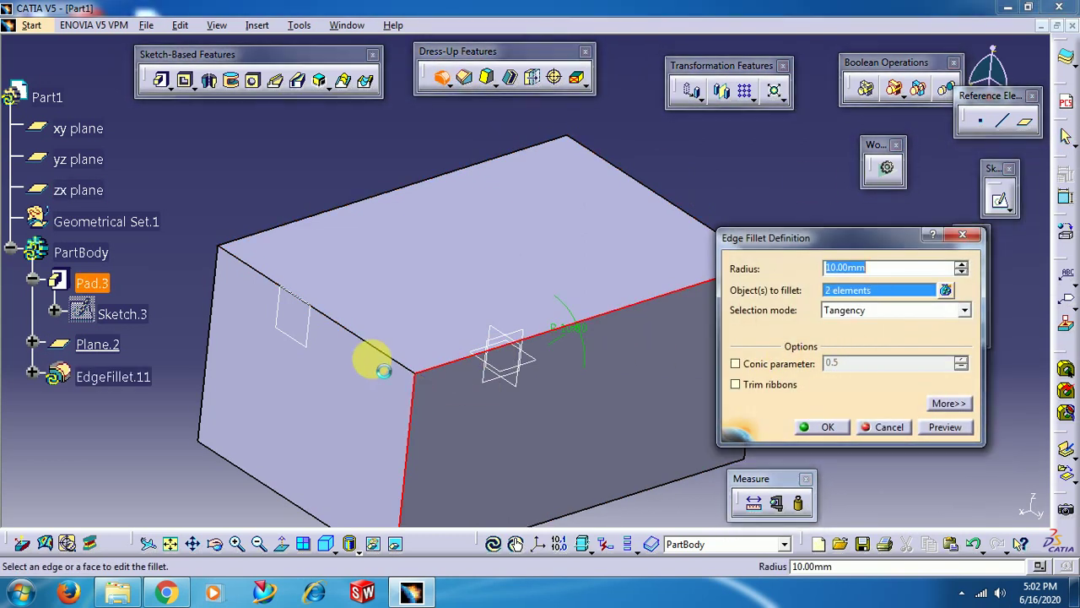
left_click(369, 348)
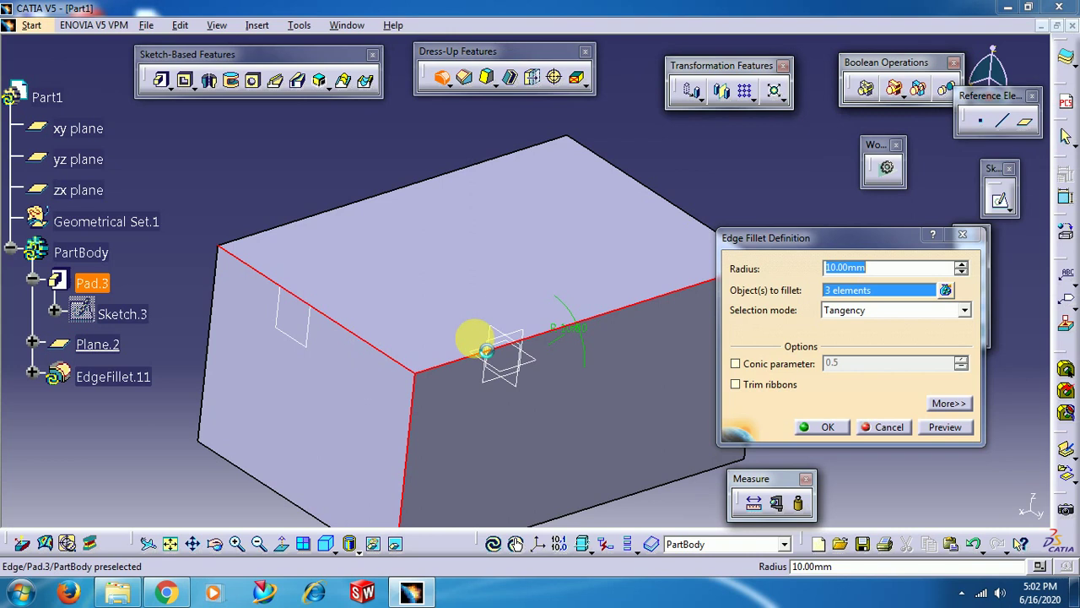
left_click(938, 427)
Step: Reveal the extra fillet options and bring up the blend-corner creation choices
left_click(948, 403)
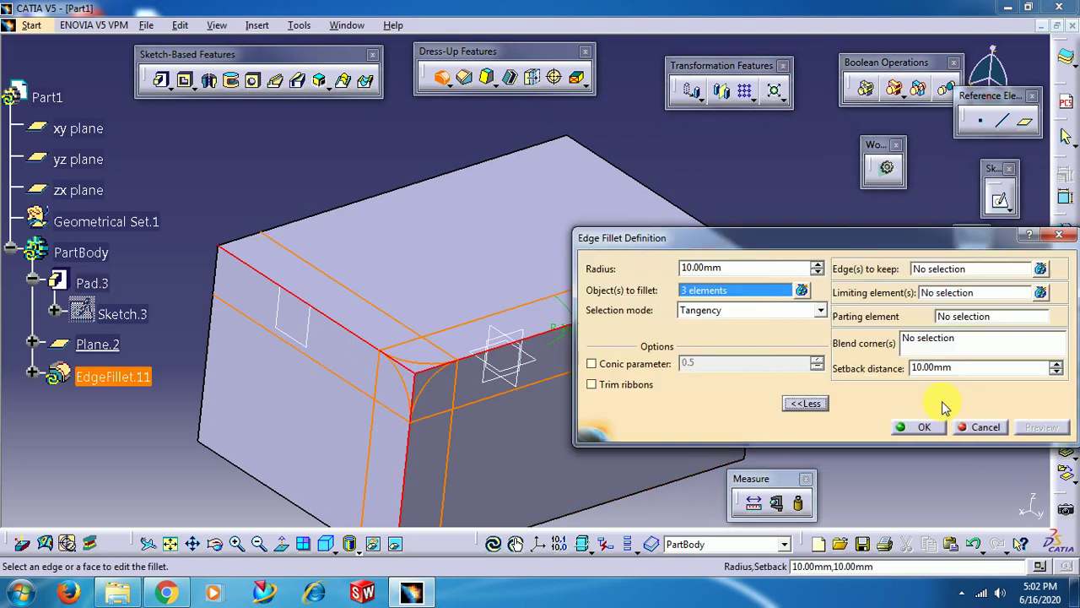
middle_click_drag(393, 180, 304, 196)
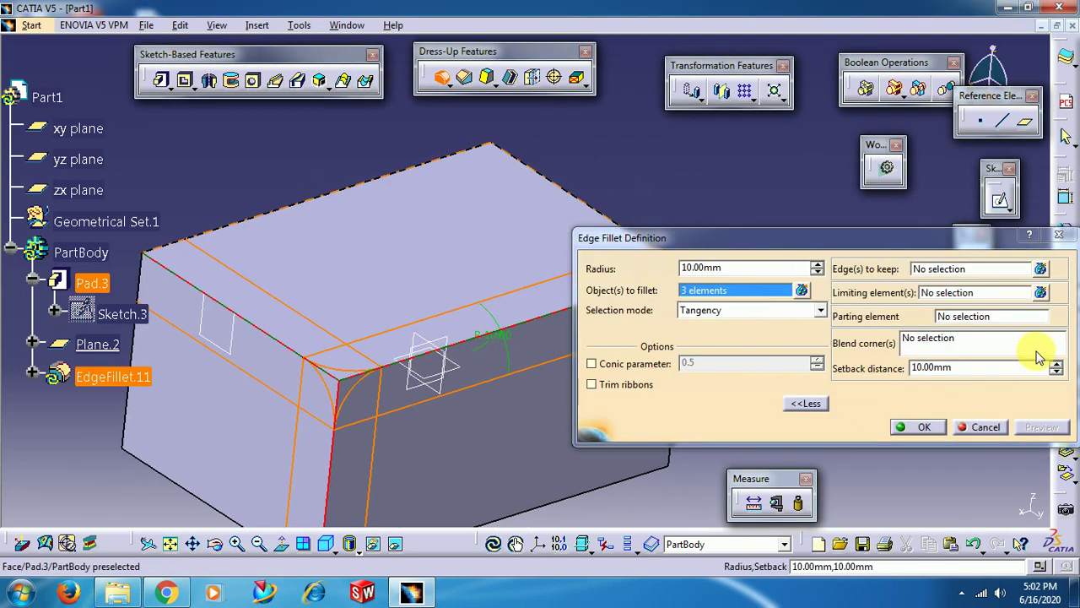
left_click(930, 337)
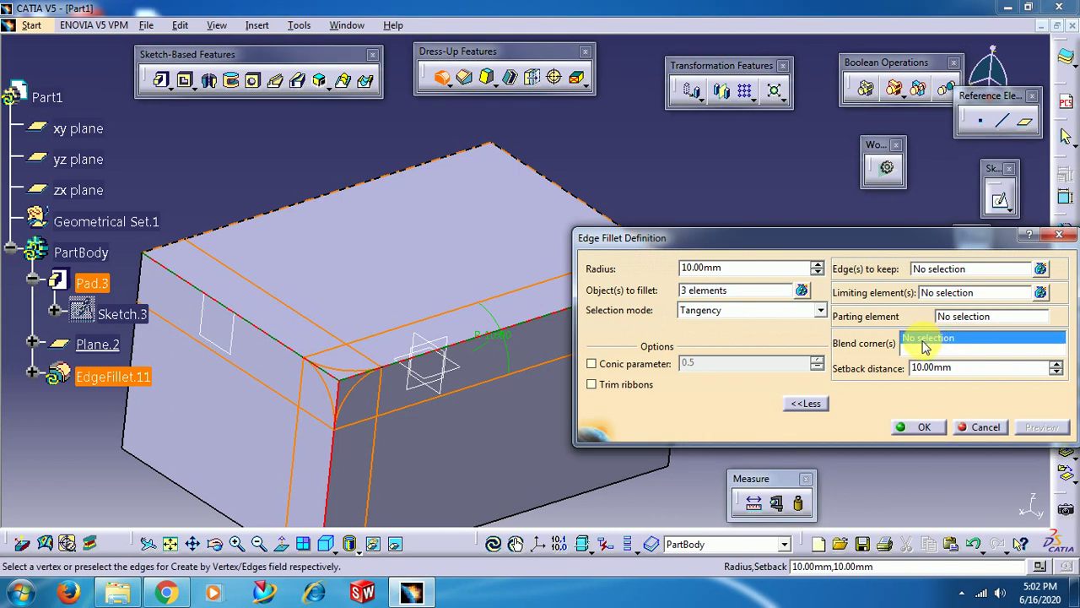
right_click(925, 346)
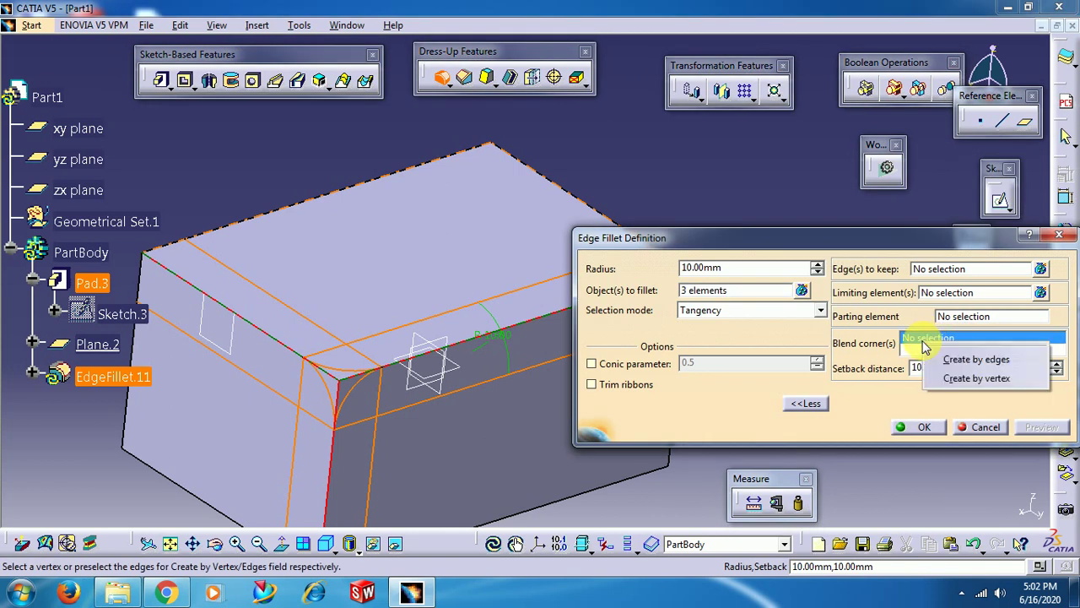
Step: Create blend corner Corner.2 from the three-edge vertex and preview it with 10 mm setbacks
left_click(971, 380)
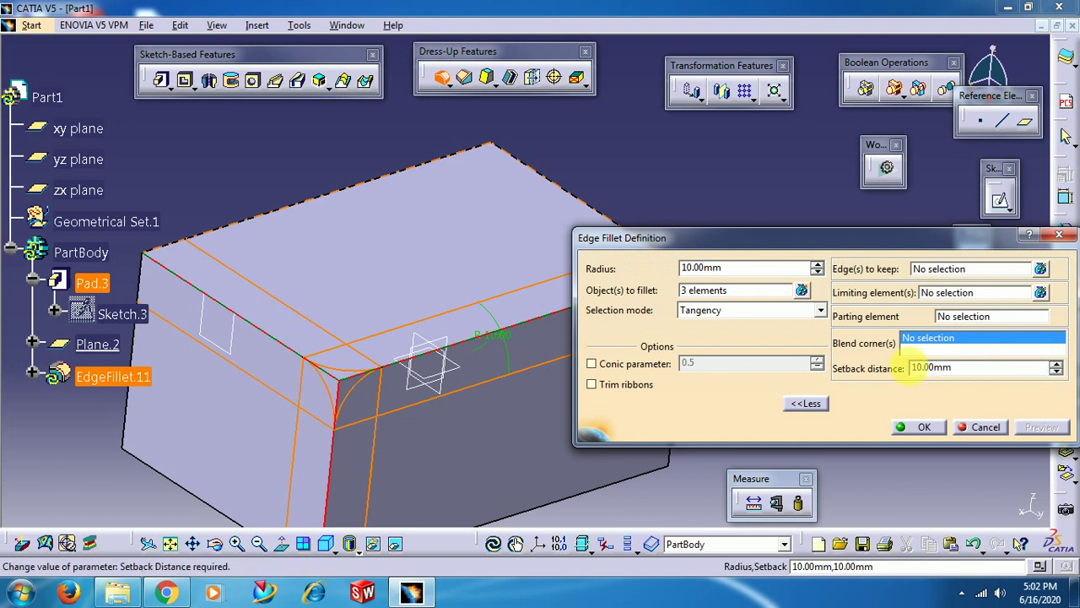
left_click(343, 385)
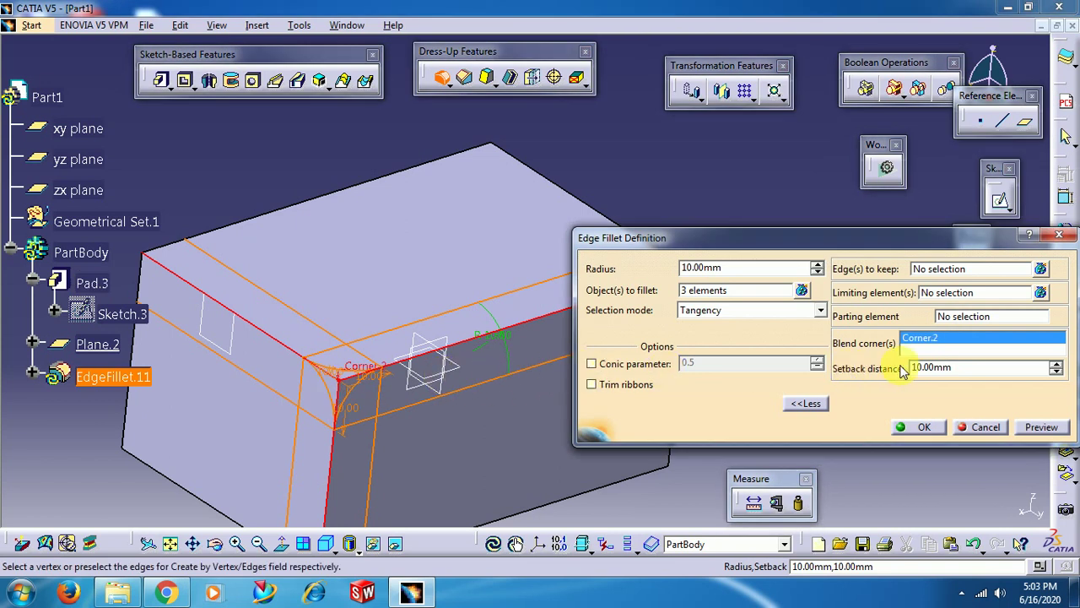
right_click(939, 342)
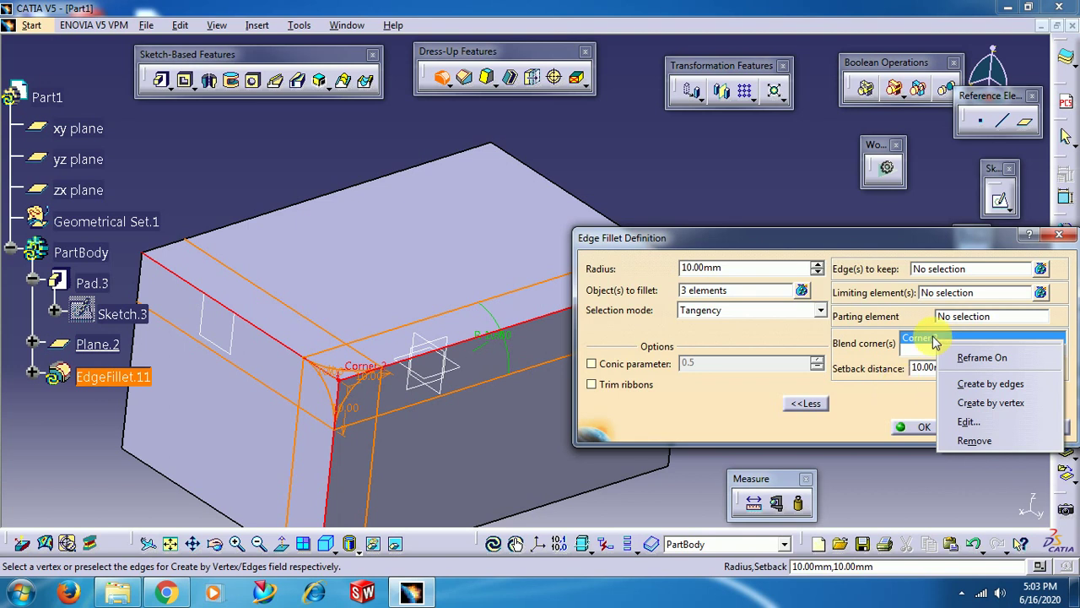
left_click(919, 350)
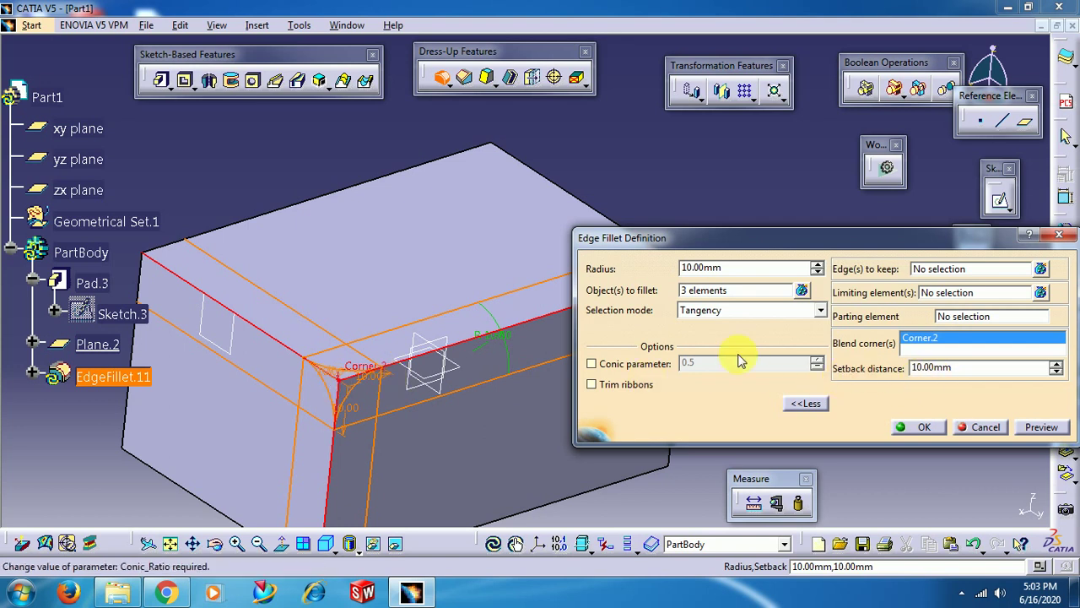
middle_click_drag(434, 397, 622, 277)
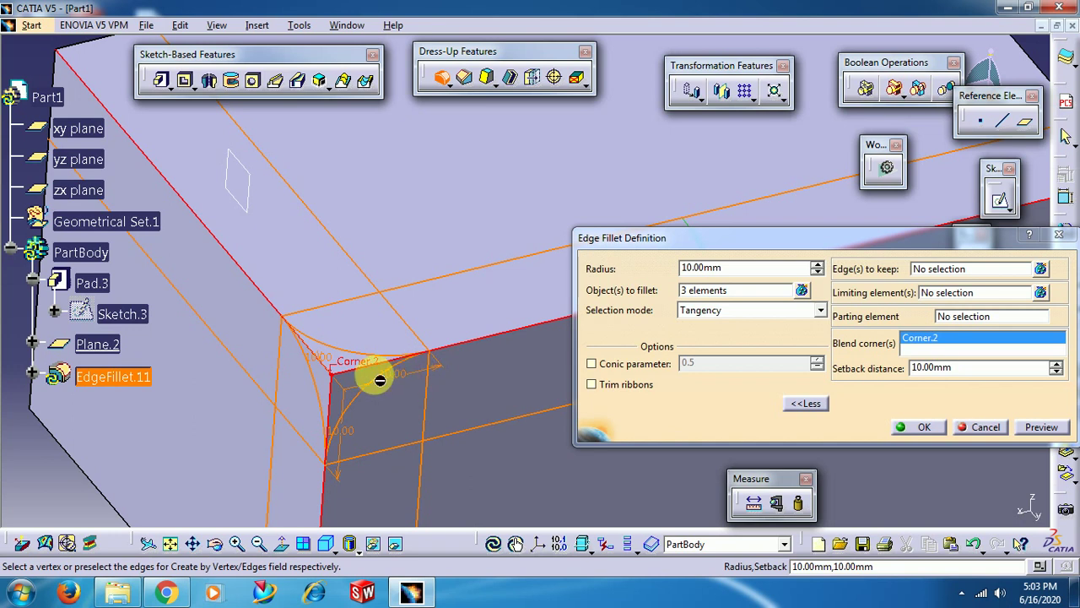
left_click(1039, 427)
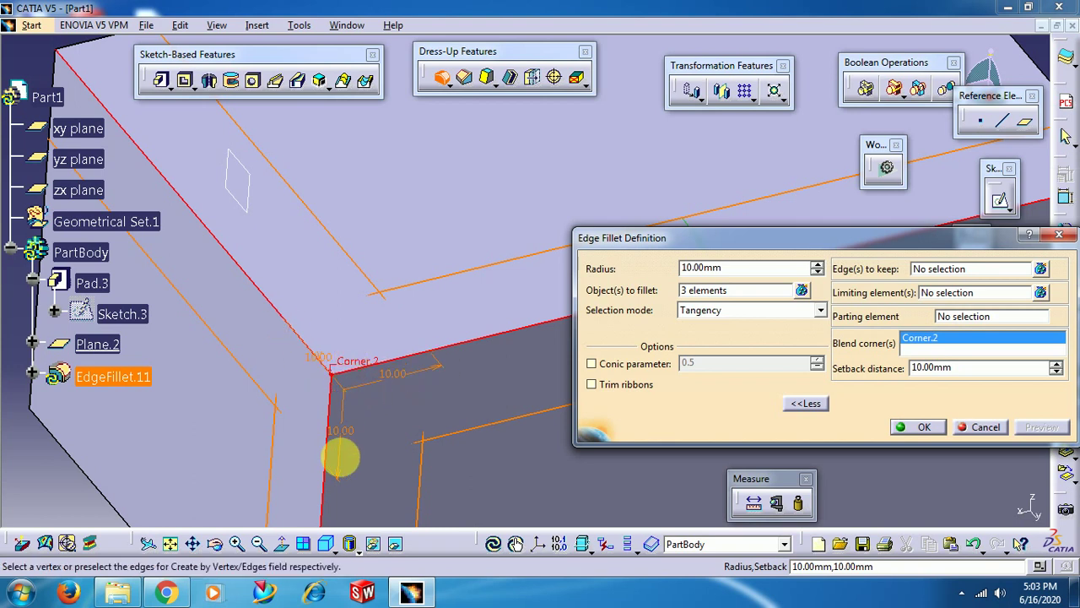
Step: Change one Corner.2 setback distance to 20 mm and preview the fillet
double_click(401, 376)
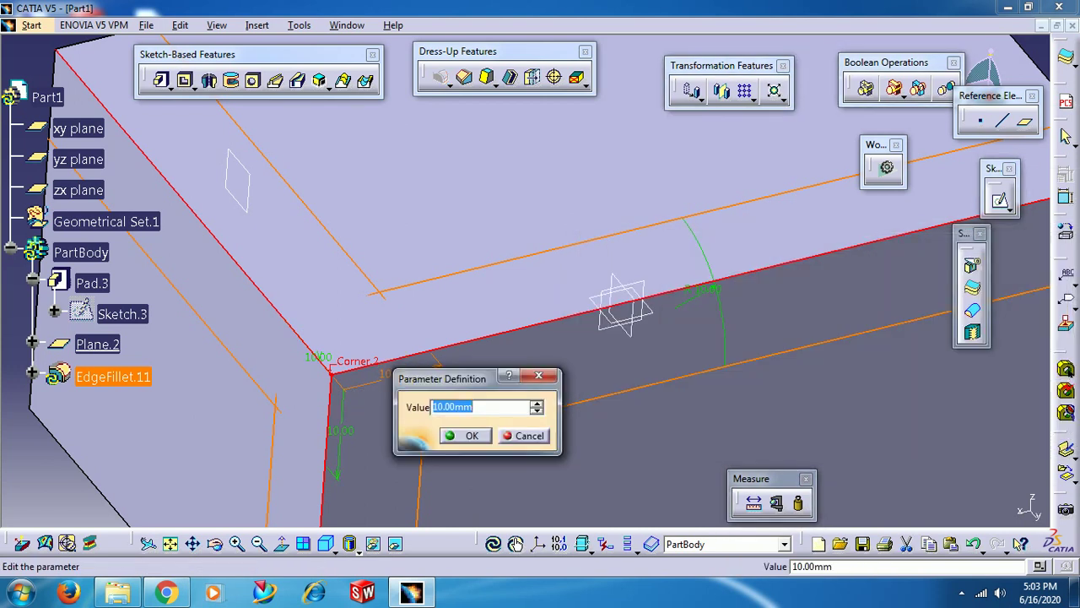
key("Return")
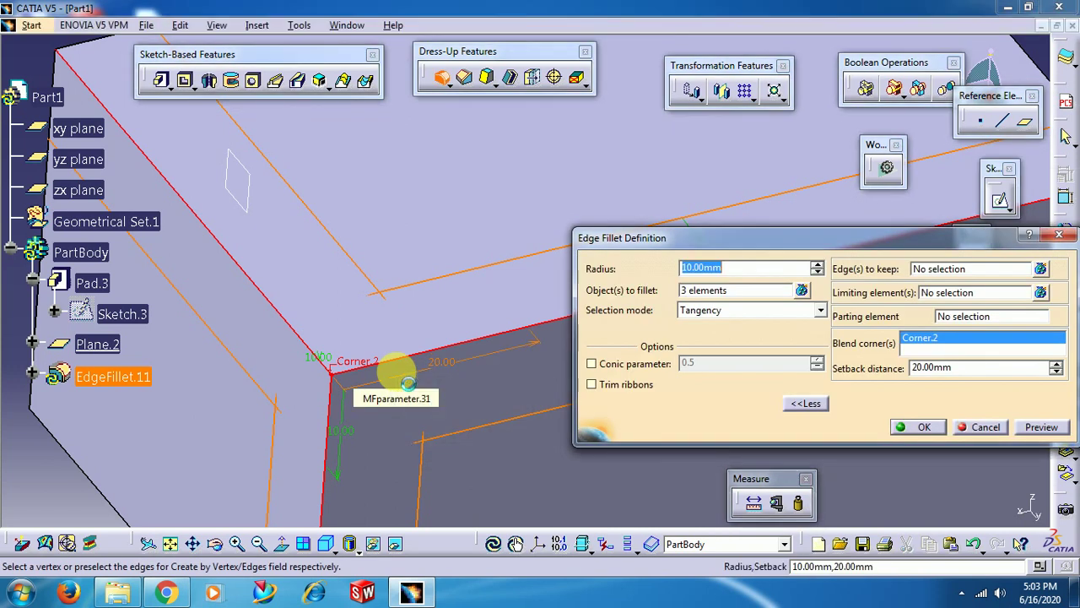
left_click(1040, 427)
middle_click_drag(495, 321, 453, 382)
Step: Set another setback to 15 mm and create EdgeFillet.11 with the blended corner
double_click(387, 354)
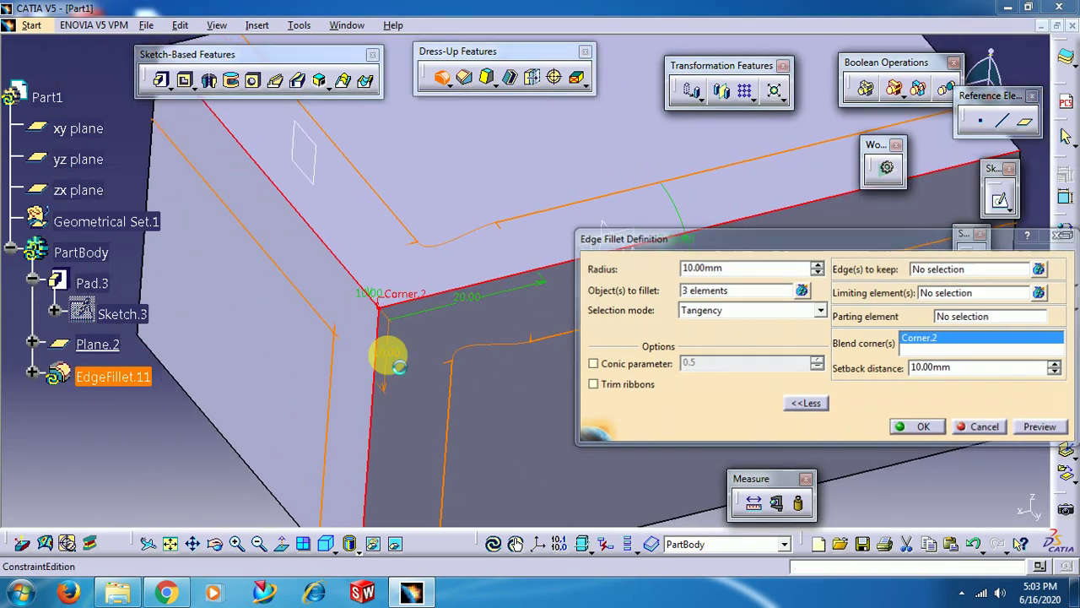
type("15")
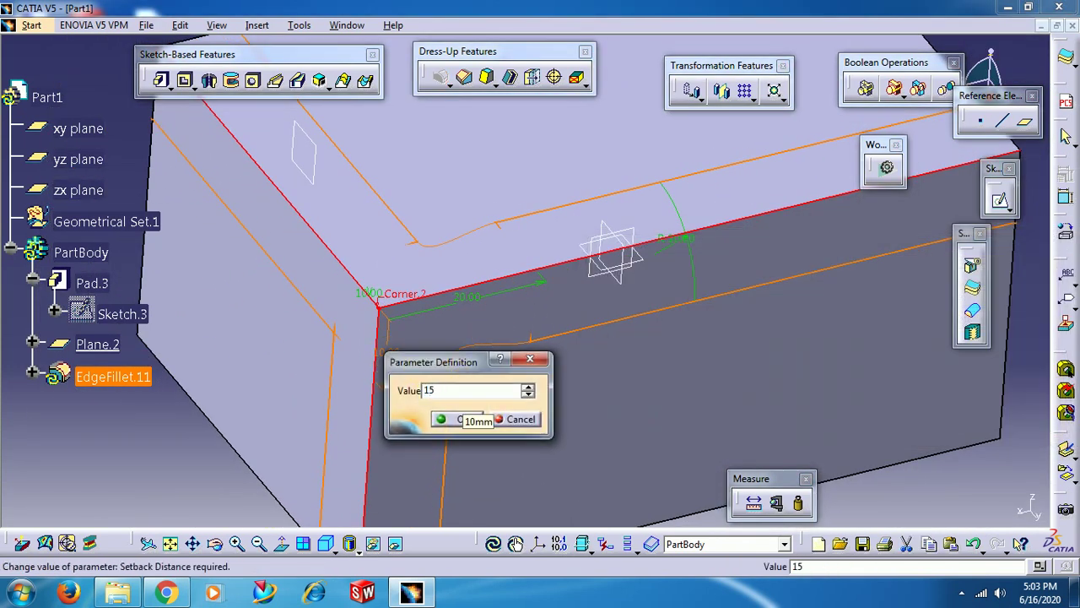
left_click(453, 420)
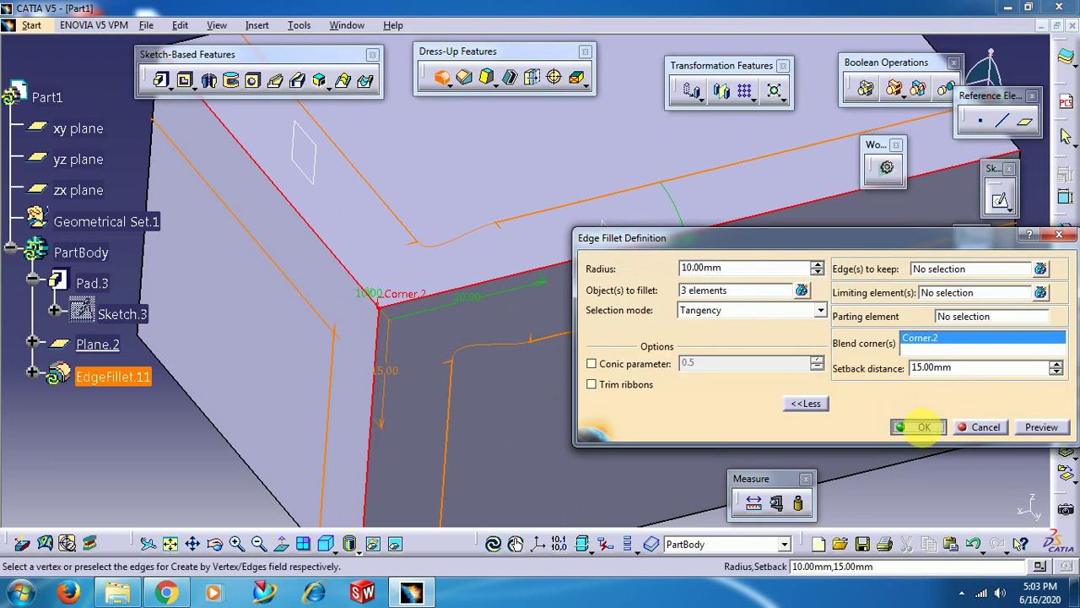
left_click(924, 427)
middle_click_drag(598, 294, 778, 315, "ctrl")
left_click(764, 397)
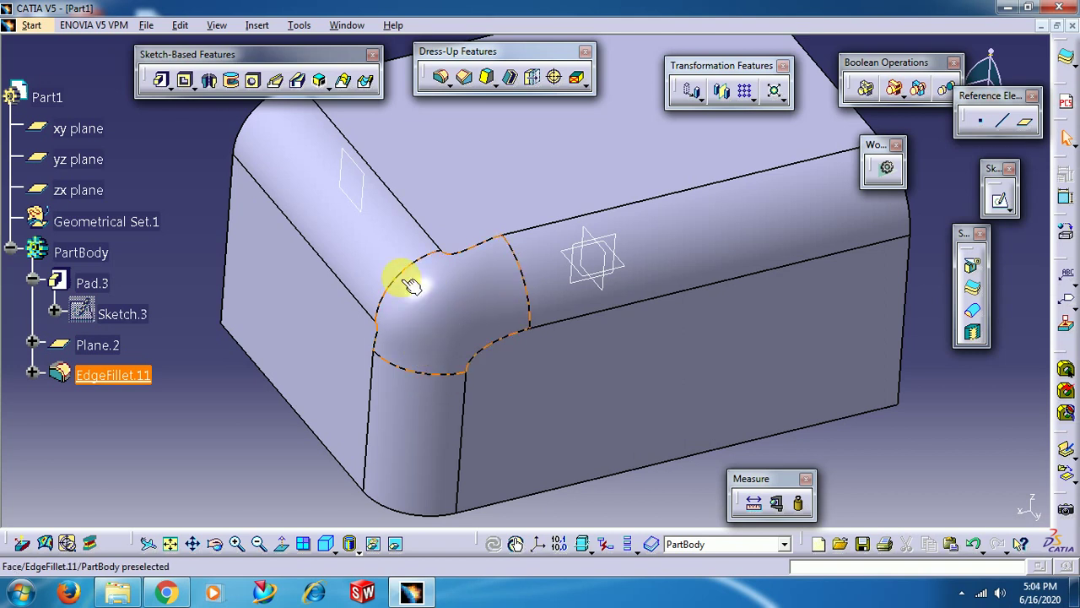
Step: Inspect the 10/15/20 mm corner blend from several angles, then delete EdgeFillet.11
middle_click_drag(404, 279, 405, 301)
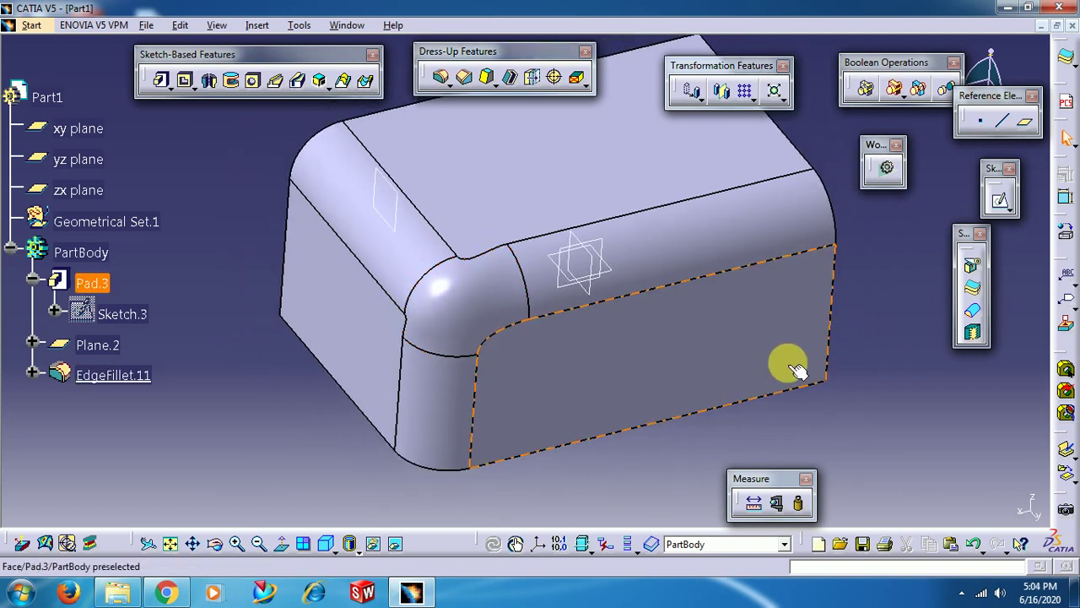
middle_click(656, 405)
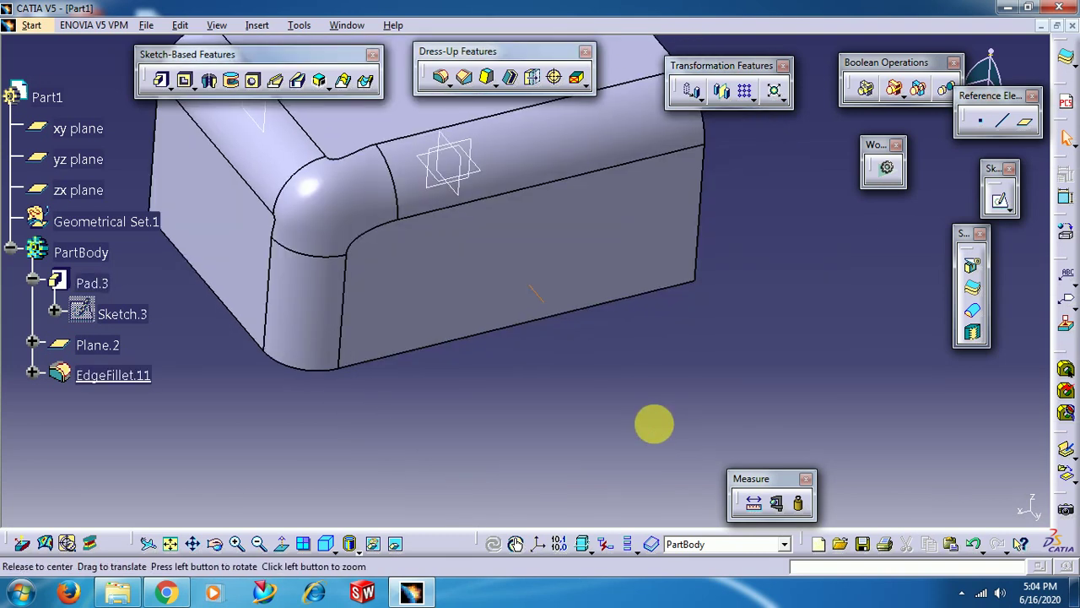
middle_click_drag(655, 423, 849, 332)
middle_click(848, 336)
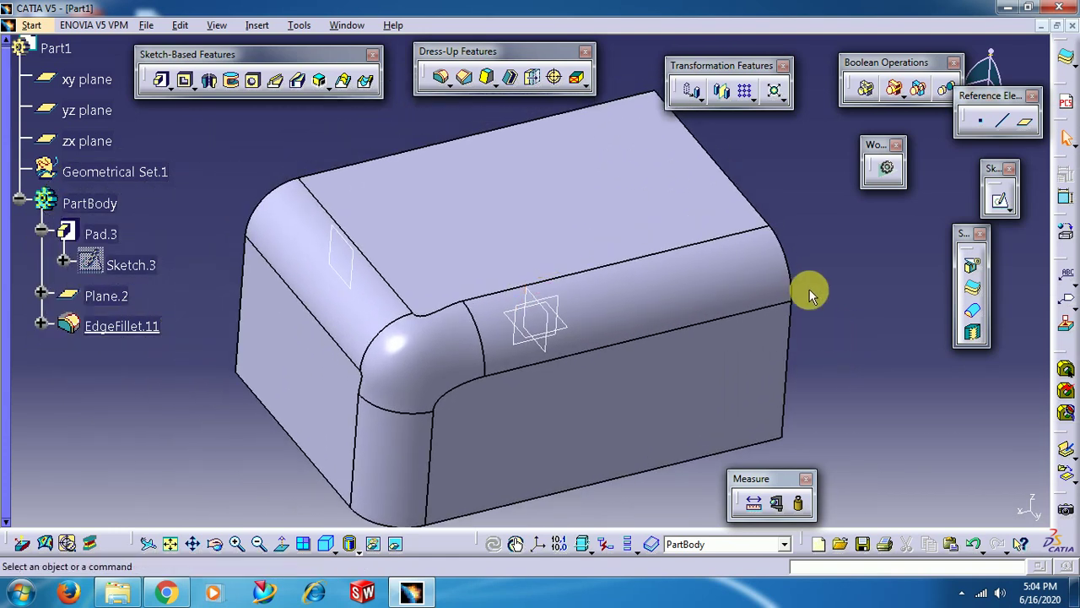
right_click(633, 285)
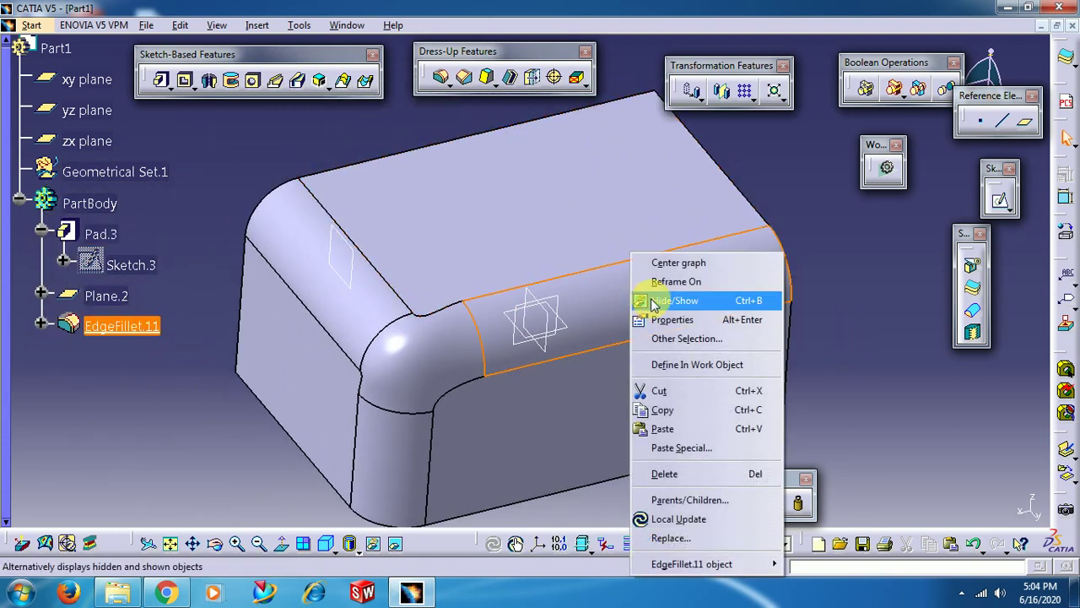
left_click(724, 476)
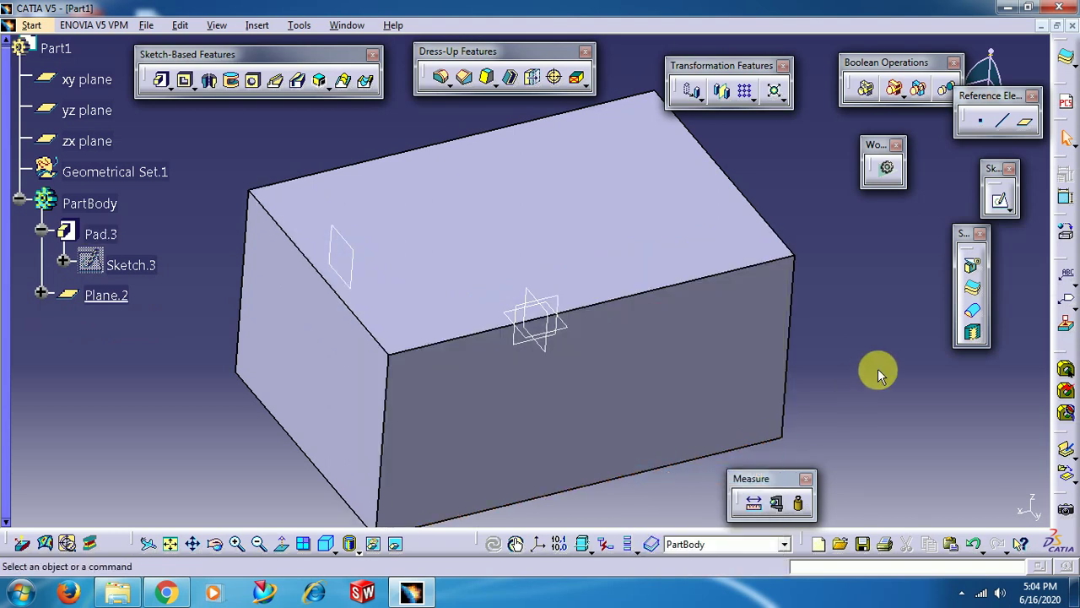